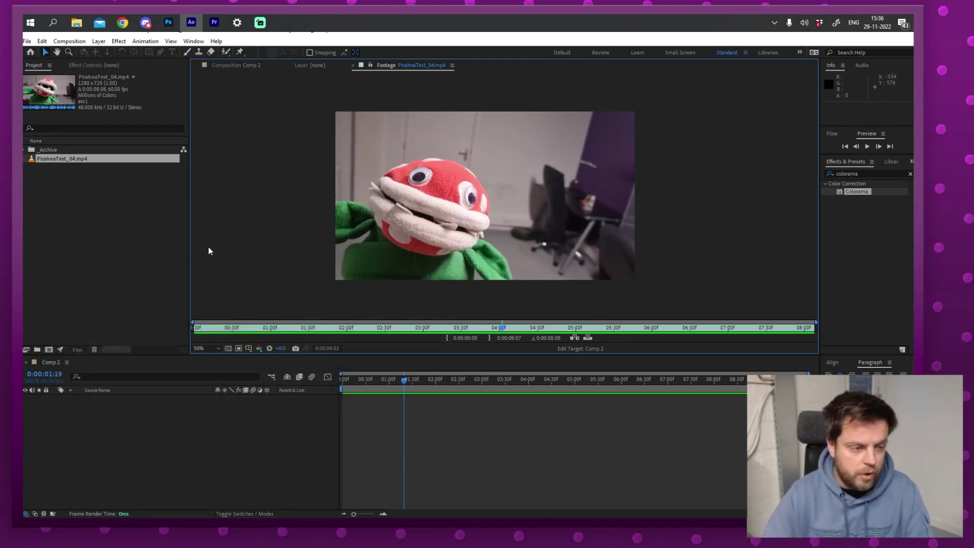
Step: Create a composition named Screen at 160 × 144 px and 60 frames per second
left_click(49, 350)
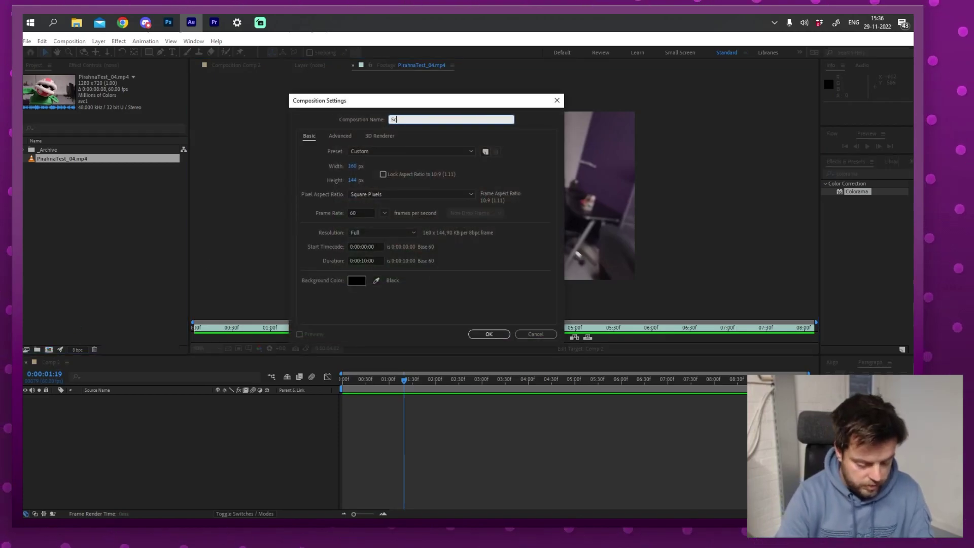
key("Tab")
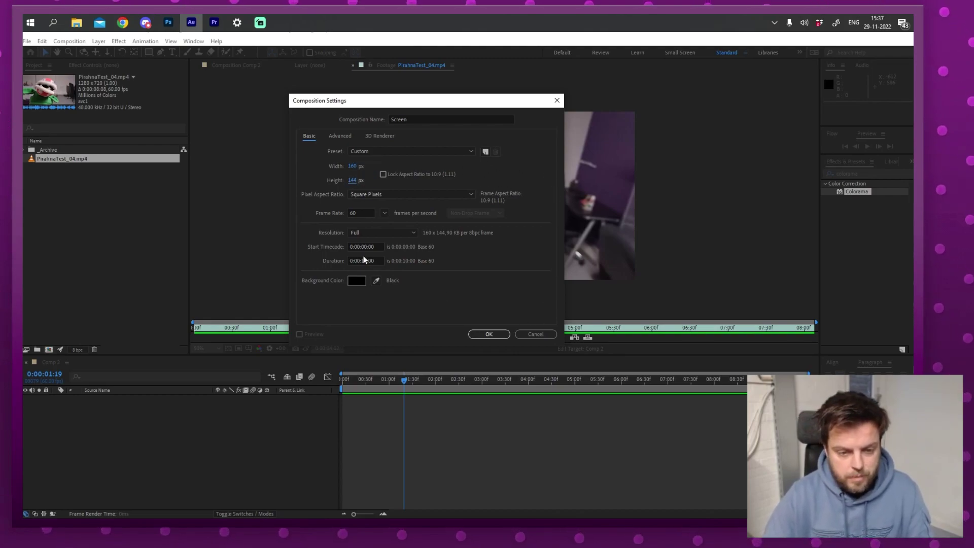
left_click(489, 335)
Step: Place PirahnaTest_04.mp4 in the Screen composition and set its scale to 20%
left_click_drag(61, 159, 504, 214)
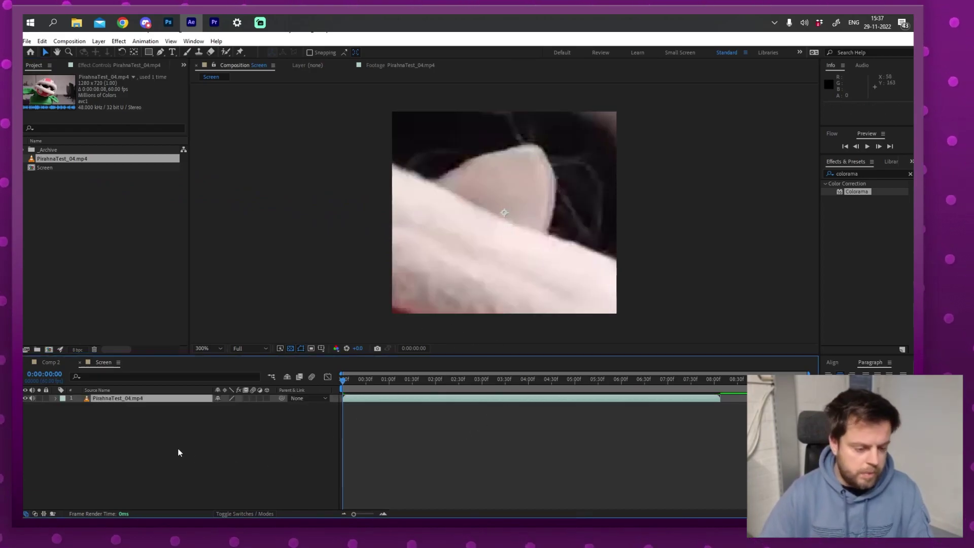
left_click_drag(230, 408, 209, 408)
left_click(229, 407)
type("20")
key("Return")
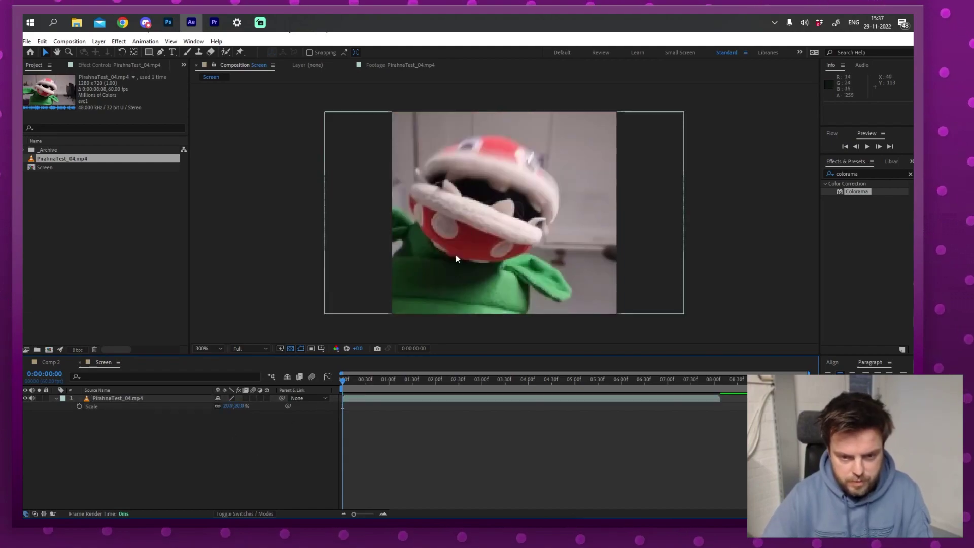
Step: Shift the footage sideways so the puppet stays well framed at several points in the clip
left_click_drag(471, 216, 490, 214)
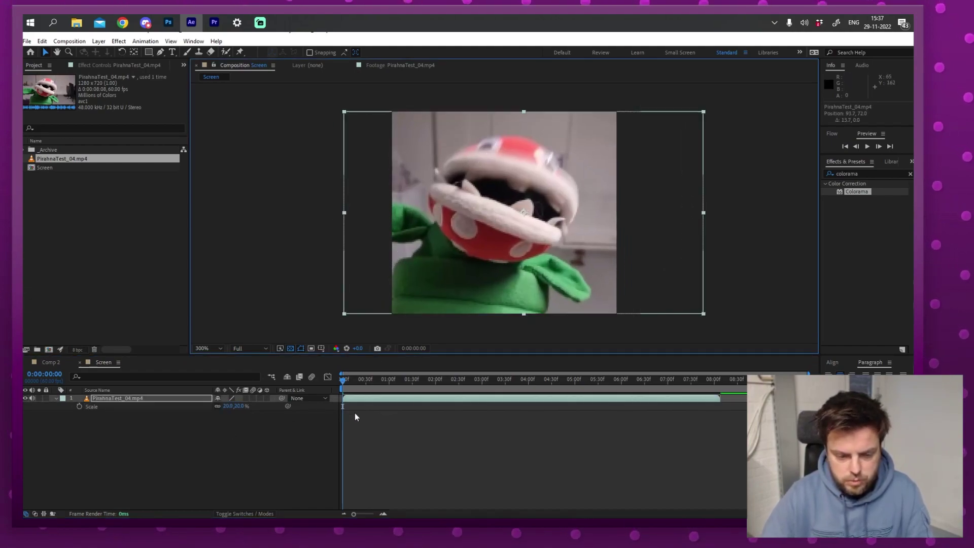
left_click_drag(347, 381, 560, 406)
left_click_drag(524, 215, 541, 215)
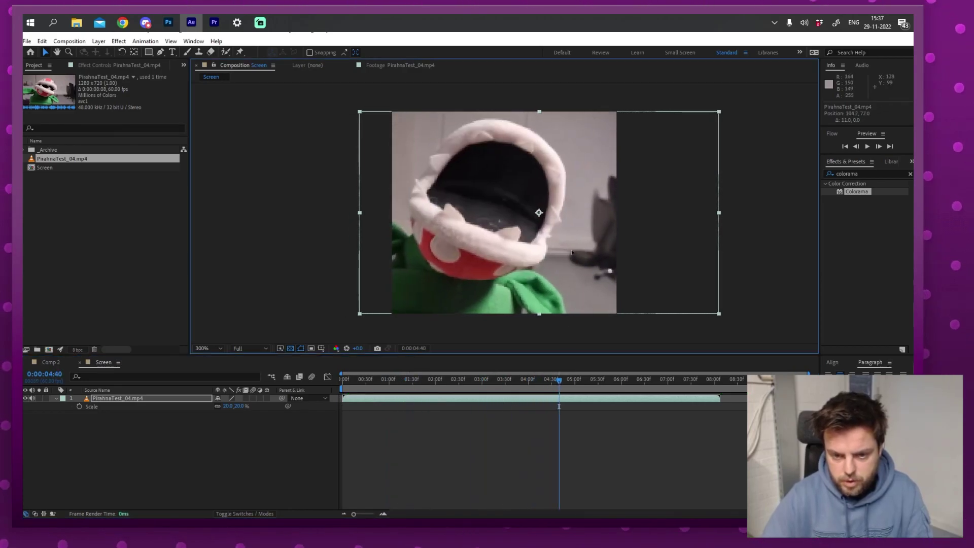
left_click_drag(505, 380, 406, 381)
left_click(459, 443)
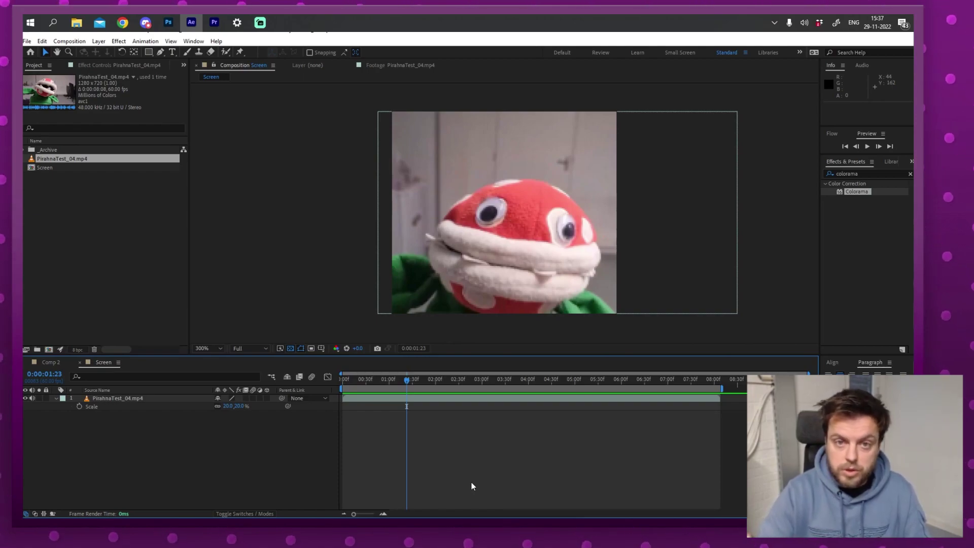
Step: Add an adjustment layer above the footage and apply the Colorama effect to it
left_click(99, 41)
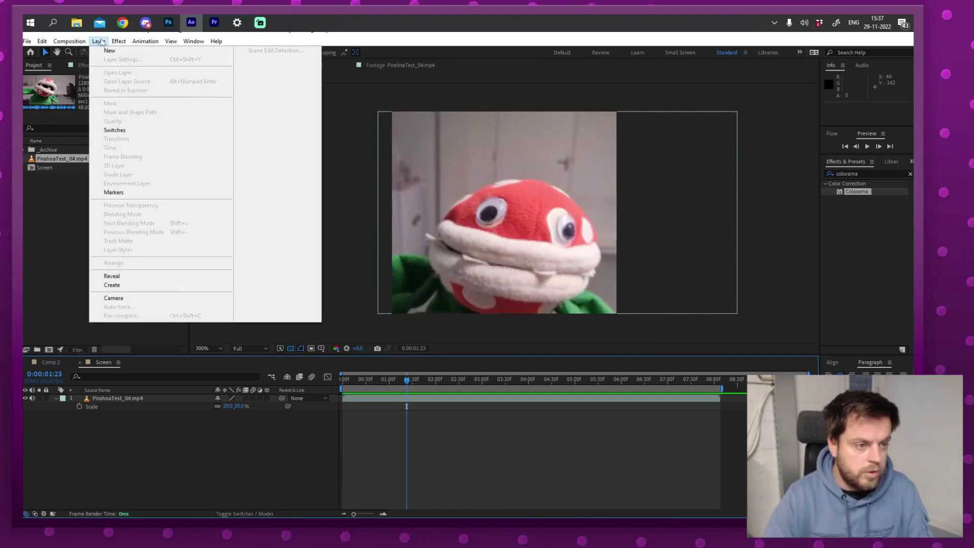
mouse_move(109, 54)
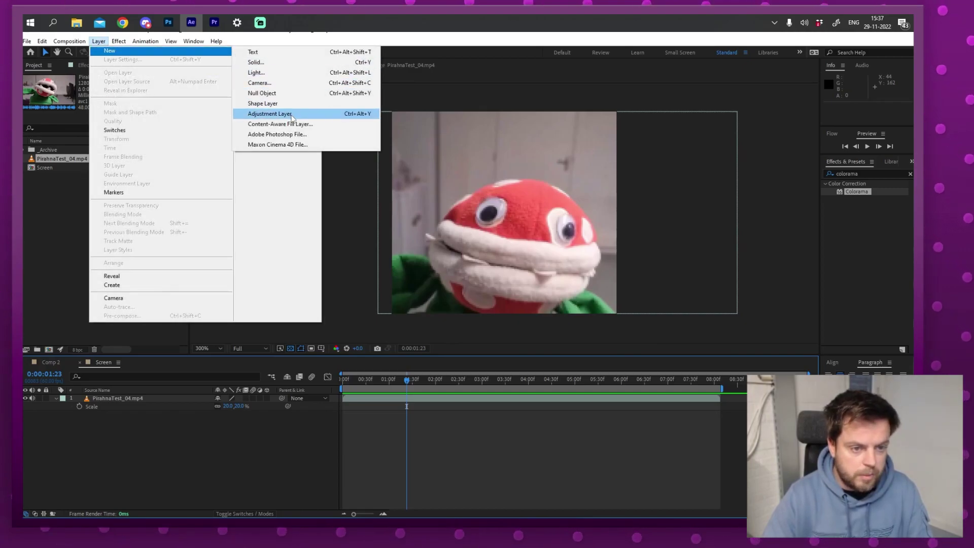
left_click(315, 119)
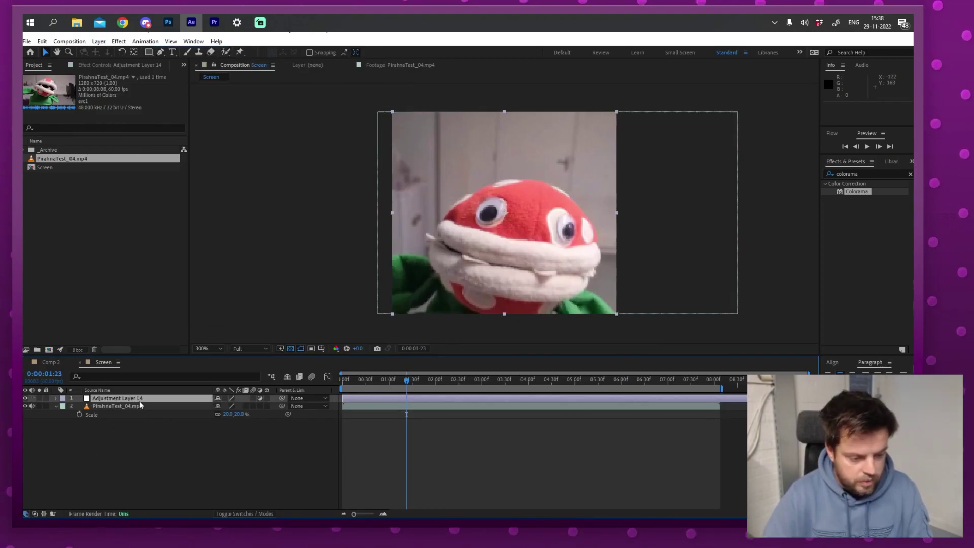
left_click(166, 397)
left_click(910, 173)
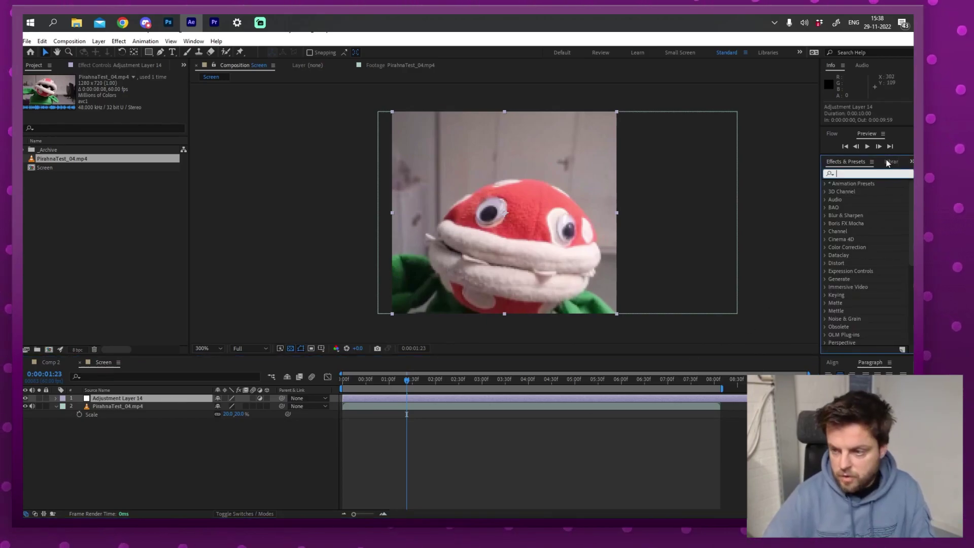
type("colorama")
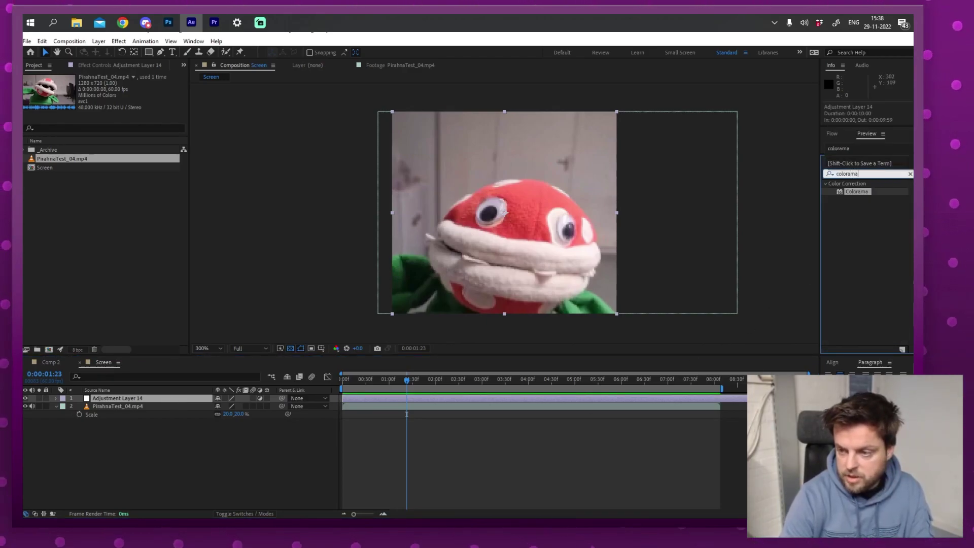
left_click_drag(856, 191, 161, 399)
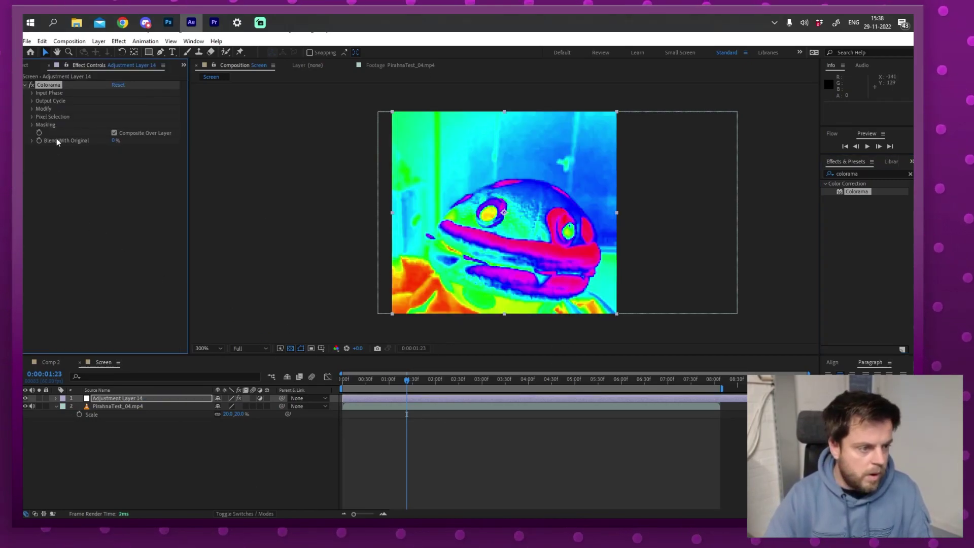
Step: Rework Colorama's Output Cycle into four evenly spaced greens running from dark to light, and check another frame
left_click(31, 93)
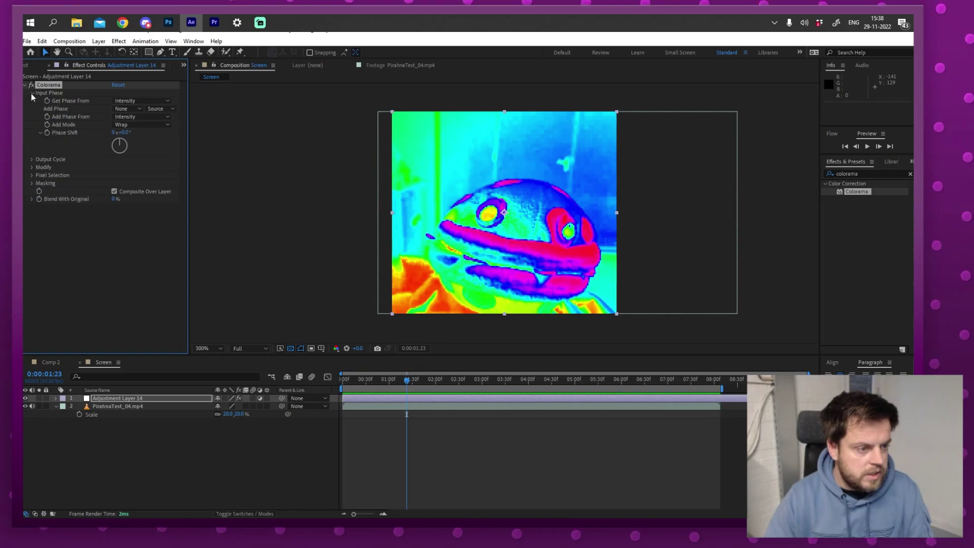
left_click(32, 160)
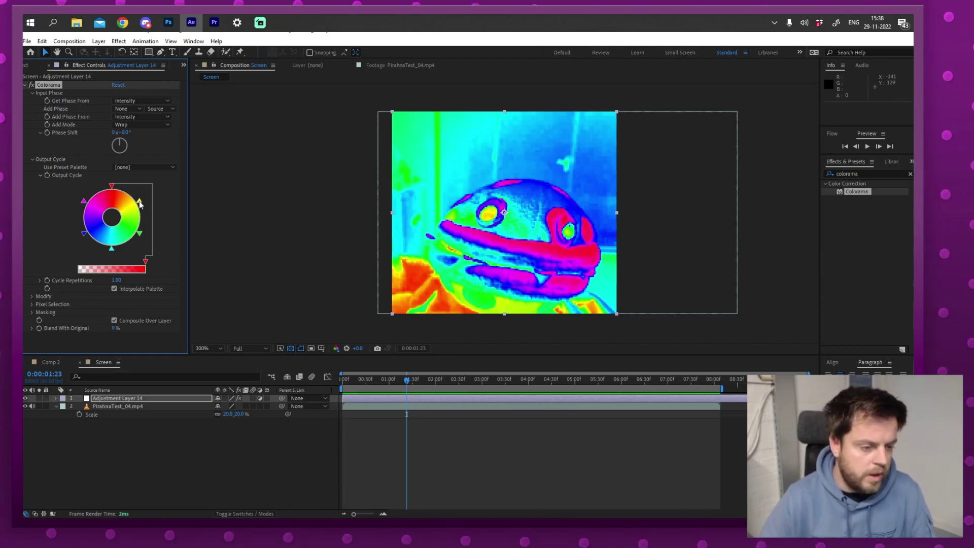
left_click_drag(140, 201, 149, 197)
mouse_move(84, 233)
left_mouse_down()
mouse_move(72, 224)
mouse_move(81, 218)
left_mouse_up()
left_click_drag(140, 234, 147, 222)
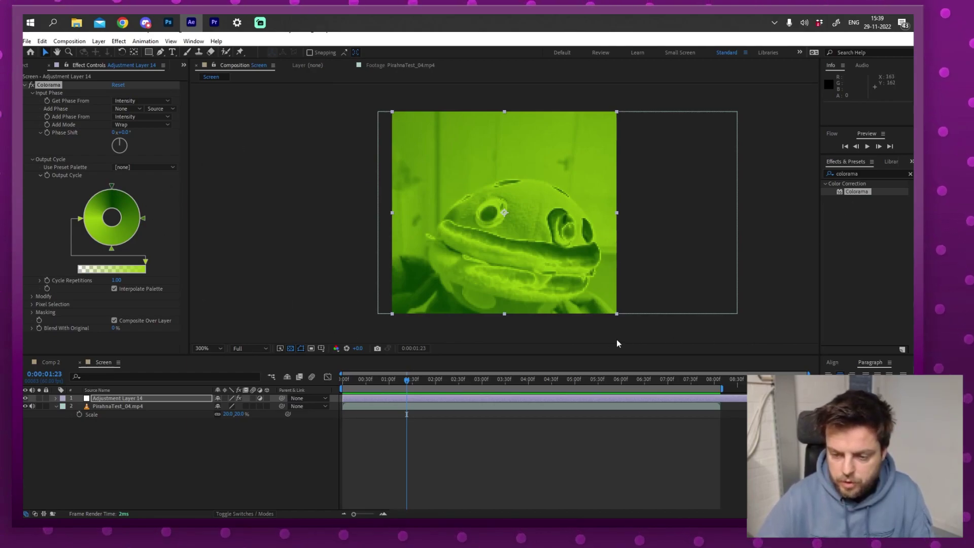
mouse_move(409, 381)
left_mouse_down()
mouse_move(439, 386)
mouse_move(418, 387)
left_mouse_up()
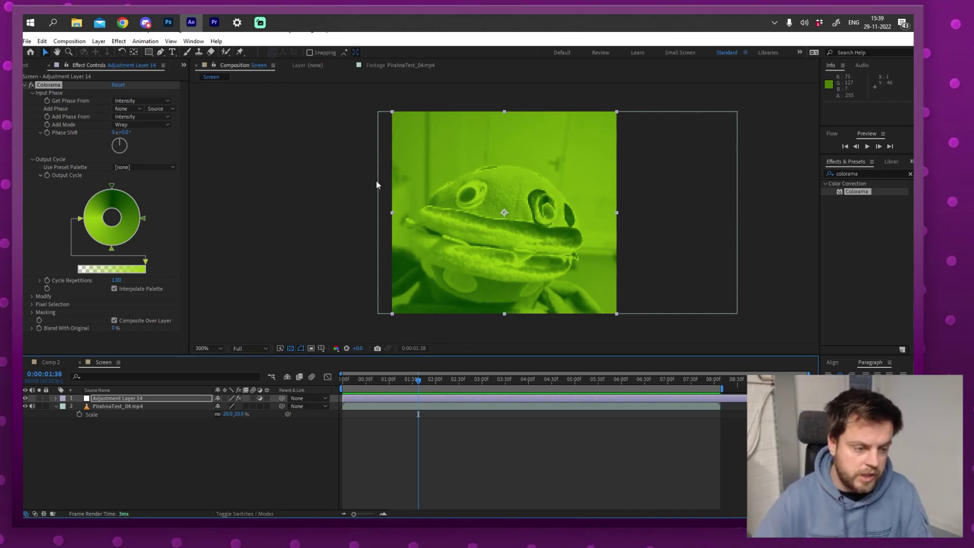
Step: Turn off Colorama's Interpolate Palette for hard colour bands and set Phase Shift to about -45°
left_click(114, 289)
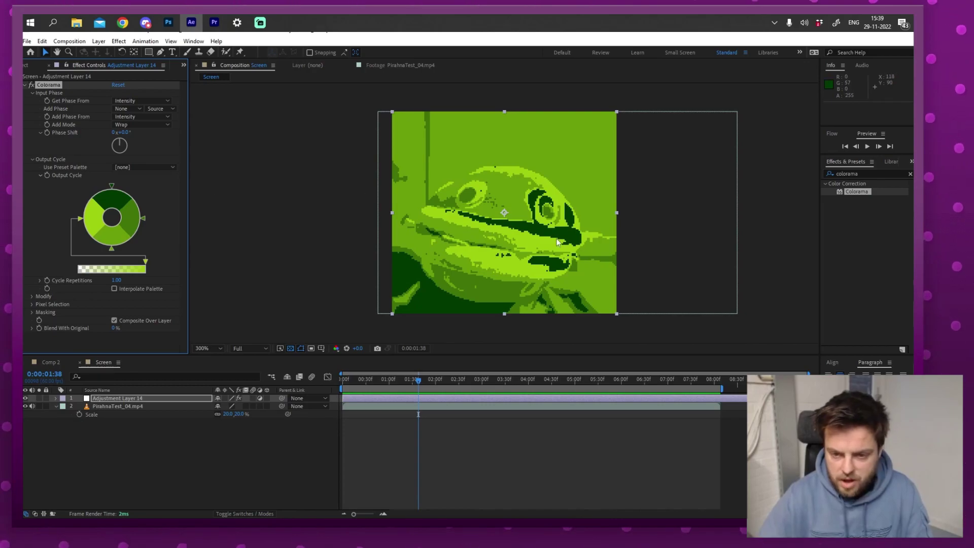
left_click(31, 85)
key("ctrl+z")
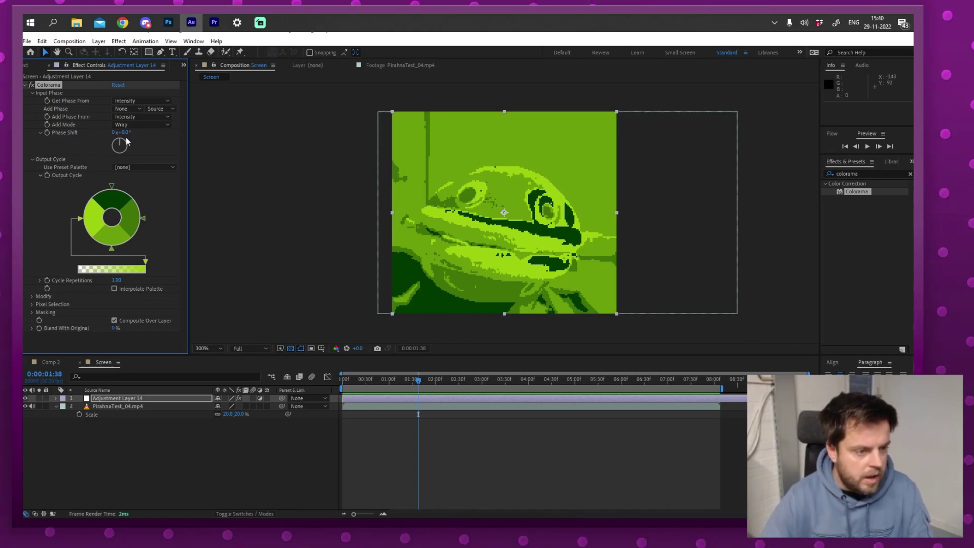
left_click_drag(125, 133, 106, 133)
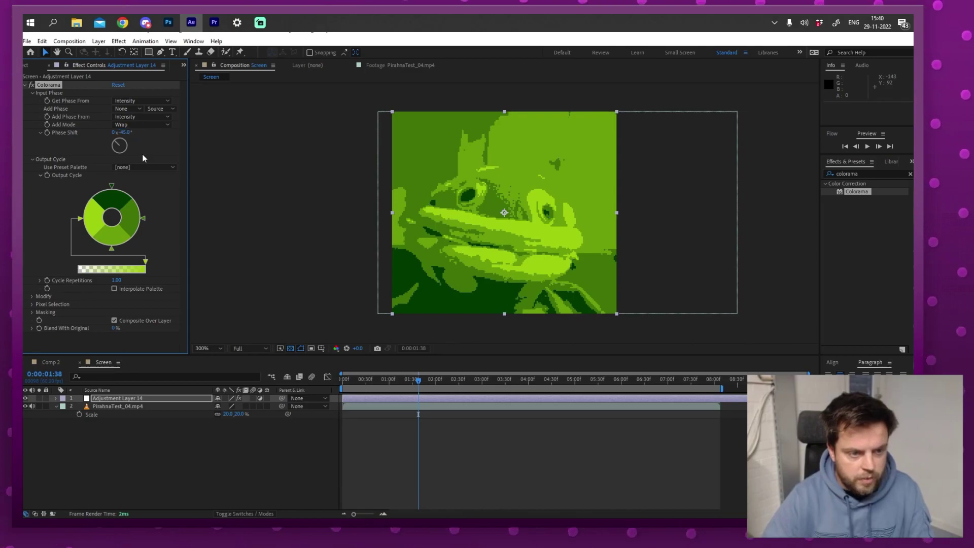
left_click_drag(416, 381, 476, 384)
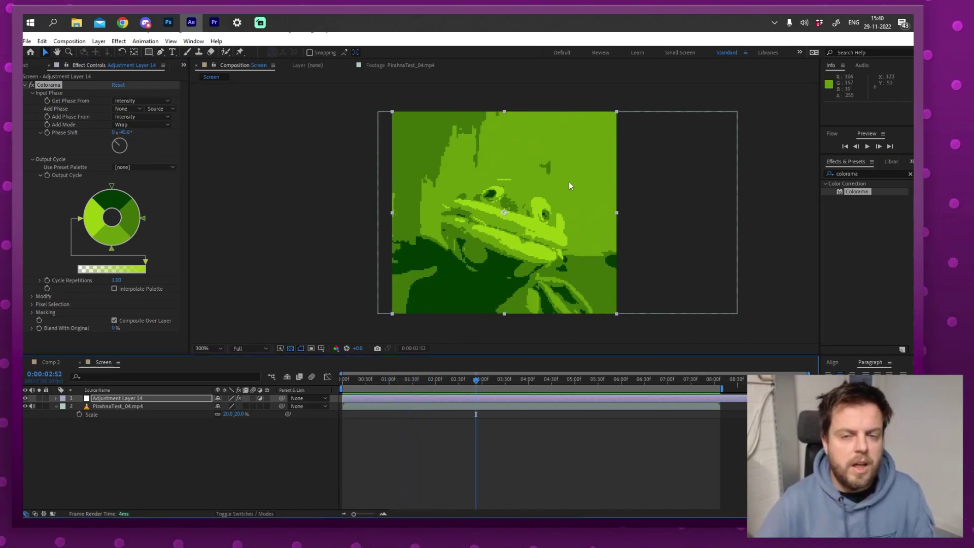
Step: Add a Levels effect to the adjustment layer, above Colorama in the effect order
left_click(910, 174)
type("level")
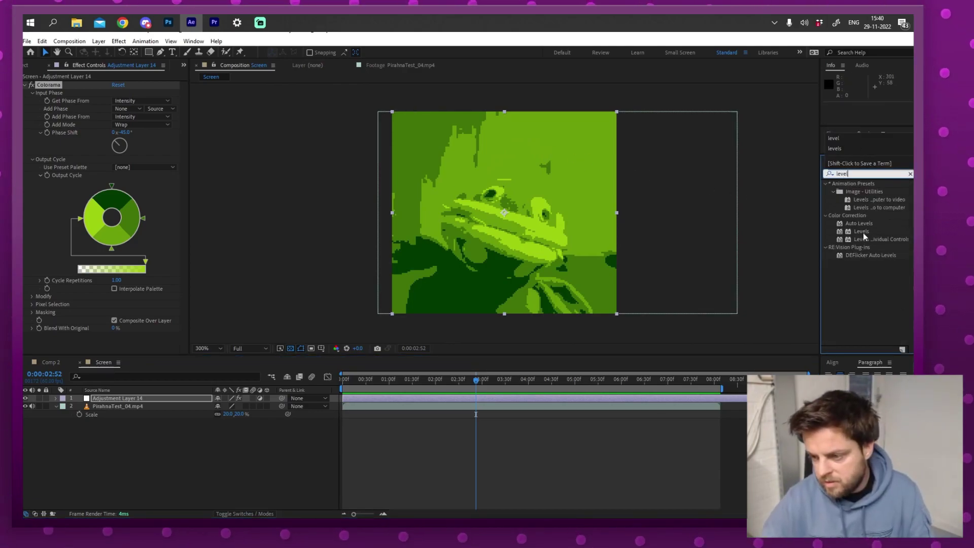
left_click_drag(863, 232, 99, 83)
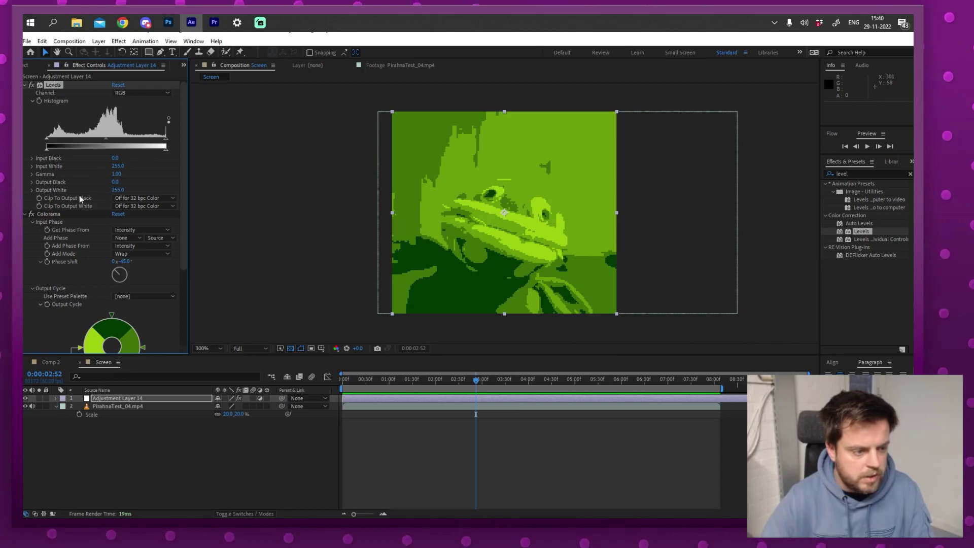
Step: Set Levels Input White to 177, lower its Gamma, nudge Colorama's Phase Shift slightly, and preview the composition
left_click(31, 214)
mouse_move(166, 137)
left_mouse_down()
mouse_move(119, 143)
mouse_move(171, 144)
left_mouse_up()
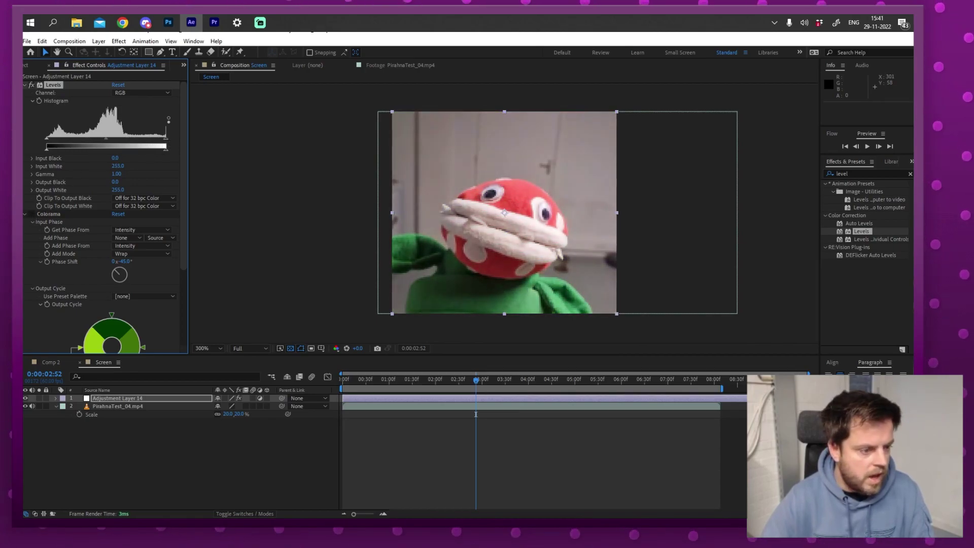
left_click(32, 213)
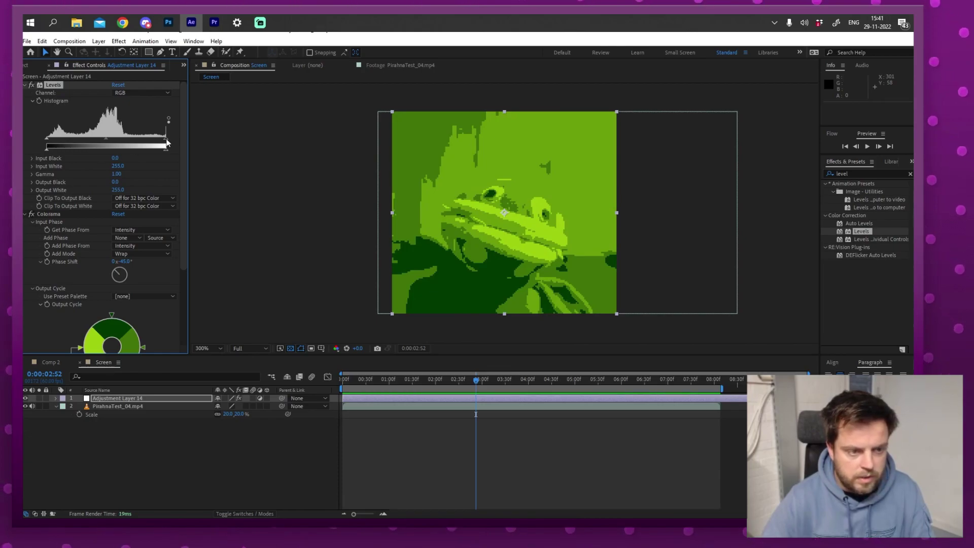
left_click_drag(167, 143, 126, 140)
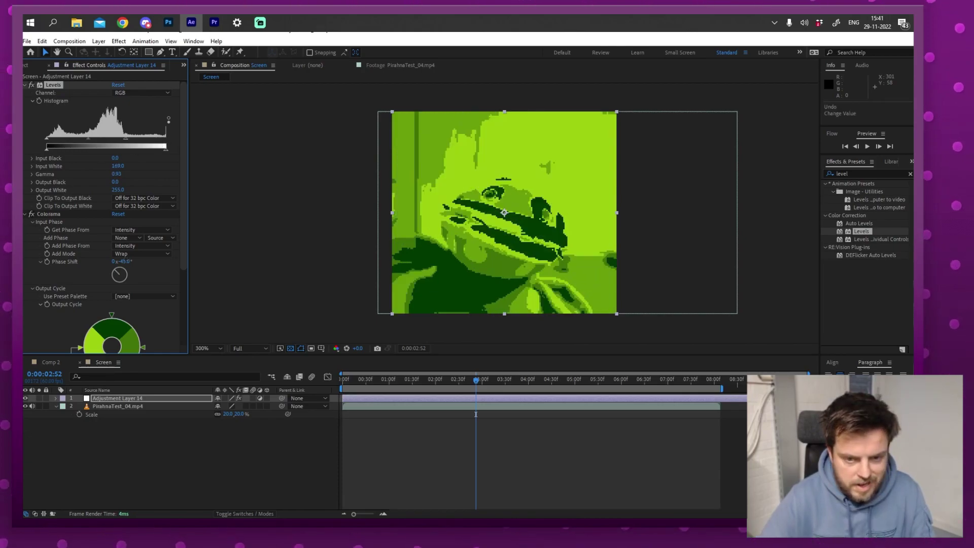
left_click_drag(121, 274, 127, 272)
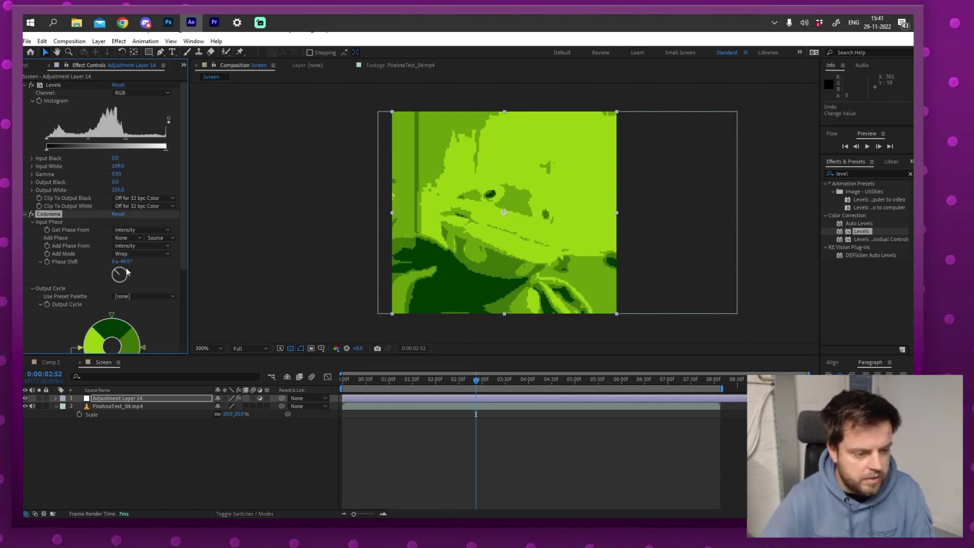
mouse_move(125, 141)
left_mouse_down()
mouse_move(95, 140)
mouse_move(107, 143)
left_mouse_up()
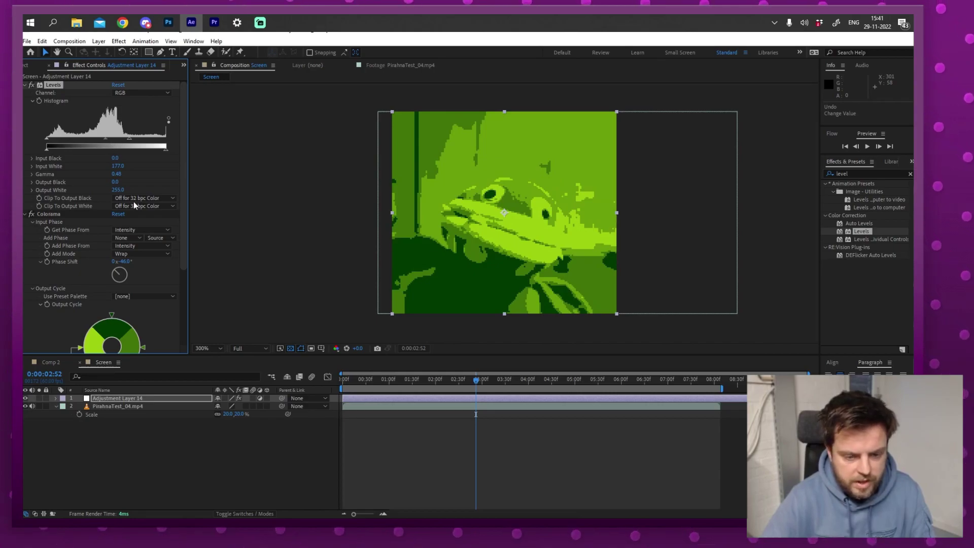
key("space")
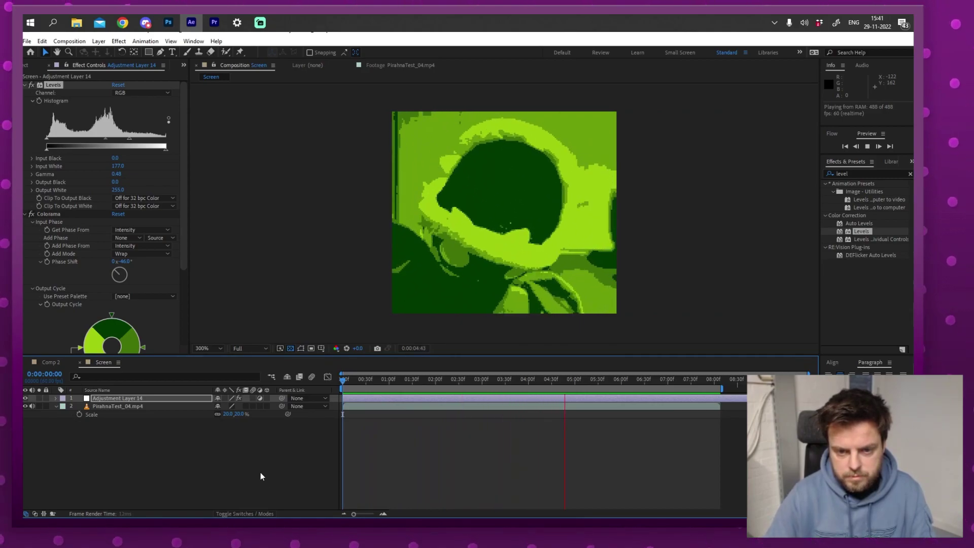
key("space")
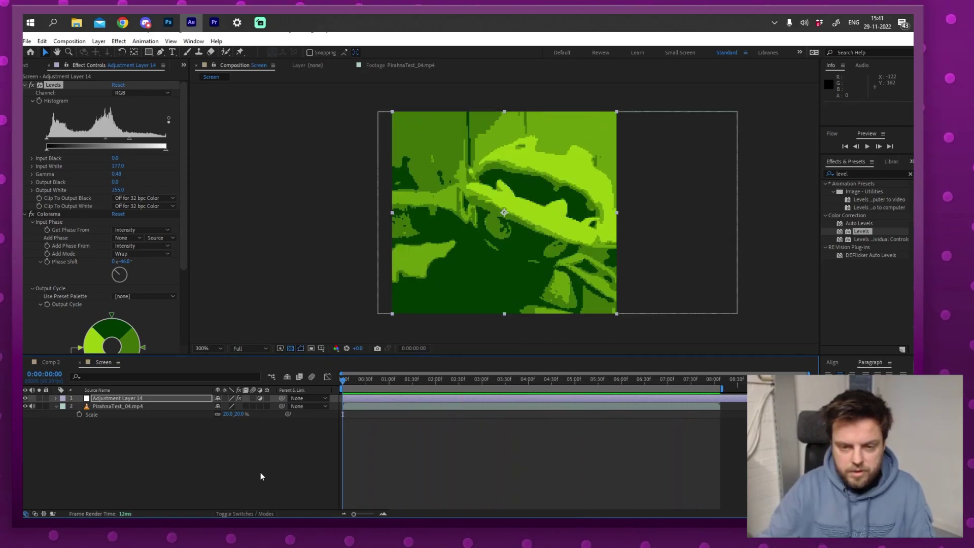
left_click_drag(397, 379, 446, 381)
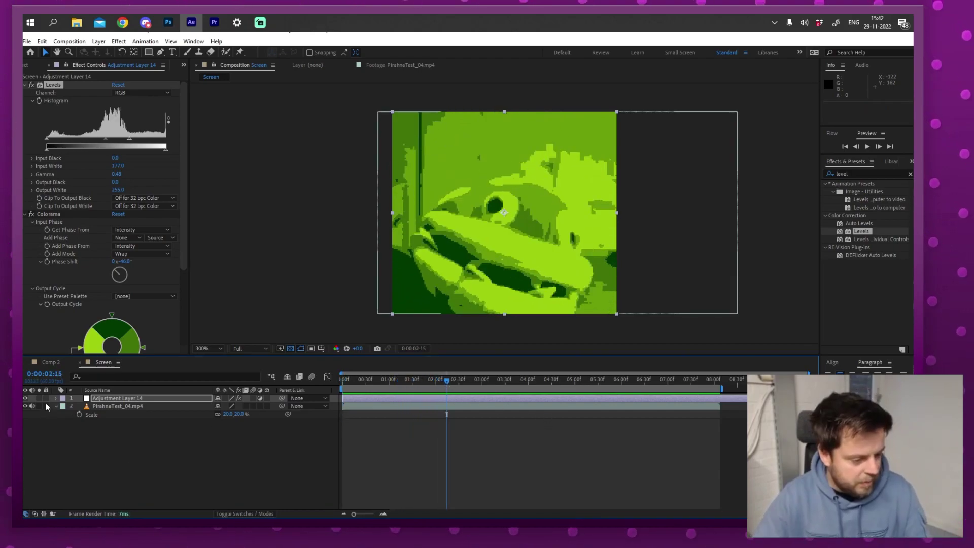
Step: Switch to Photoshop and try moving the heart and lightning icons in GameBoyCamera_01.psd, undoing the moves
key("alt+Tab")
left_click_drag(400, 287, 463, 294)
key("v")
left_click_drag(476, 335, 442, 312)
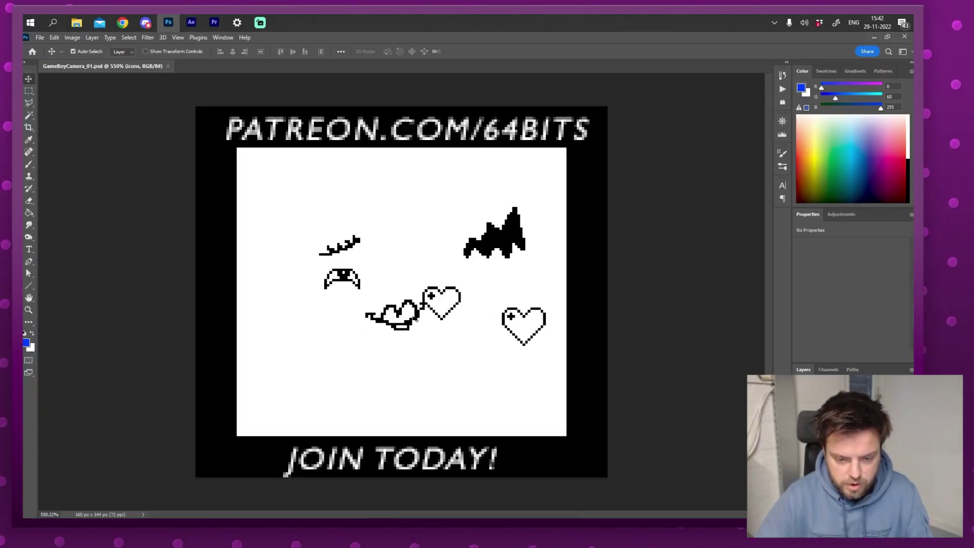
key("ctrl+z")
left_click_drag(494, 238, 476, 235)
key("ctrl+z")
Step: Switch back to After Effects and place the BigHeart icon above the puppet and the Eye icon over its eye
key("alt+Tab")
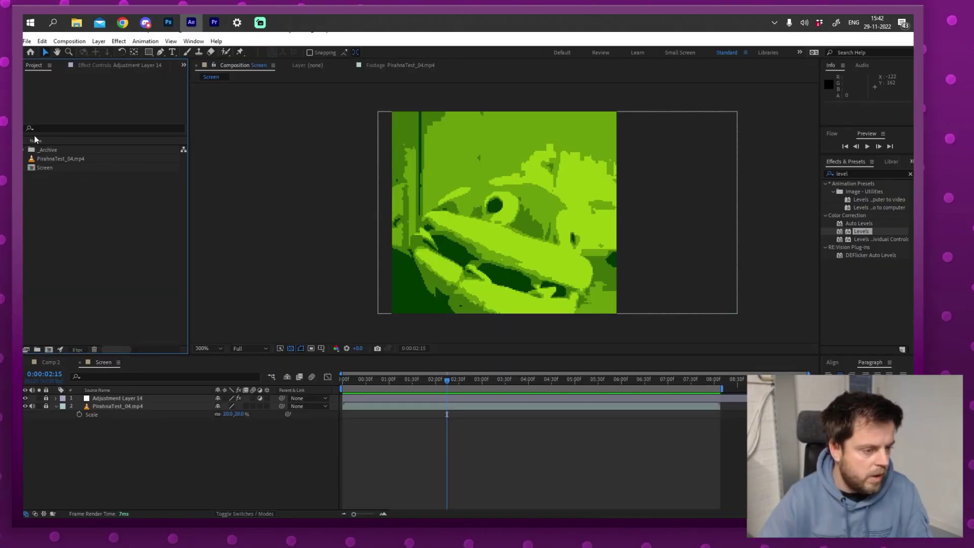
left_click(26, 149)
left_click_drag(115, 239, 455, 173)
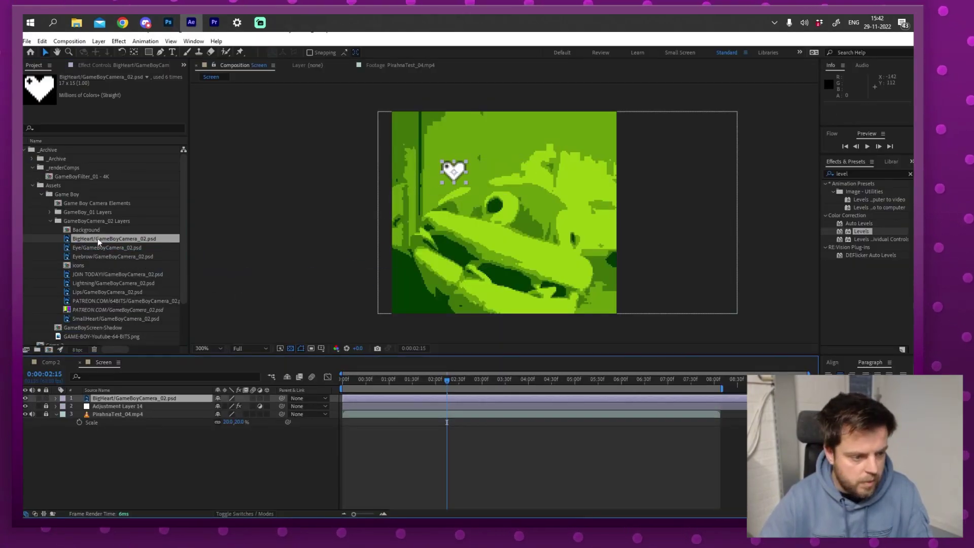
left_click_drag(93, 248, 495, 208)
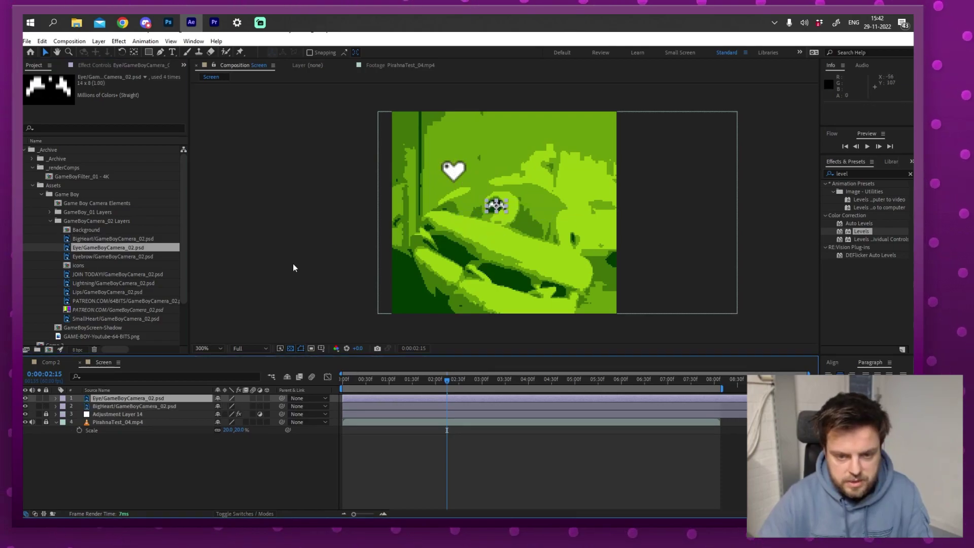
Step: Place a second Eye icon over the puppet's other eye and two more BigHeart icons, above and below the puppet
left_click_drag(77, 248, 575, 238)
left_click_drag(96, 238, 586, 144)
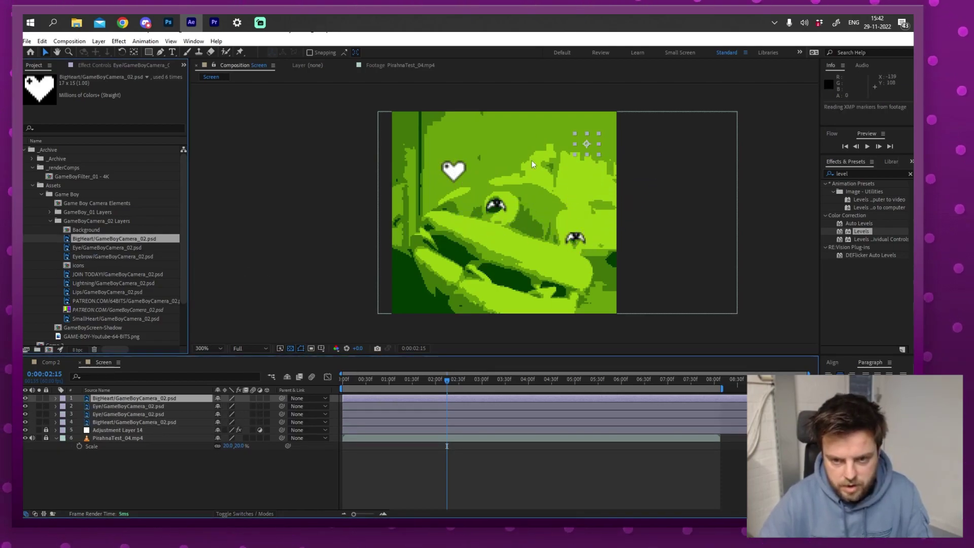
left_click_drag(125, 238, 482, 264)
scroll(564, 214, "up", 2)
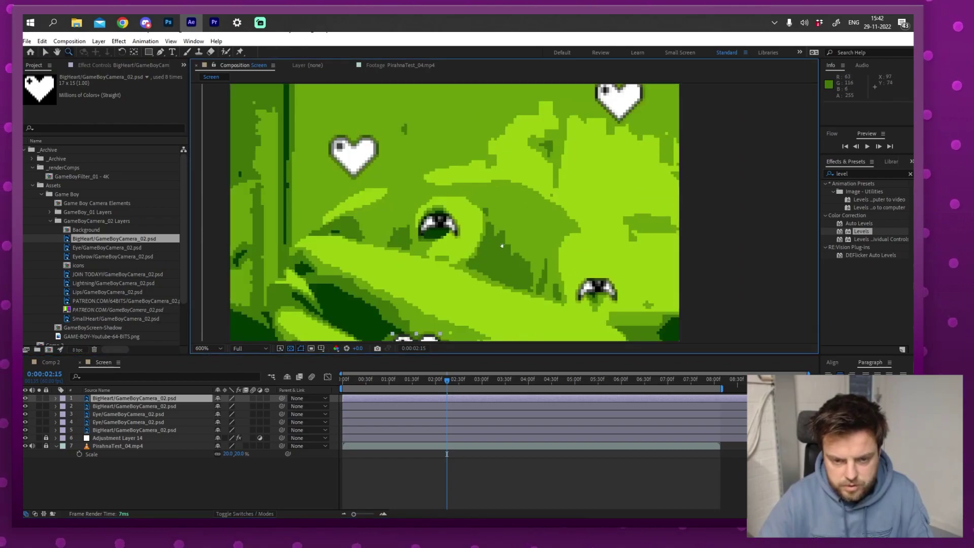
left_click_drag(488, 223, 470, 276)
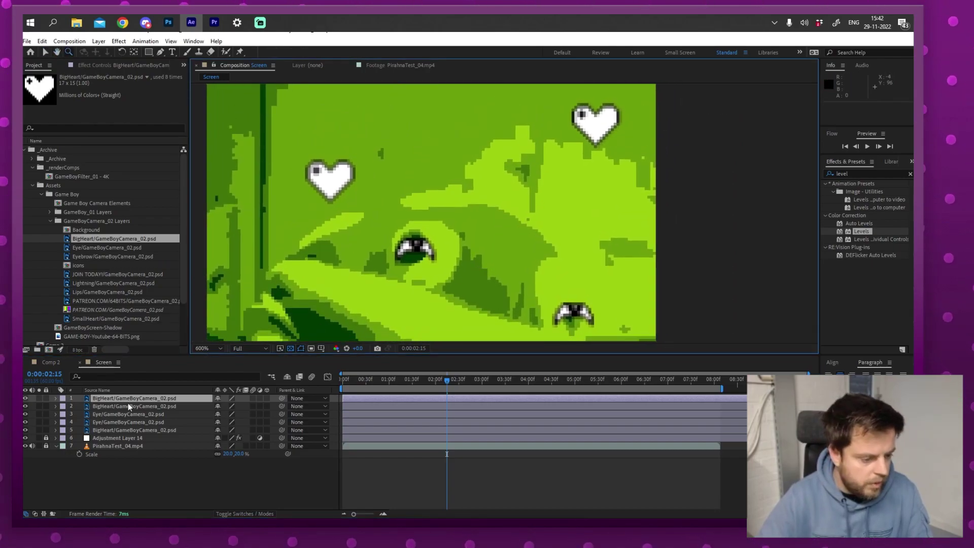
Step: Collapse the _Archive folder, view the icon artwork in Photoshop, and switch back to After Effects
left_click(25, 150)
key("alt+Tab")
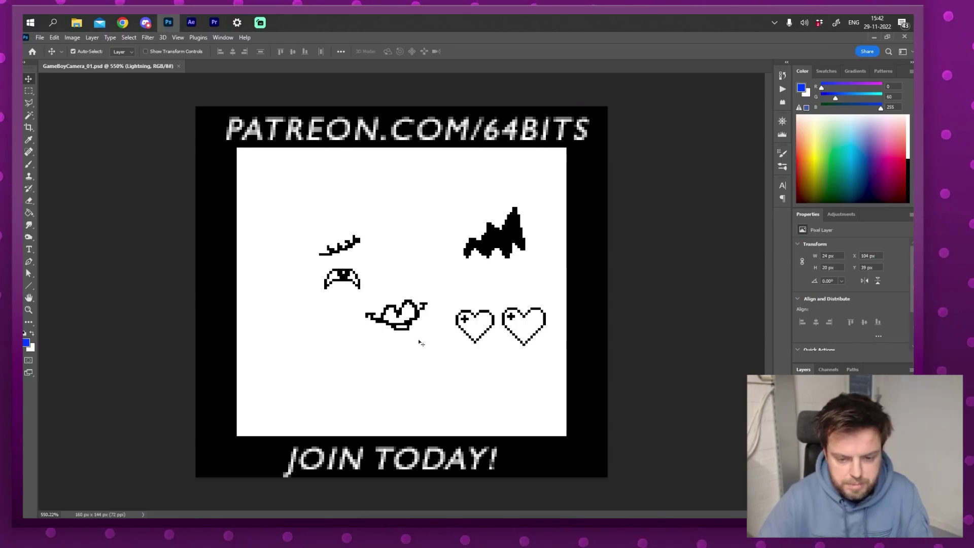
key("alt+Tab")
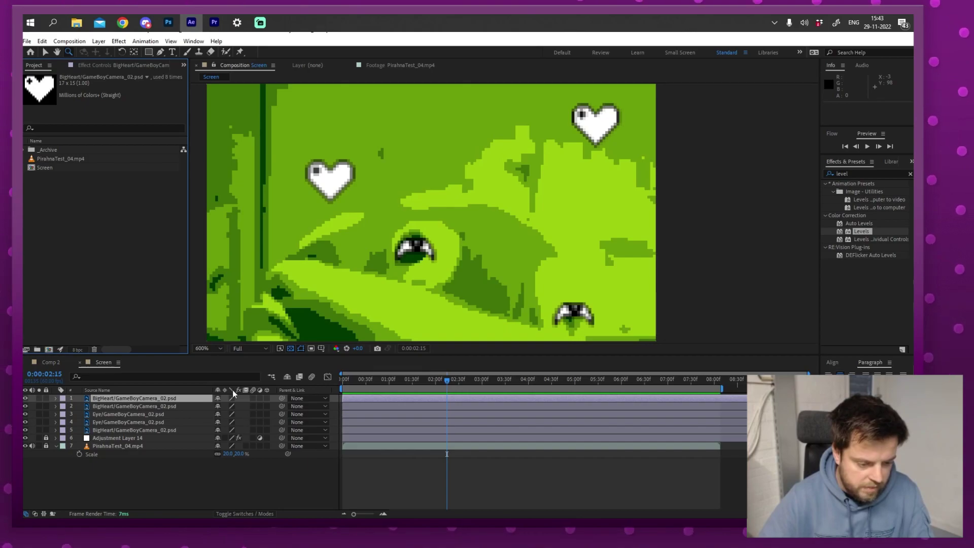
Step: Switch the heart and eye icon layers to Draft quality to render their pixels without smoothing
left_click(242, 514)
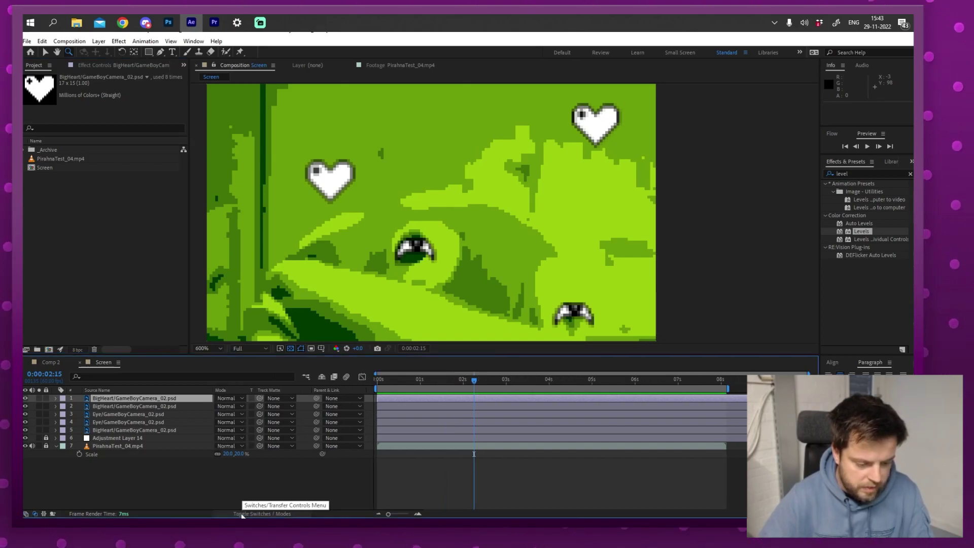
left_click(234, 514)
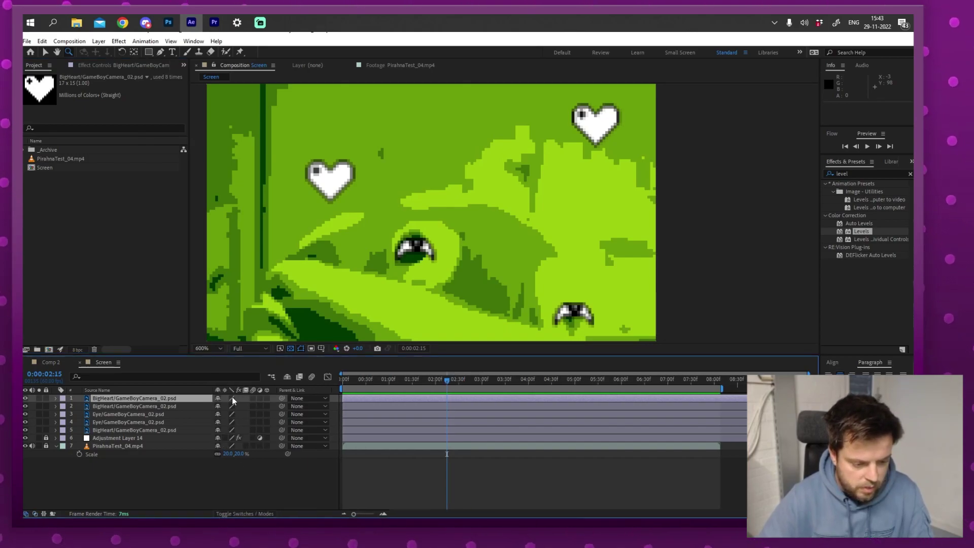
left_click(232, 414)
left_click(234, 421)
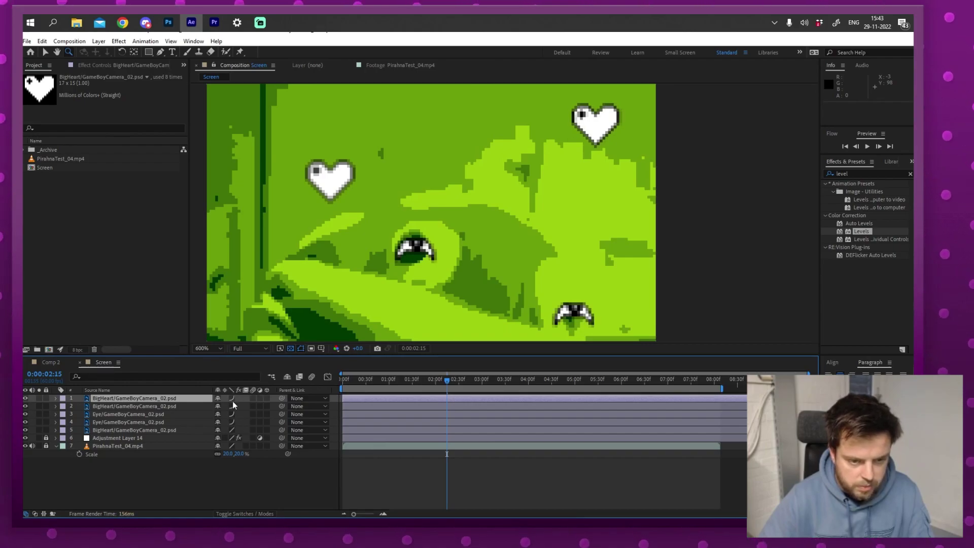
left_click_drag(233, 398, 232, 421)
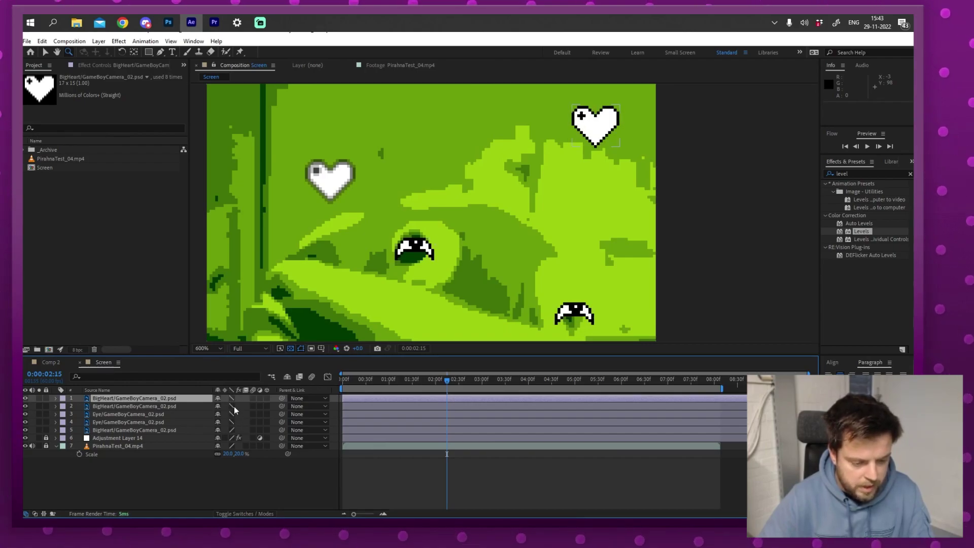
Step: Reposition the three heart icons around the puppet, two above it and one beside its lower jaw
key("v")
mouse_move(334, 180)
left_mouse_down()
mouse_move(400, 176)
mouse_move(304, 172)
mouse_move(401, 170)
mouse_move(337, 168)
left_mouse_up()
scroll(378, 174, "down", 1)
left_click_drag(382, 235, 350, 250)
left_click_drag(483, 103, 473, 126)
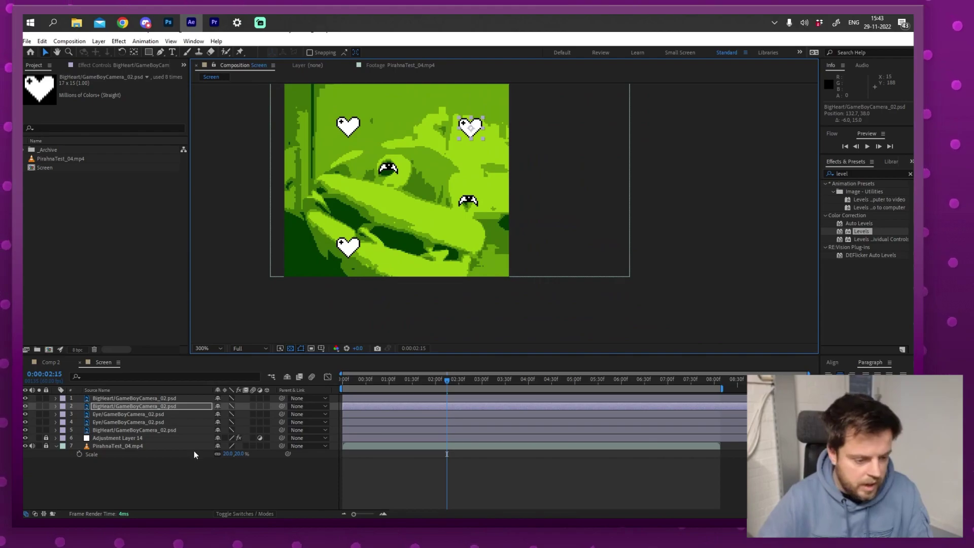
Step: Move all heart and eye icon layers below the adjustment layer so they take on the green palette
left_click(117, 396)
left_click(109, 430, "shift")
left_click_drag(123, 431, 126, 444)
left_click(185, 486)
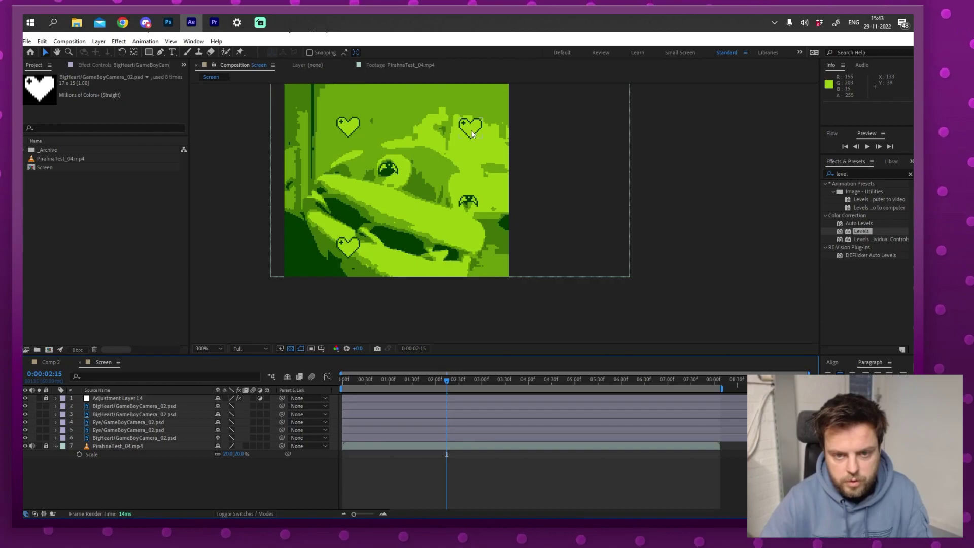
Step: Fine-tune the placement of the recoloured hearts and the second eye icon in the frame
left_click_drag(472, 130, 478, 151)
left_click_drag(473, 206, 475, 206)
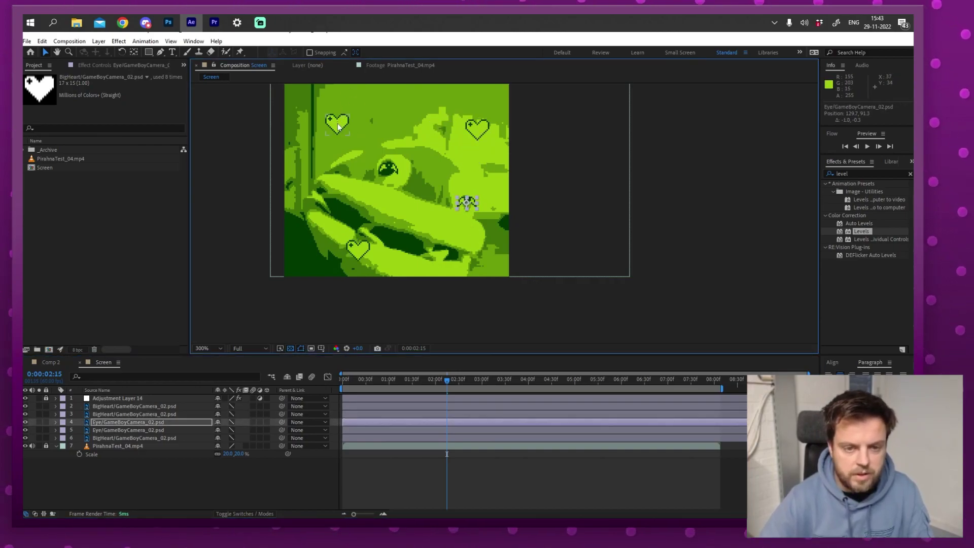
left_click_drag(338, 127, 332, 123)
left_click_drag(477, 130, 473, 125)
left_click_drag(367, 250, 374, 246)
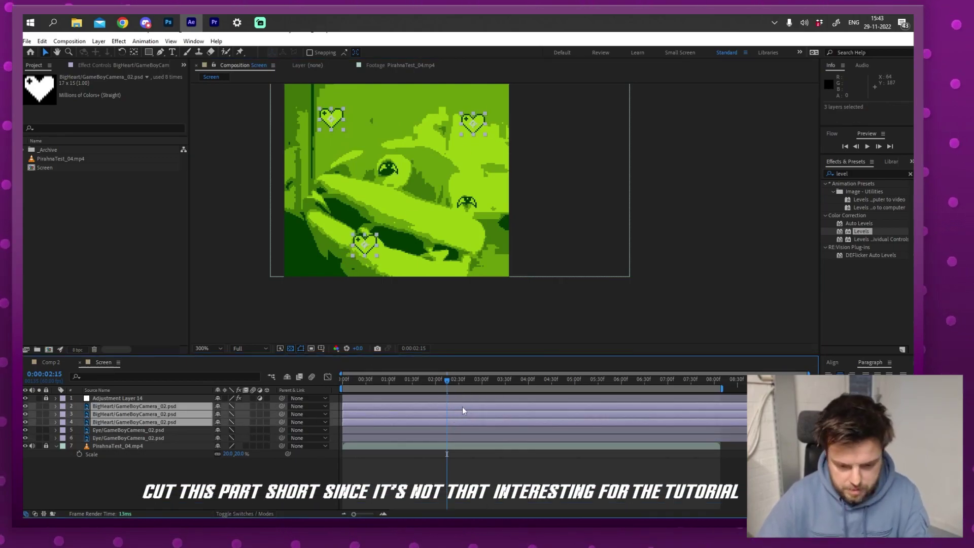
Step: Stagger the three BigHeart layers so that they start one after another from 0:00:02:15
left_click_drag(462, 406, 566, 407)
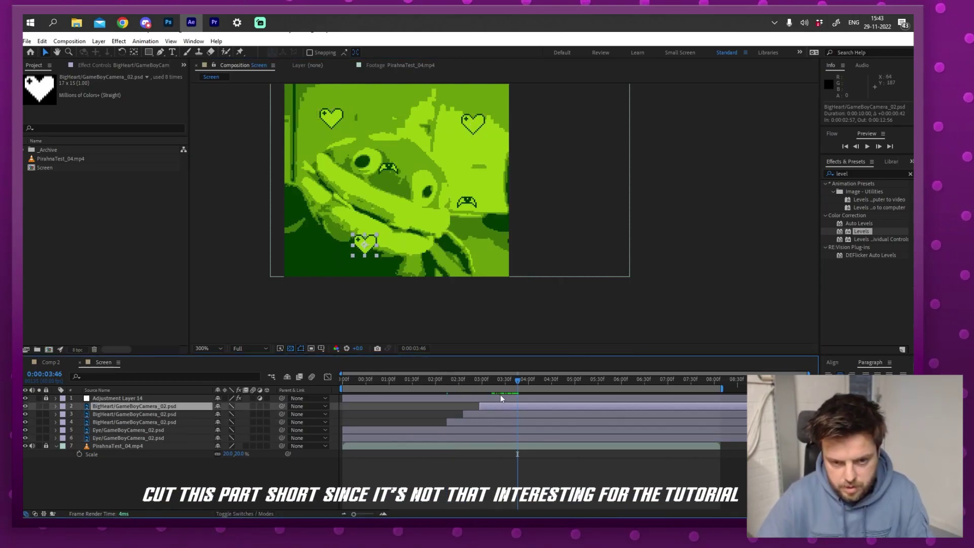
key("F2")
Step: Keyframe the Position of both Eye layers every 10 frames from 0:00:06:11 so they follow the puppet's eyes
left_click(388, 168)
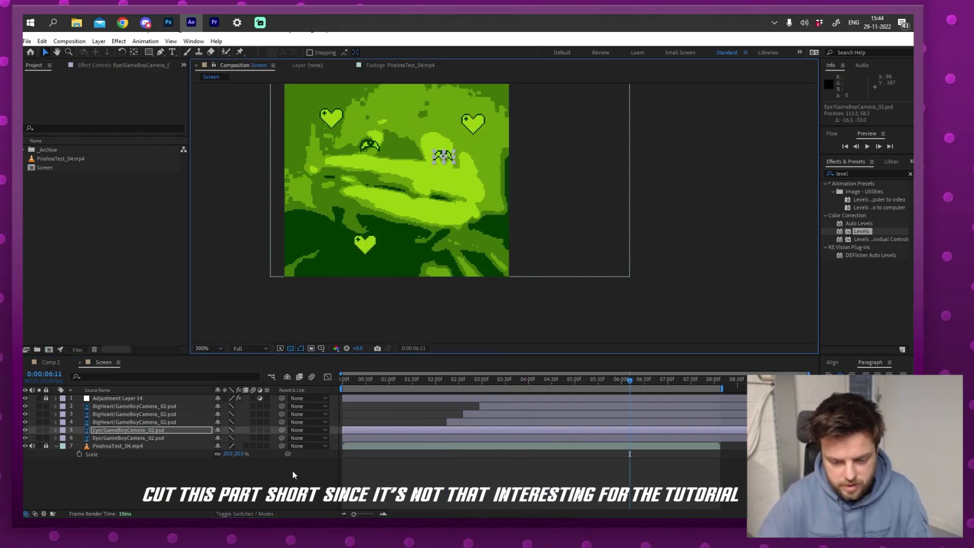
left_click(104, 439, "shift")
left_click_drag(442, 171, 444, 183)
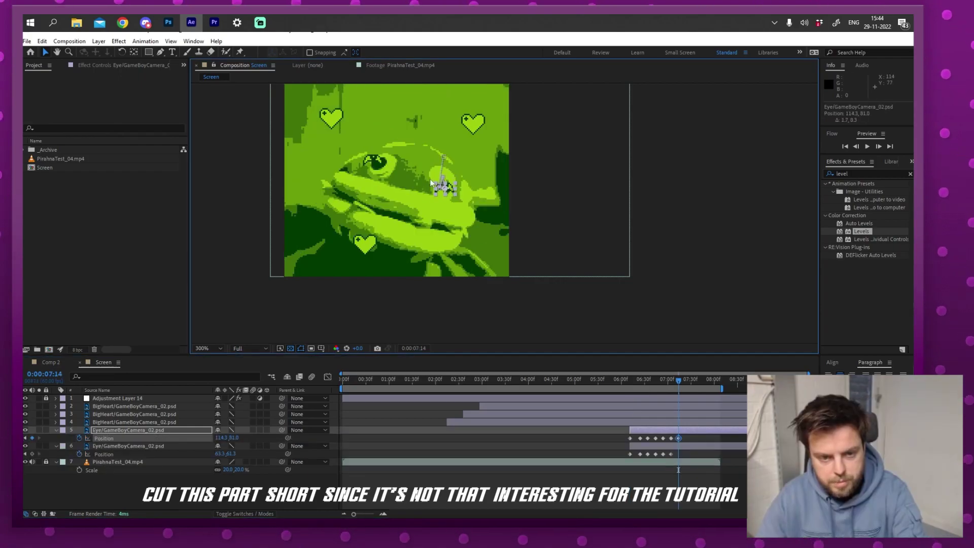
key("shift+Page_Down")
left_click_drag(378, 161, 378, 169)
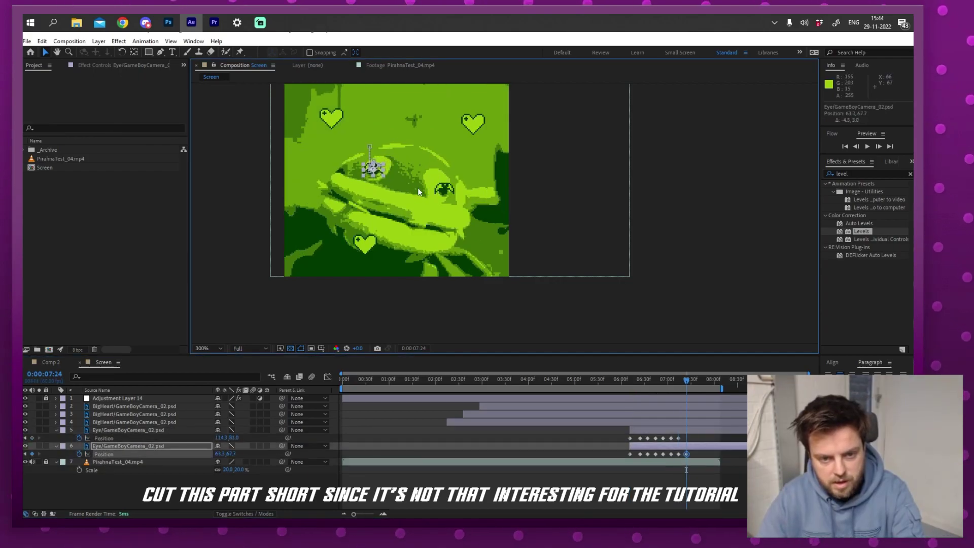
left_click_drag(448, 188, 447, 190)
key("shift+Page_Down")
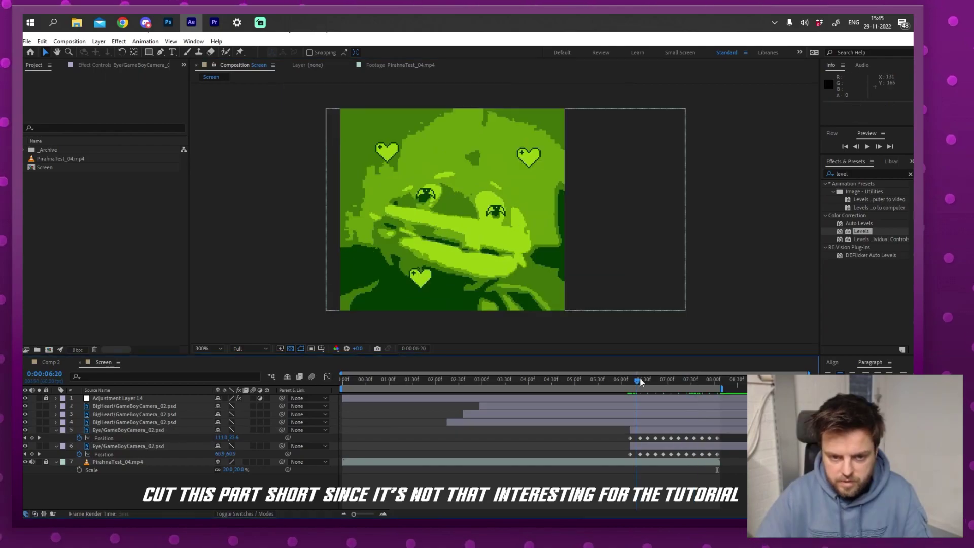
Step: Trim the ends of the three BigHeart layers to 0:00:05:43
left_click_drag(641, 381, 608, 382)
left_click(105, 406)
left_click(105, 419, "shift")
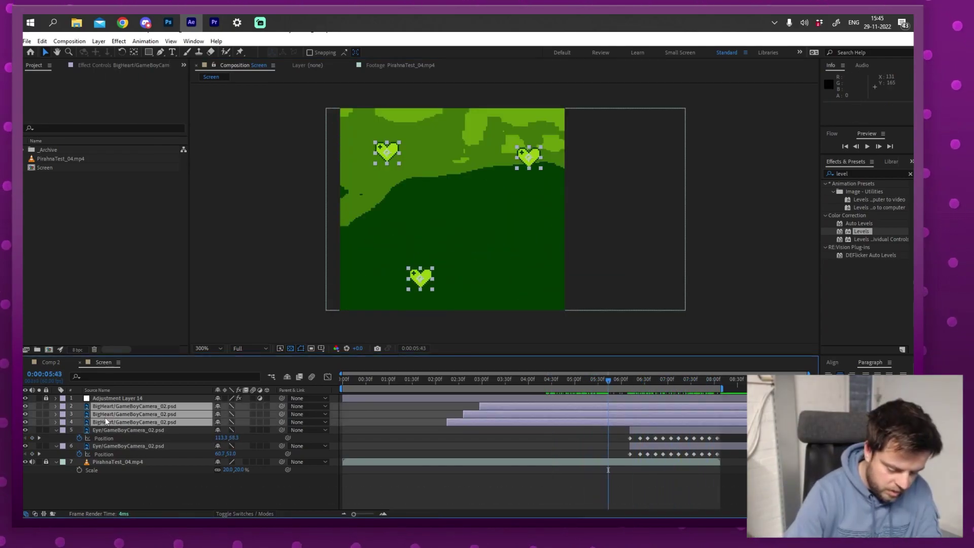
key("alt+bracketright")
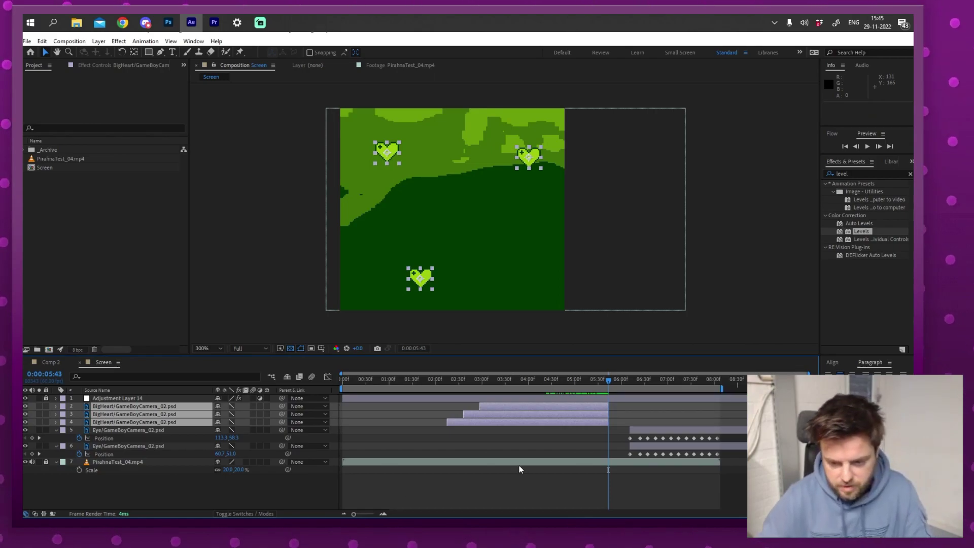
left_click(487, 481)
Step: Play the Screen composition from the start and scrub through the heart and eye animation
key("Home")
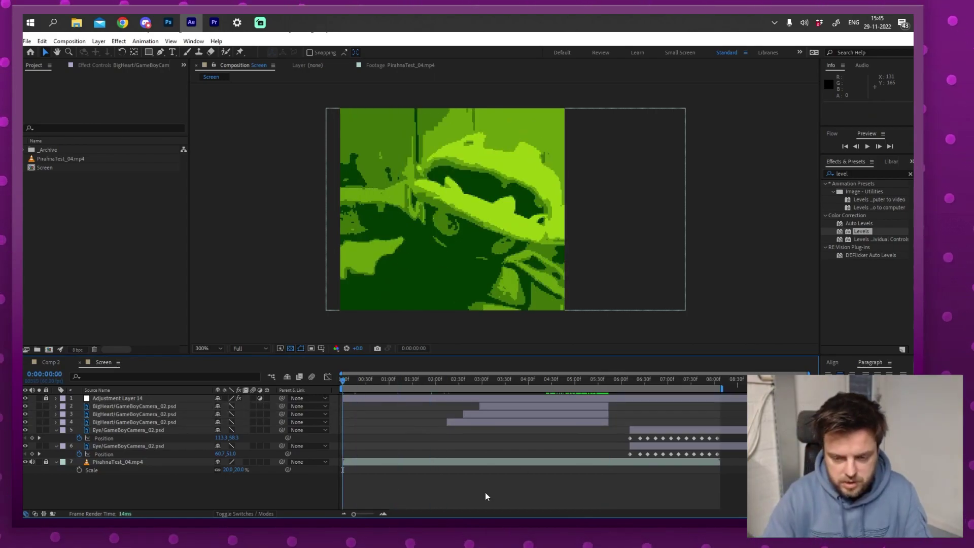
key("space")
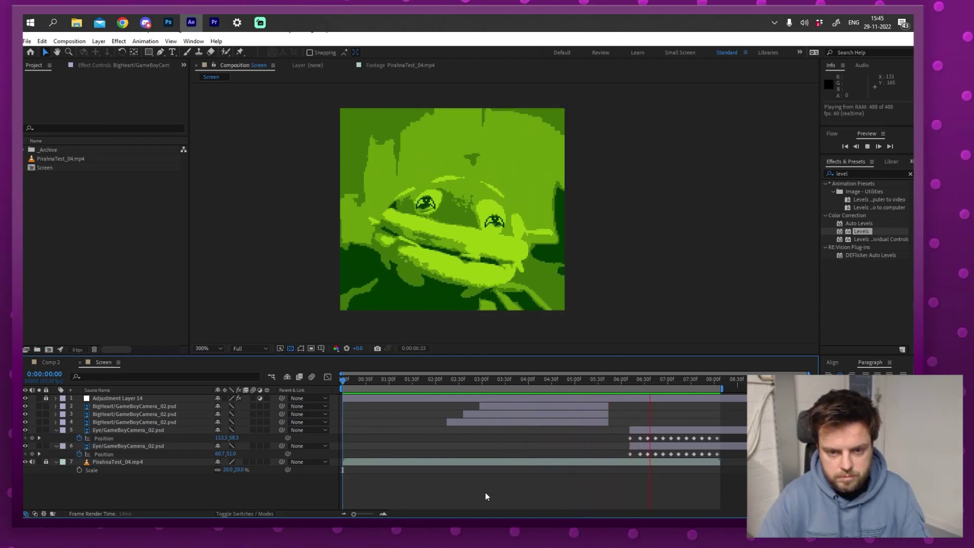
mouse_move(575, 381)
left_mouse_down()
mouse_move(564, 388)
mouse_move(675, 389)
mouse_move(566, 387)
left_mouse_up()
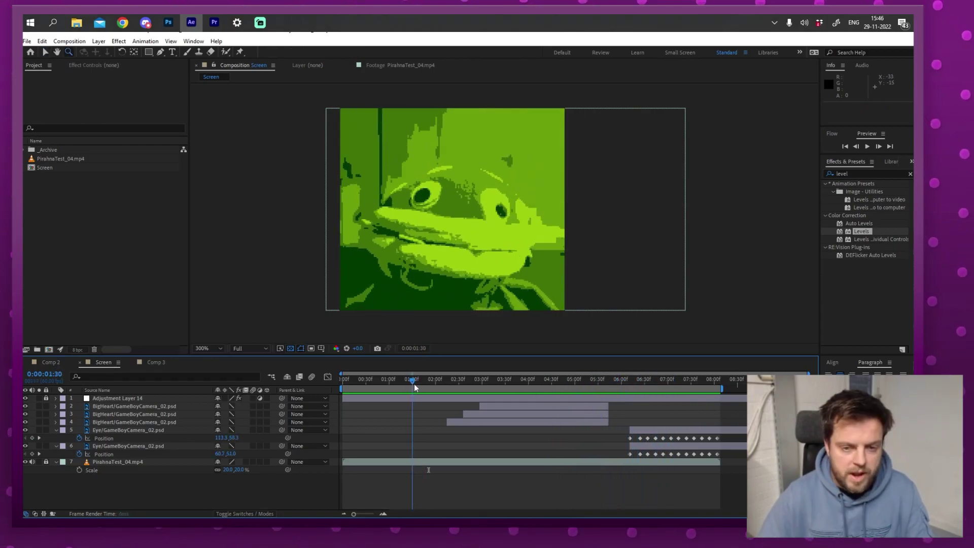
left_click_drag(413, 386, 594, 409)
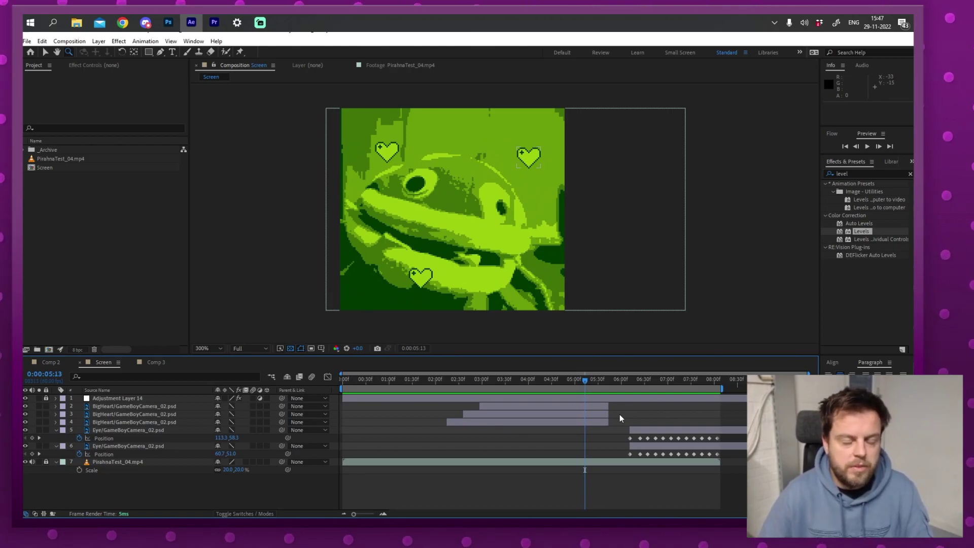
Step: Import GAME-BOY-Youtube-64-BITS.png into the project as footage
key("ctrl+0")
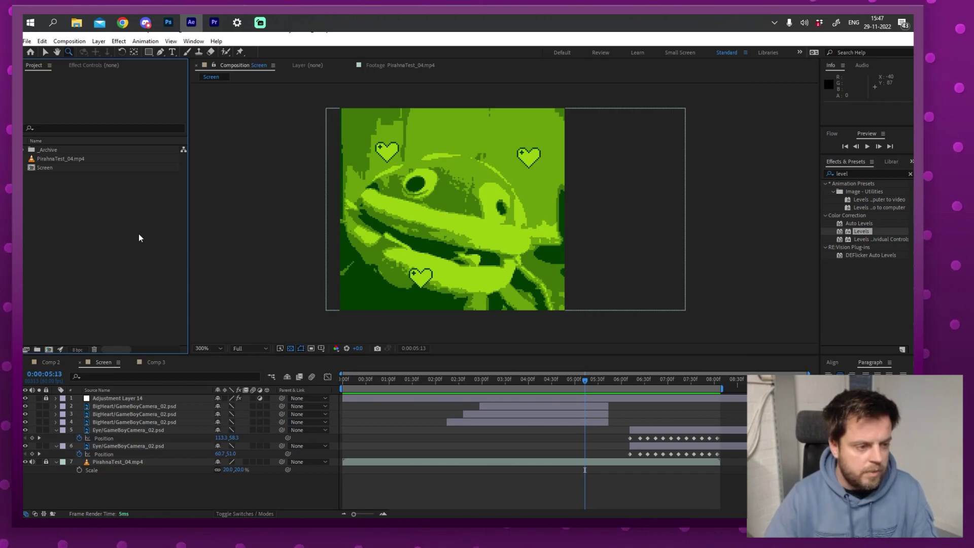
right_click(108, 223)
mouse_move(122, 275)
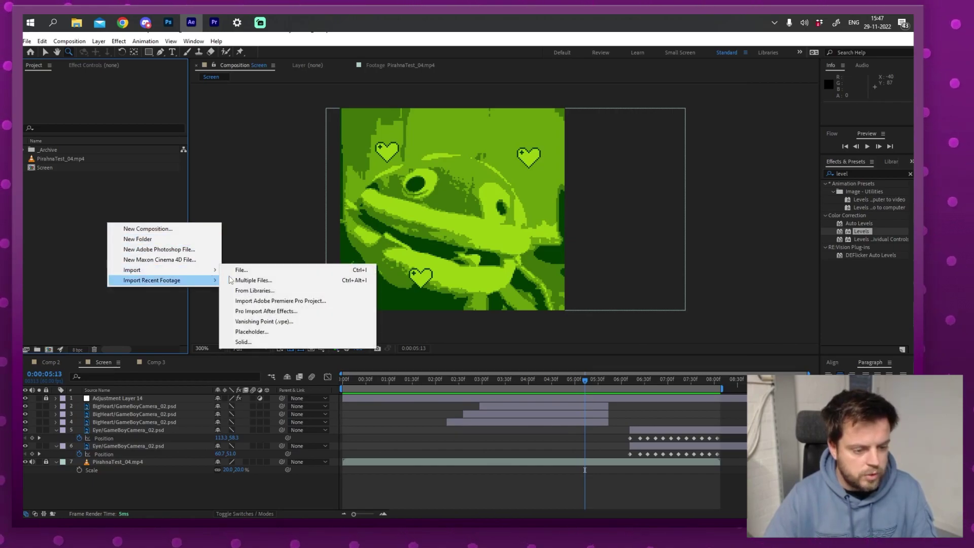
left_click(246, 269)
left_click(214, 112)
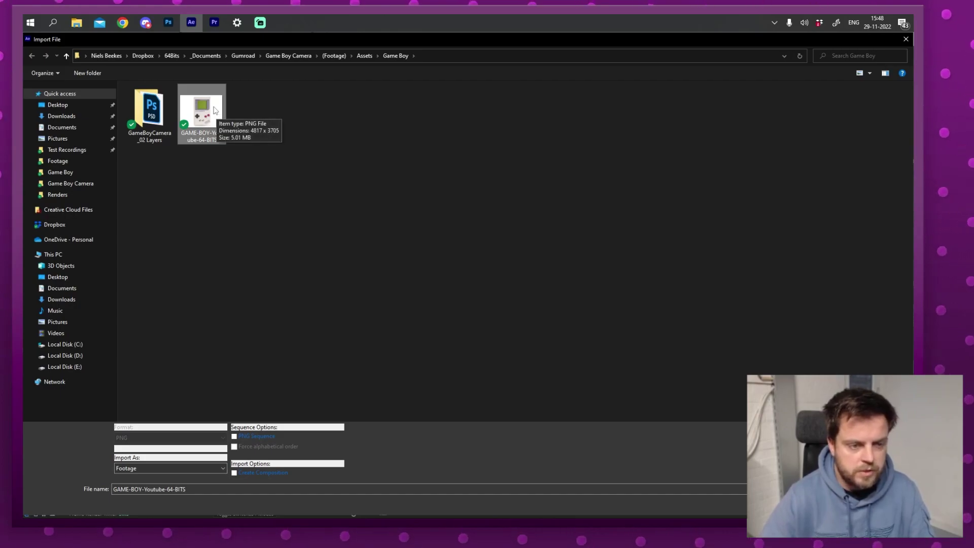
double_click(214, 111)
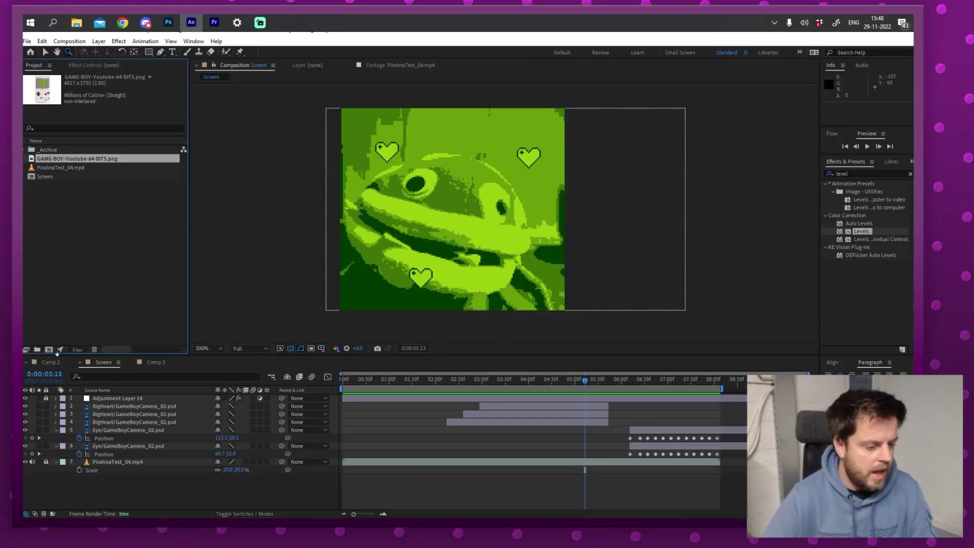
Step: Create a new 1920 x 1080, 60 fps composition named Game Boy
left_click(49, 350)
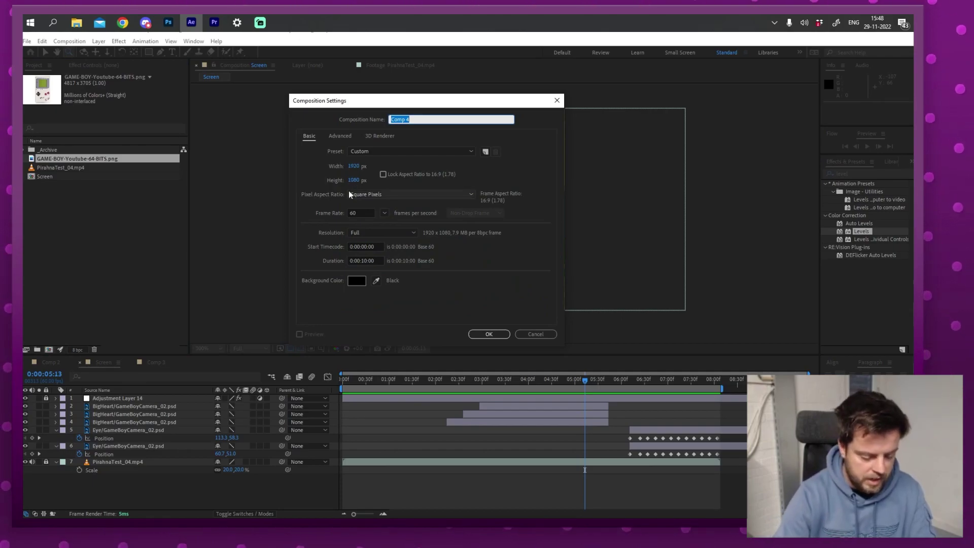
type("Game Boy")
key("Return")
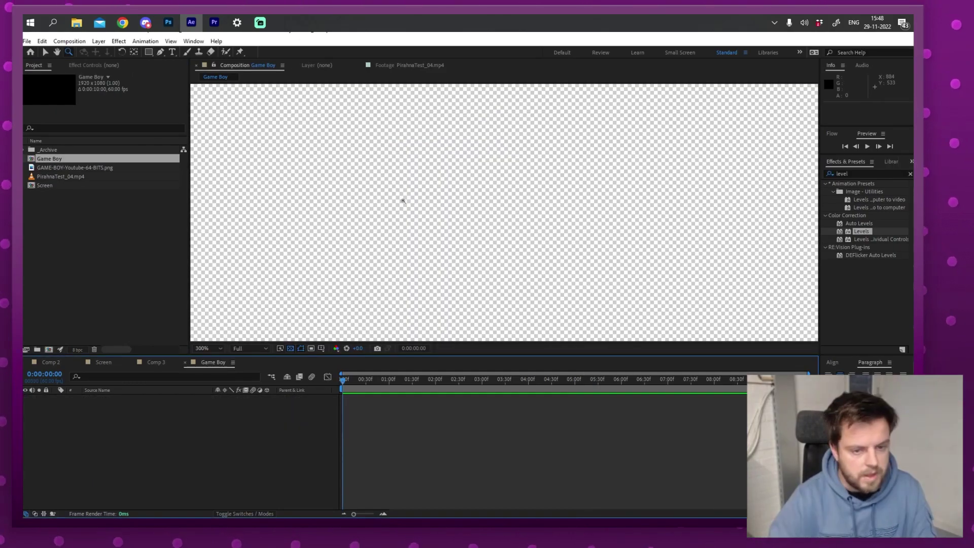
left_click_drag(490, 214, 493, 202)
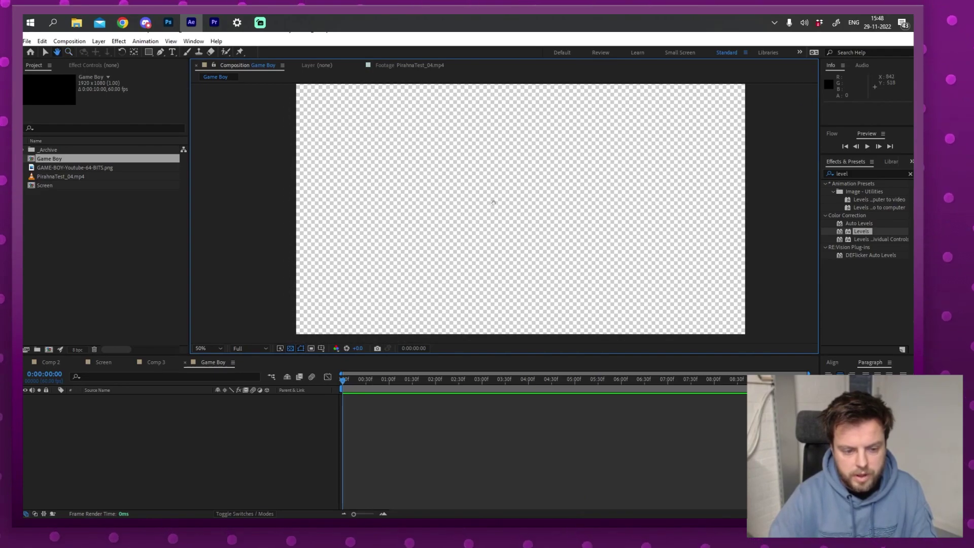
Step: Add the Screen composition to the Game Boy composition and set its Scale to 500%
left_click_drag(48, 185, 168, 411)
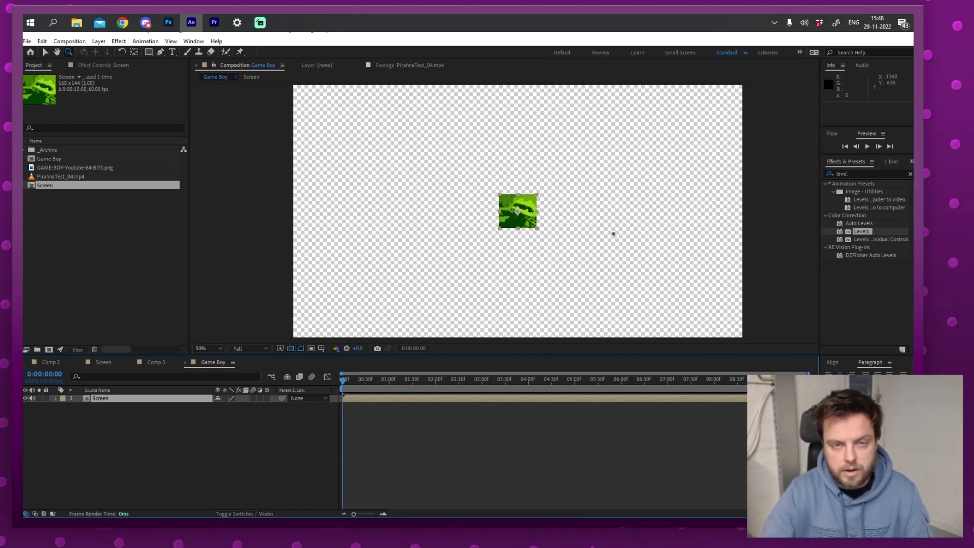
key("s")
left_click_drag(229, 407, 424, 438)
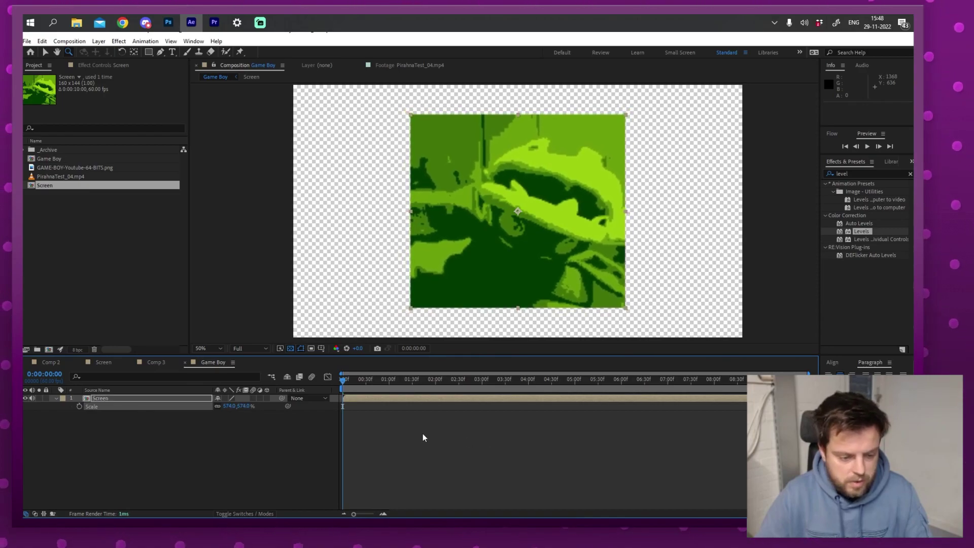
left_click(230, 406)
type("500")
key("Return")
Step: Switch the Screen layer to Draft quality for hard pixel edges and inspect the enlarged image
left_click(547, 158)
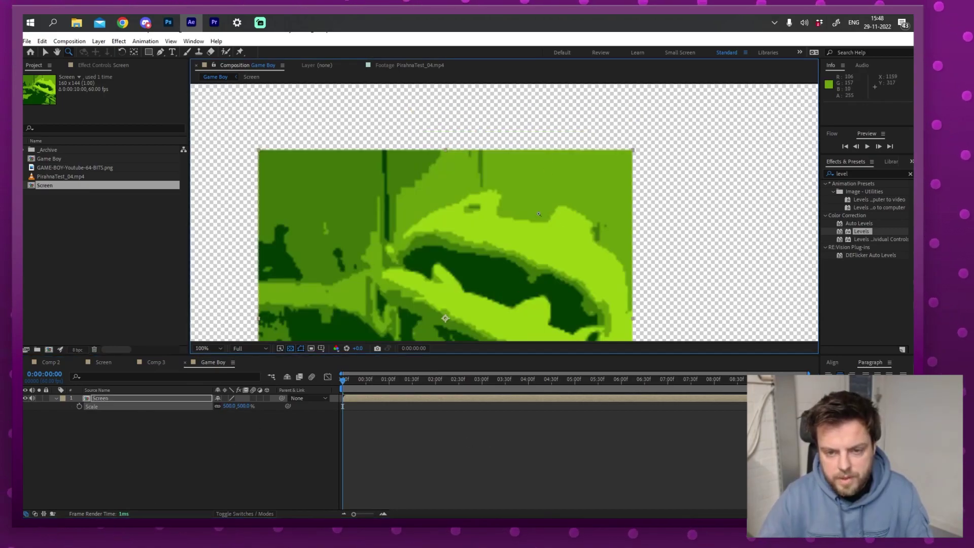
scroll(539, 214, "up", 1)
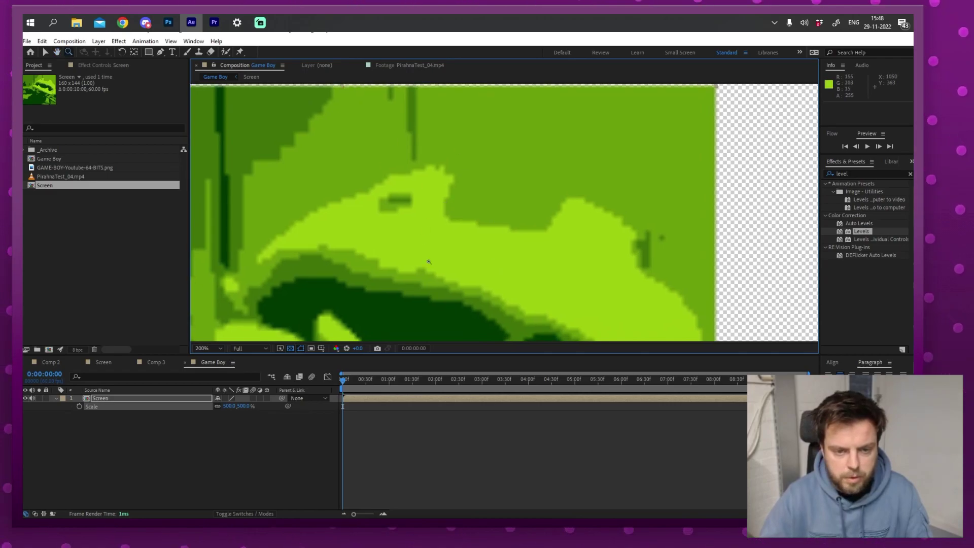
left_click(232, 398)
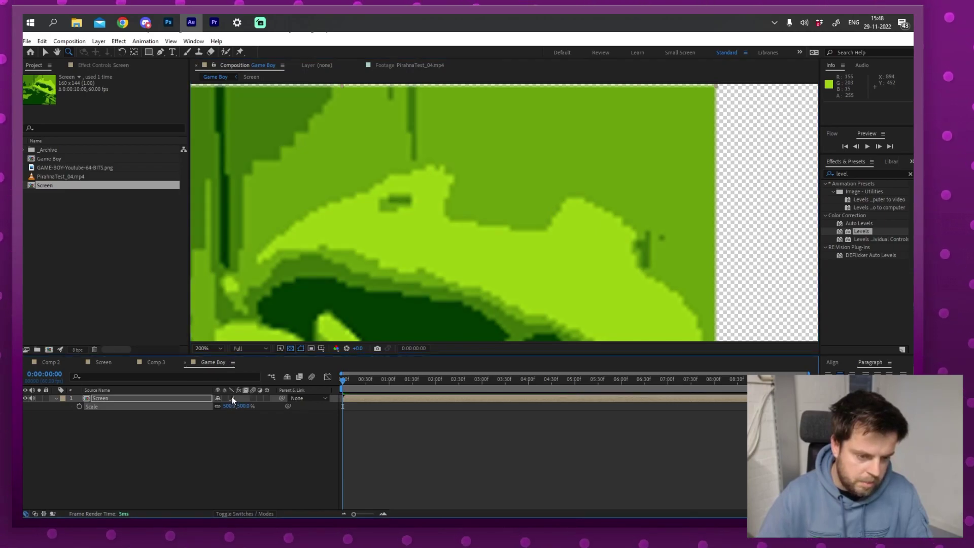
left_click_drag(336, 198, 395, 183)
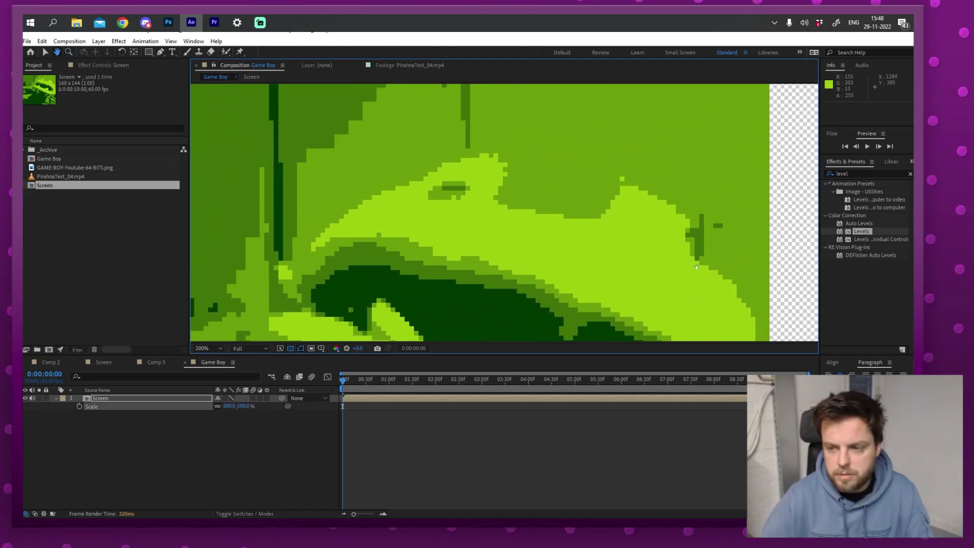
left_click_drag(696, 267, 583, 264)
scroll(620, 276, "down", 1)
left_click_drag(408, 240, 521, 218)
scroll(493, 181, "down", 2)
Step: Place GAME-BOY-Youtube-64-BITS.png beneath the Screen layer, scale it to 78% and align its display area with the pixel footage
left_click_drag(80, 168, 126, 426)
key("s")
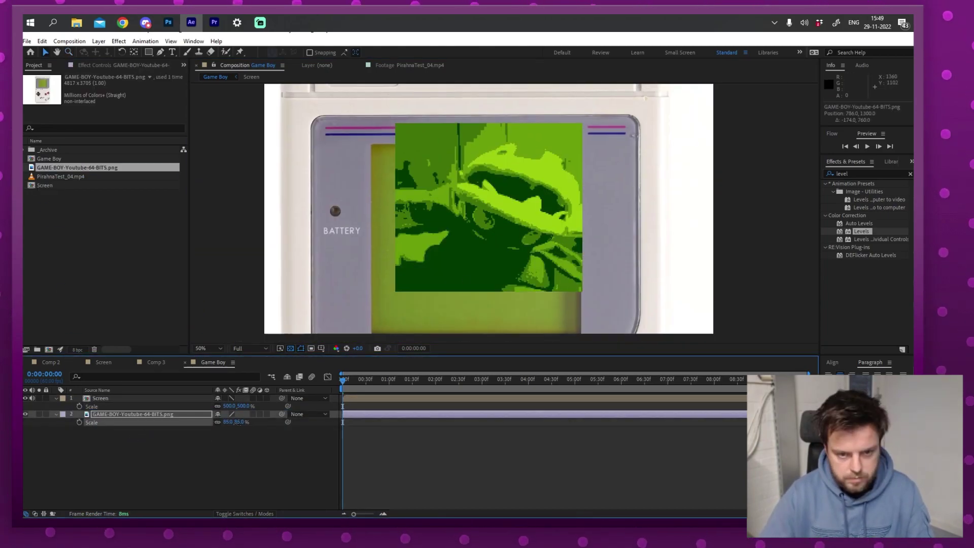
left_click_drag(238, 423, 232, 423)
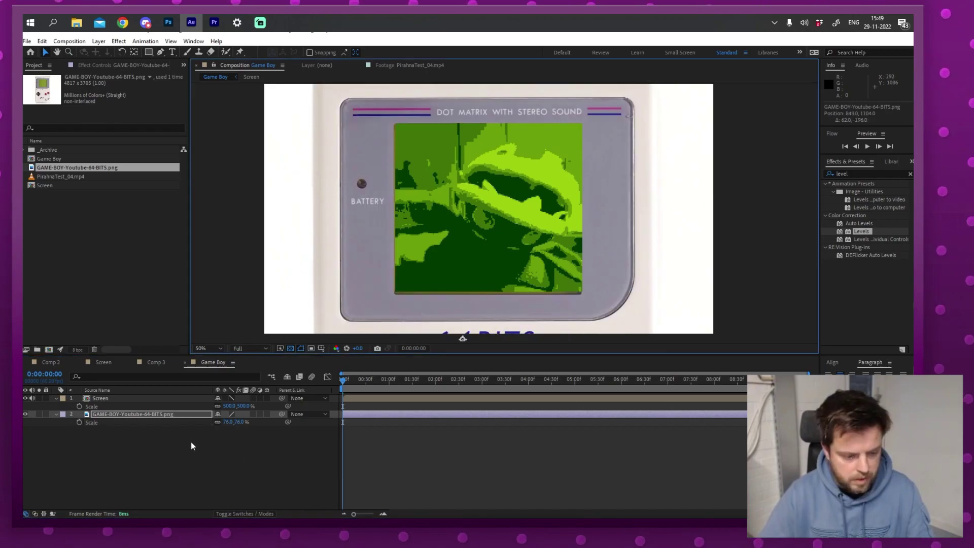
left_click_drag(227, 423, 229, 423)
left_click_drag(358, 245, 358, 247)
key("Return")
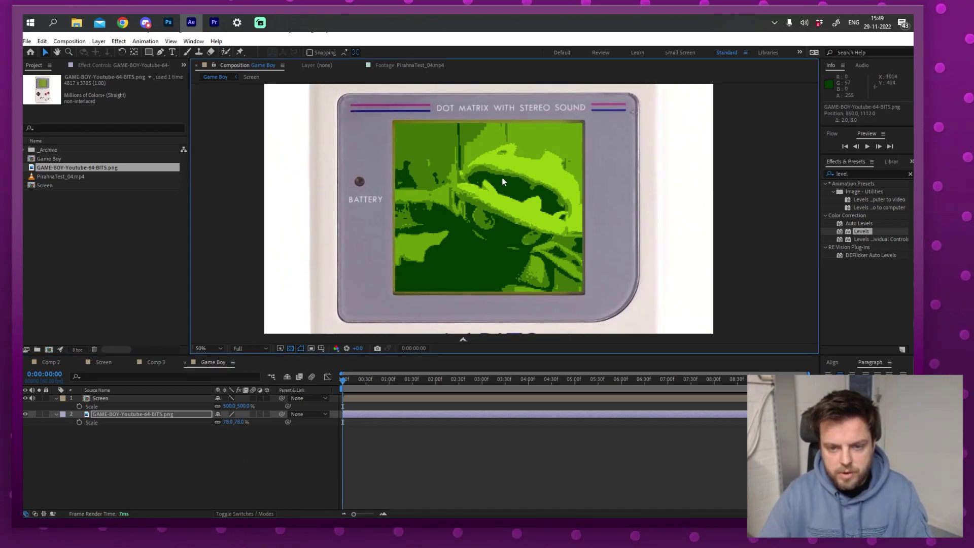
Step: Examine how the edges of the pixel footage line up with the Game Boy's display frame
key("z")
left_click(514, 148)
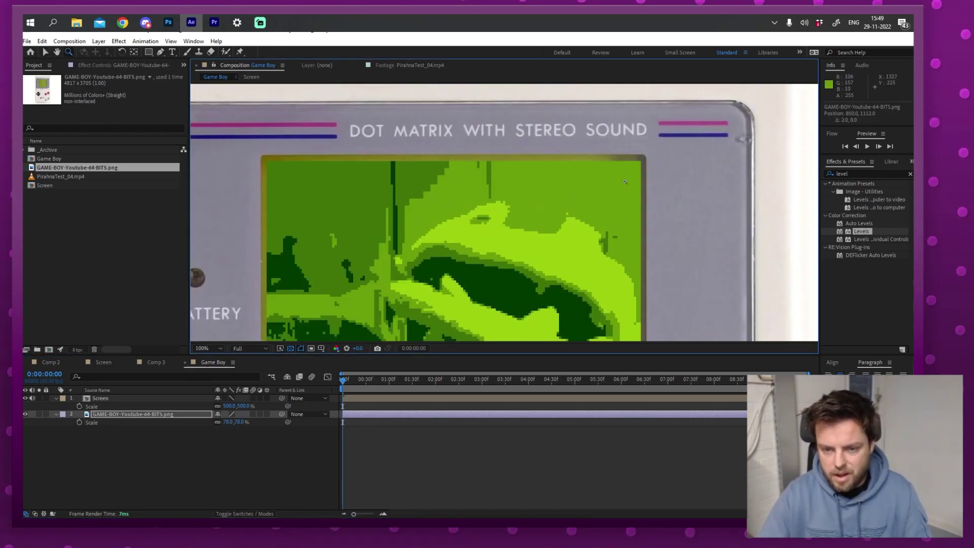
scroll(421, 188, "up", 2)
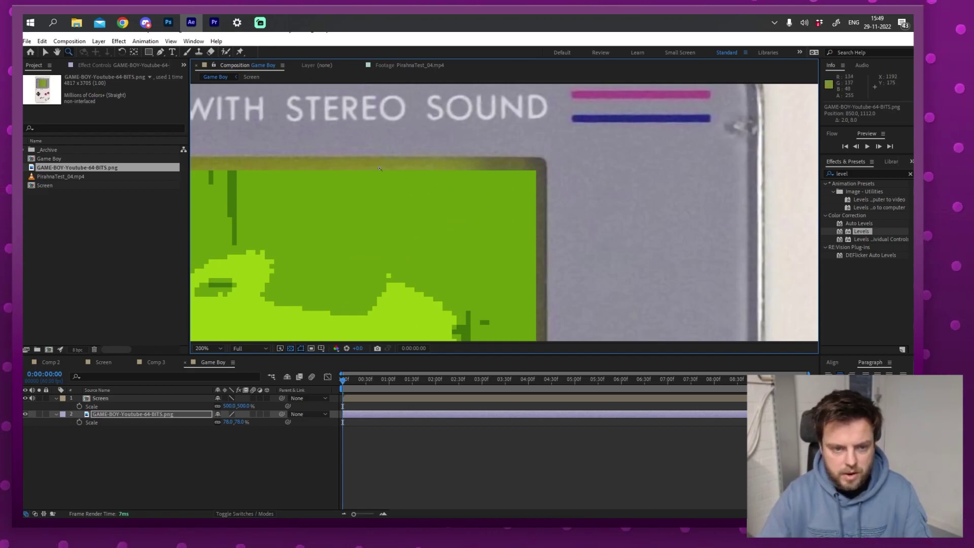
left_click_drag(446, 226, 515, 145)
left_click_drag(325, 315, 572, 150)
scroll(447, 195, "down", 2)
left_click(198, 472)
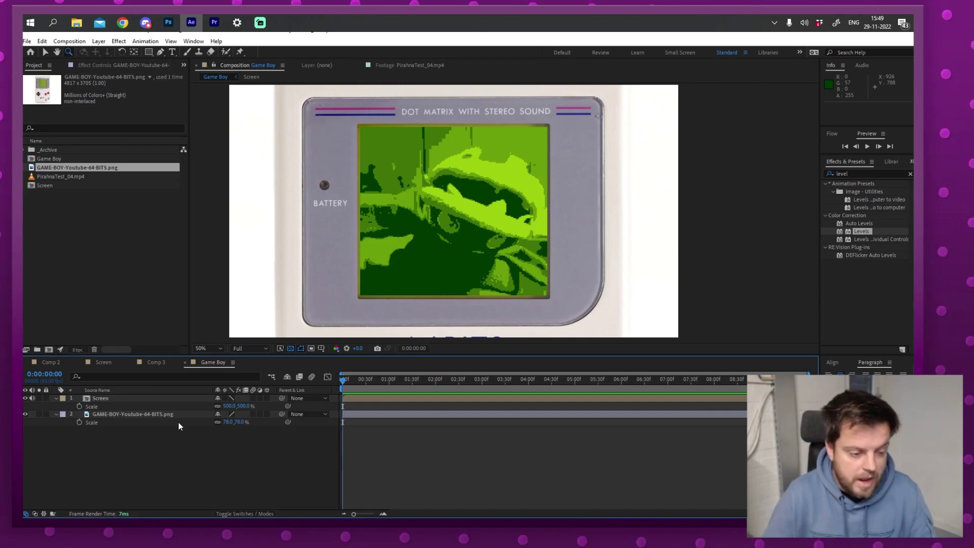
Step: Review the Colorama palette on the Screen composition's adjustment layer and return to the Game Boy composition
double_click(158, 398)
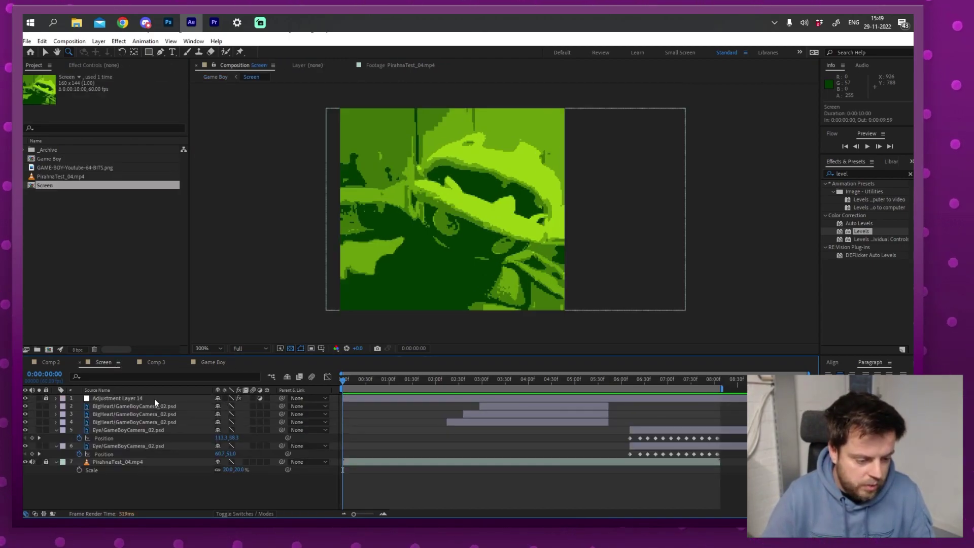
left_click(104, 398)
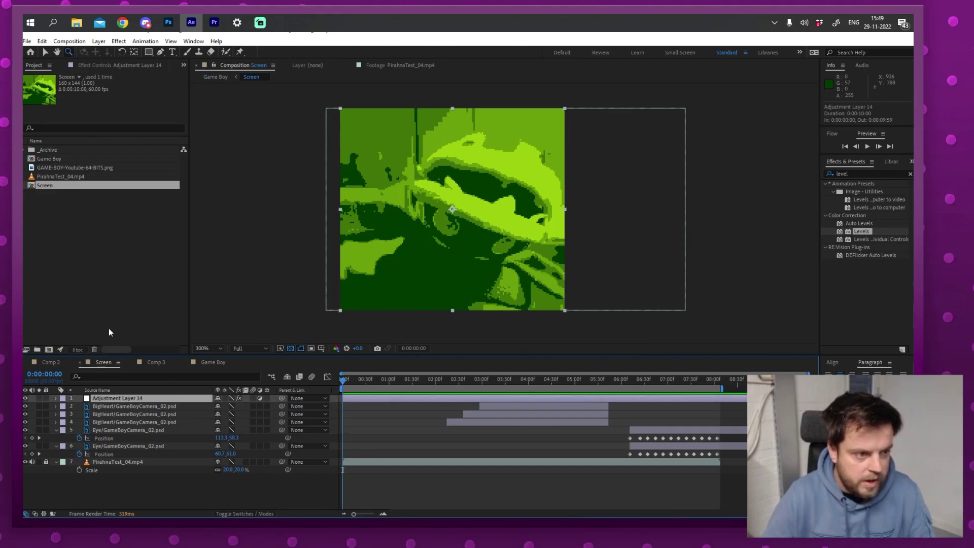
left_click(106, 65)
scroll(185, 234, "down", 4)
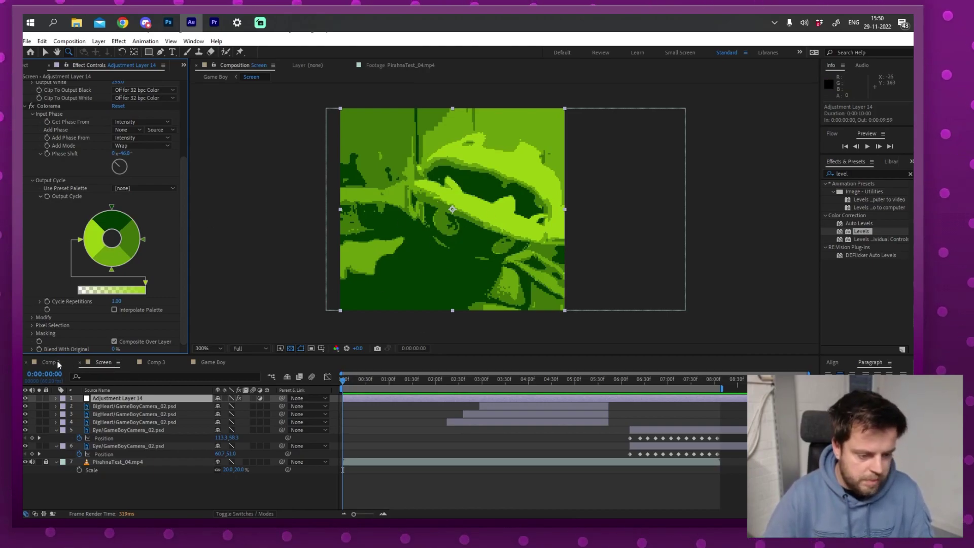
left_click(211, 362)
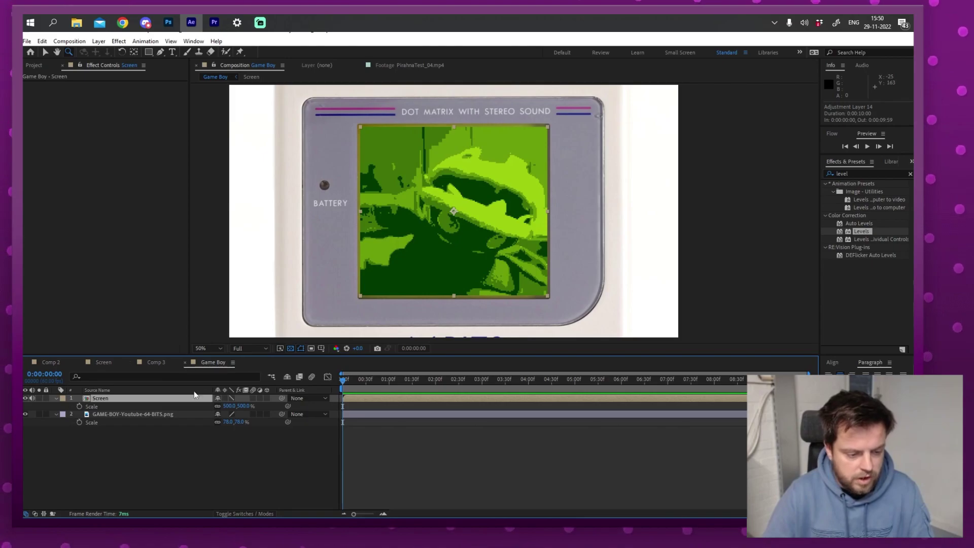
Step: Find the Change to Color effect and apply it to the Screen layer
left_click_drag(856, 174, 814, 172)
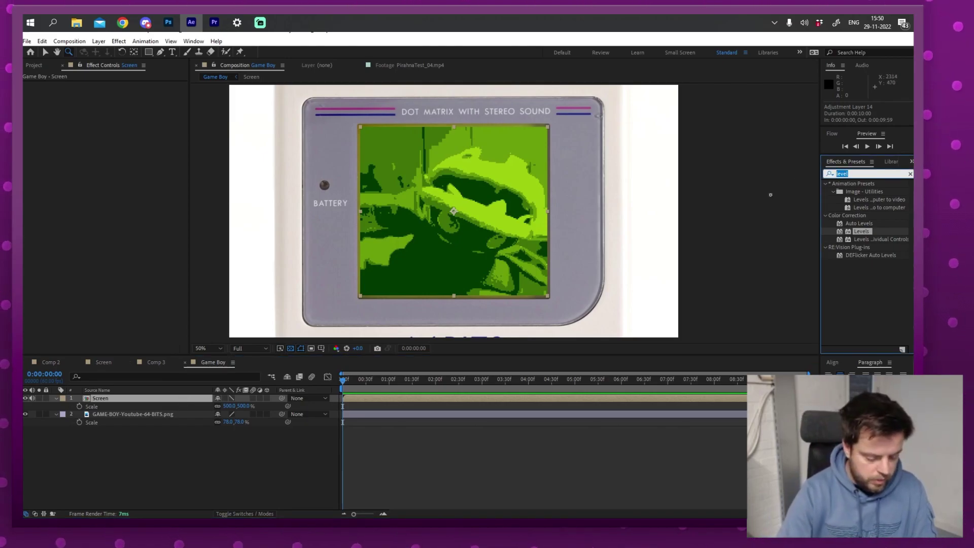
type("change t")
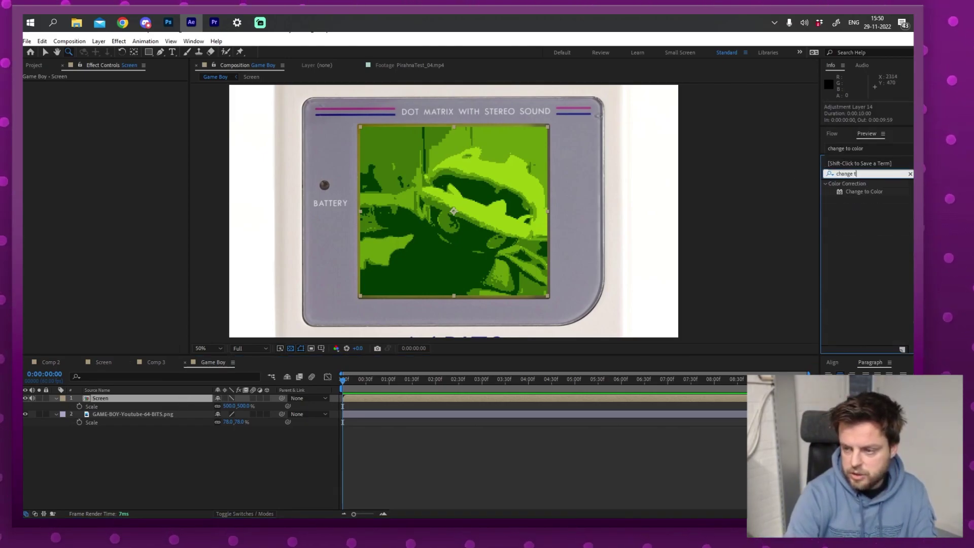
type("o colo")
left_click_drag(864, 192, 118, 401)
Step: Sample the brightest green as the effect's From color and set Change to Hue, Lightness & Saturation
key("period")
key("period")
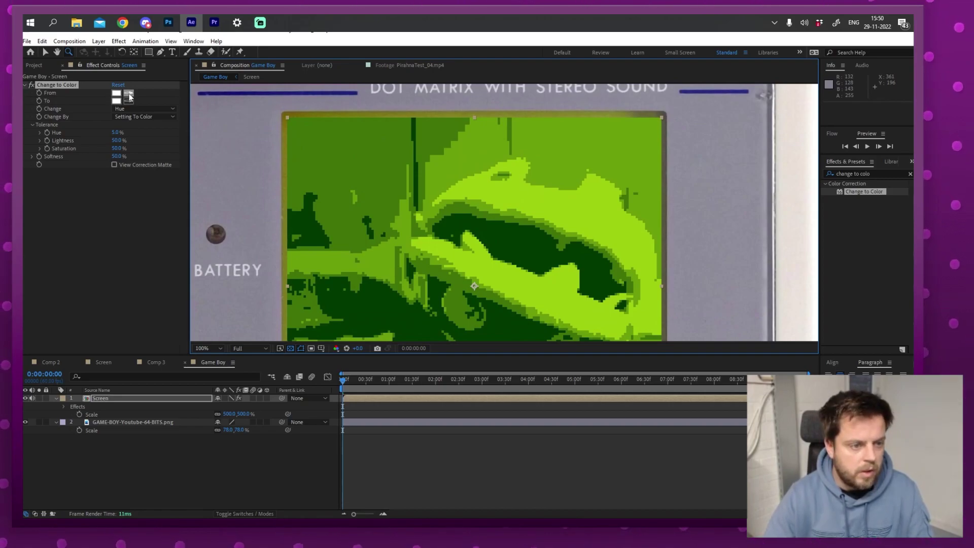
left_click(129, 95)
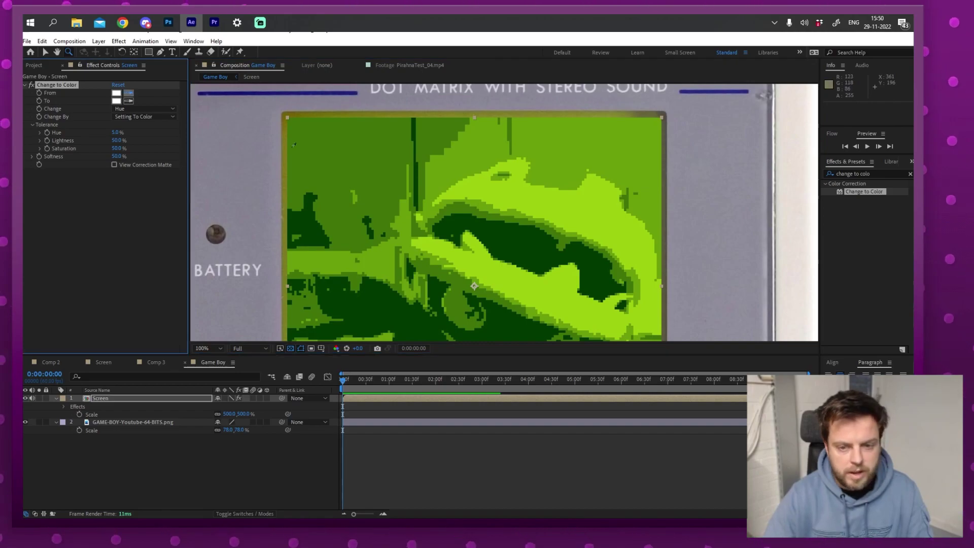
left_click(487, 186)
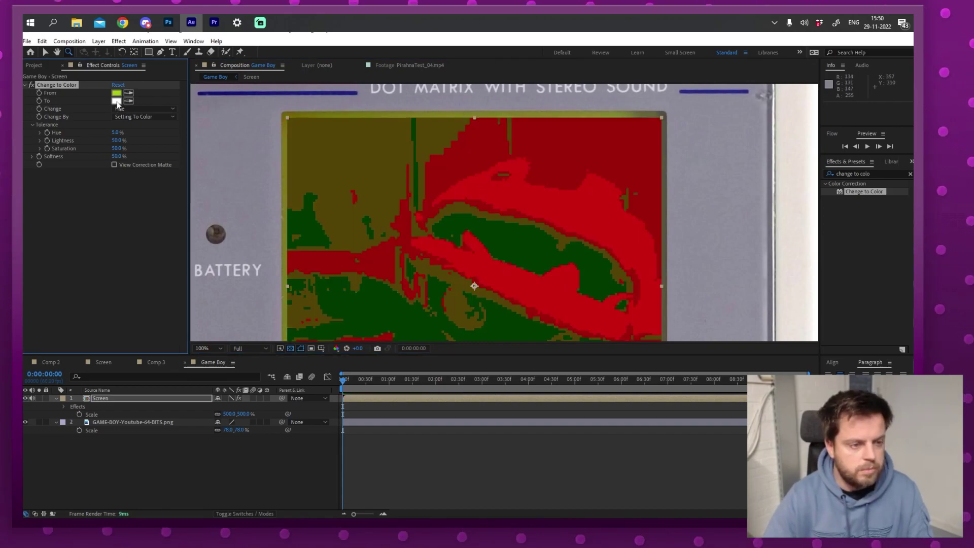
left_click(156, 108)
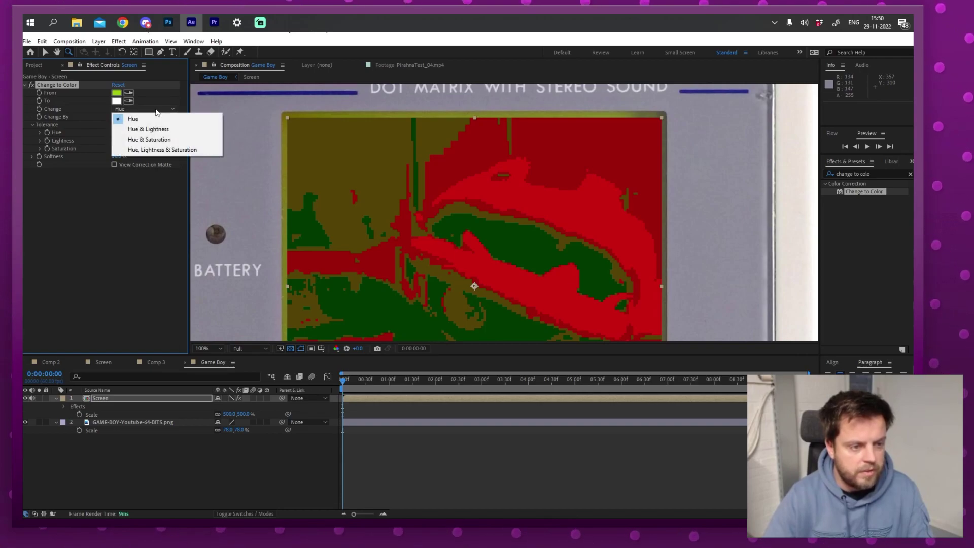
left_click(178, 150)
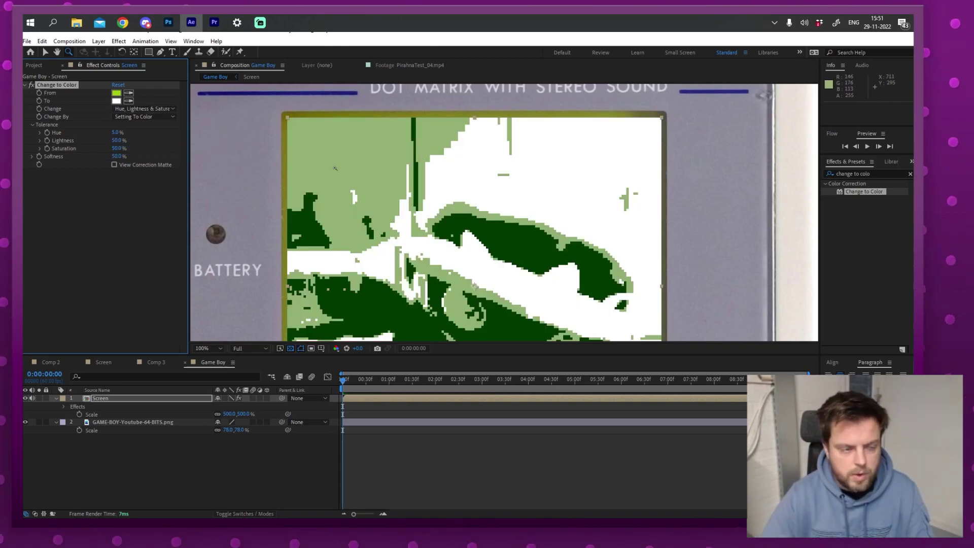
Step: Set the effect's Hue, Lightness and Saturation tolerances to 0.1% and compare the image with the effect off and on
left_click(114, 132)
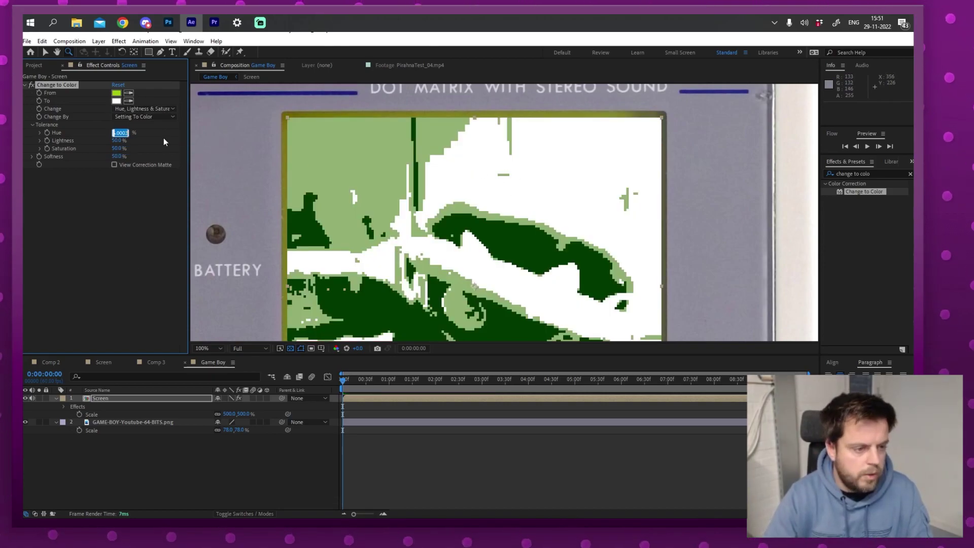
type("0.1")
key("Tab")
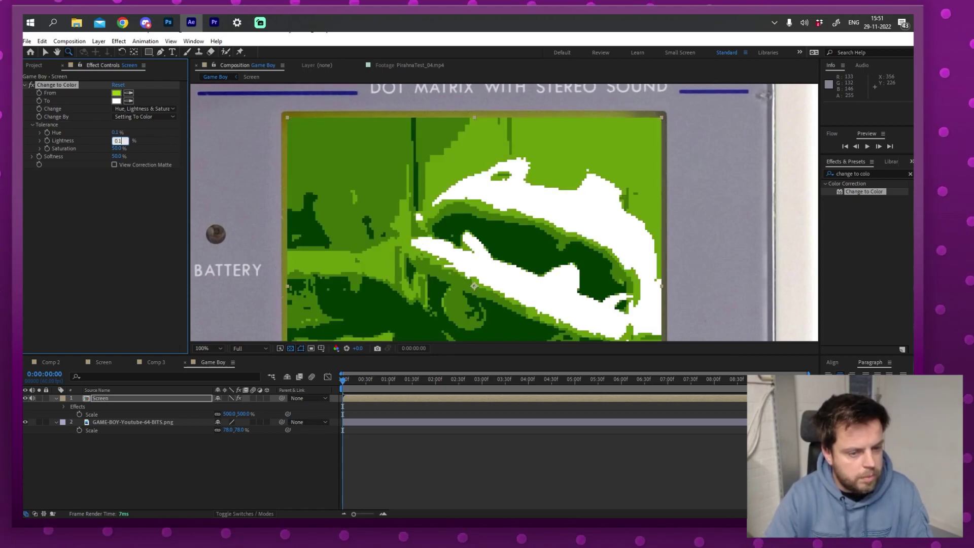
type("0.1")
key("Tab")
type("0.1")
key("Return")
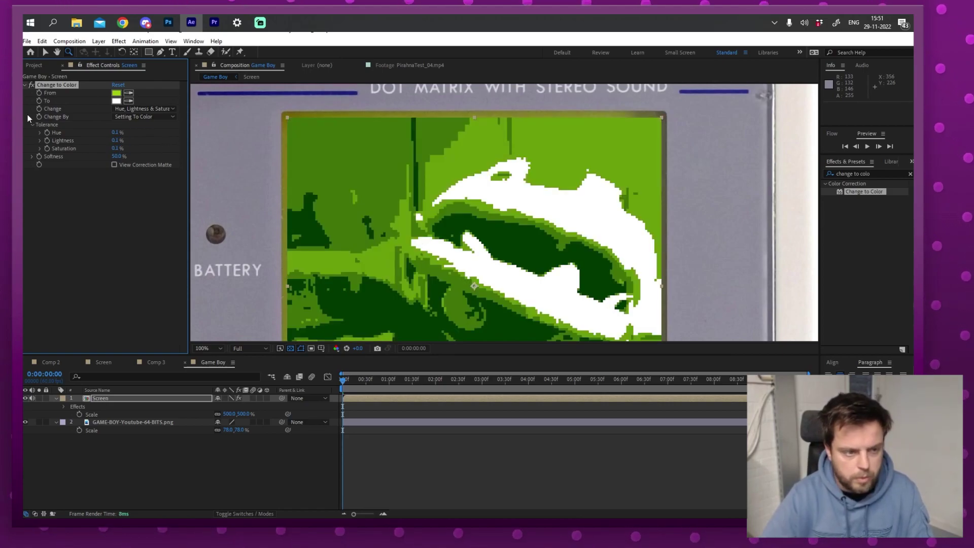
left_click(31, 84)
left_click(29, 84)
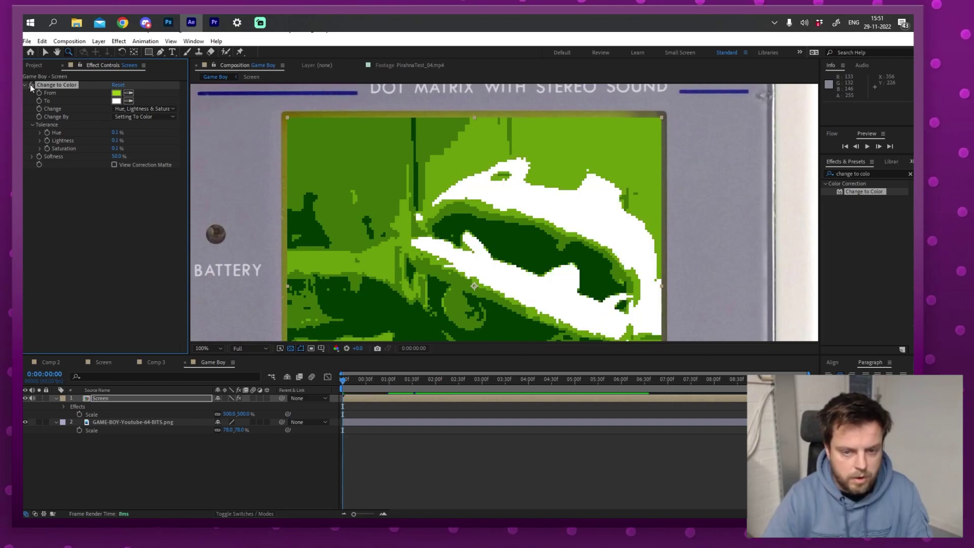
left_click(30, 84)
left_click(31, 84)
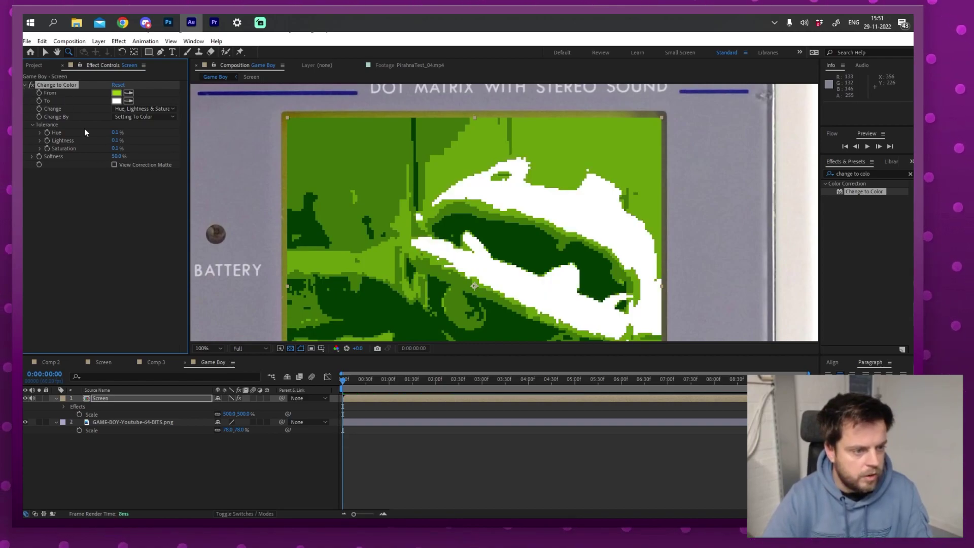
Step: Duplicate the Change to Color effect and map the second-brightest green to light grey A8A8A8
key("ctrl+d")
left_click(128, 180)
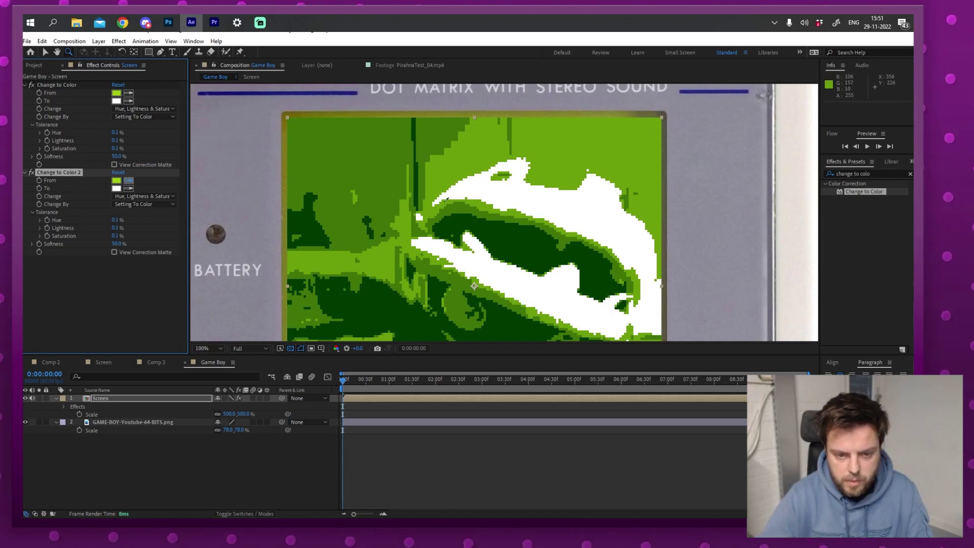
left_click(393, 199)
left_click(116, 189)
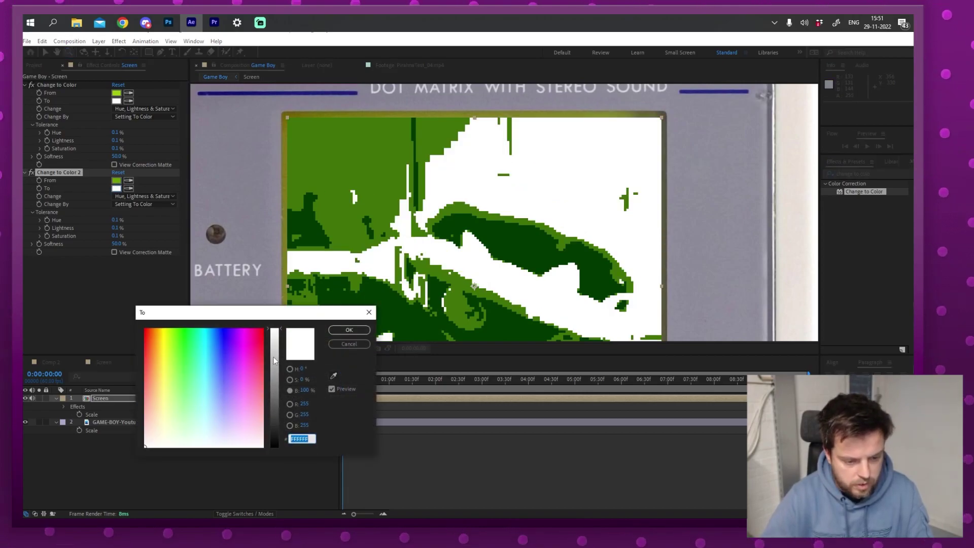
type("A9A9A9")
key("Return")
Step: Duplicate the second Change to Color effect and map the medium-dark green to a dark grey
key("ctrl+d")
left_click(128, 268)
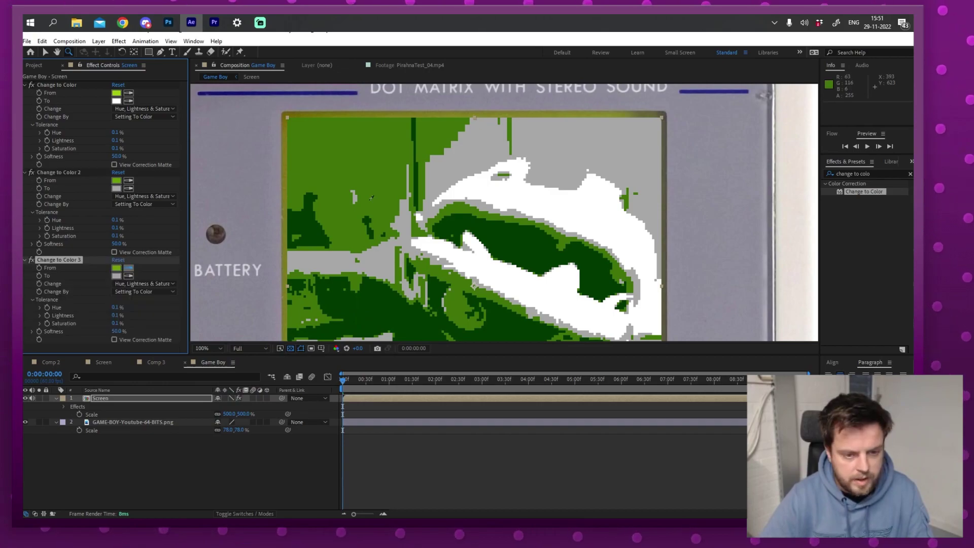
left_click(340, 230)
left_click(116, 276)
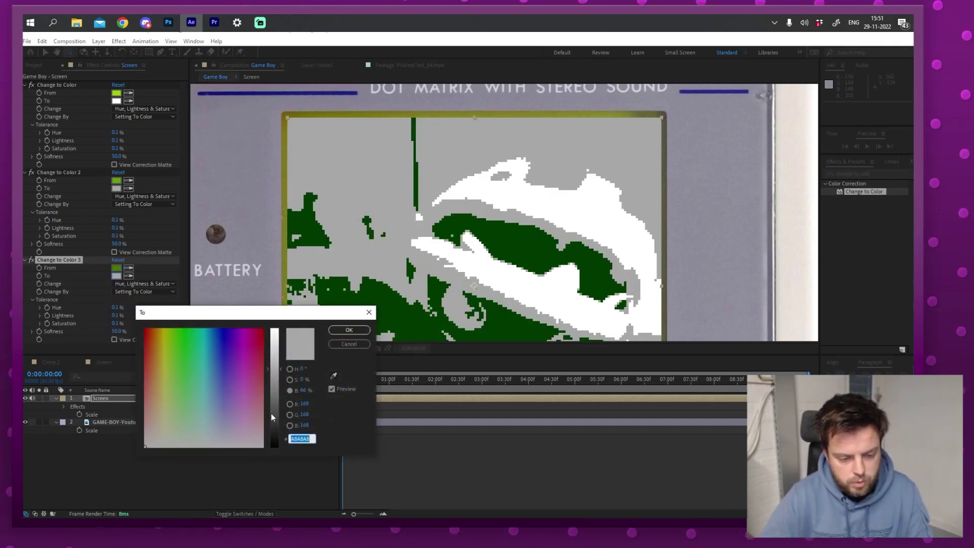
left_click(274, 410)
left_click(354, 332)
Step: Duplicate the third Change to Color effect and map the darkest green to black (000000)
key("ctrl+d")
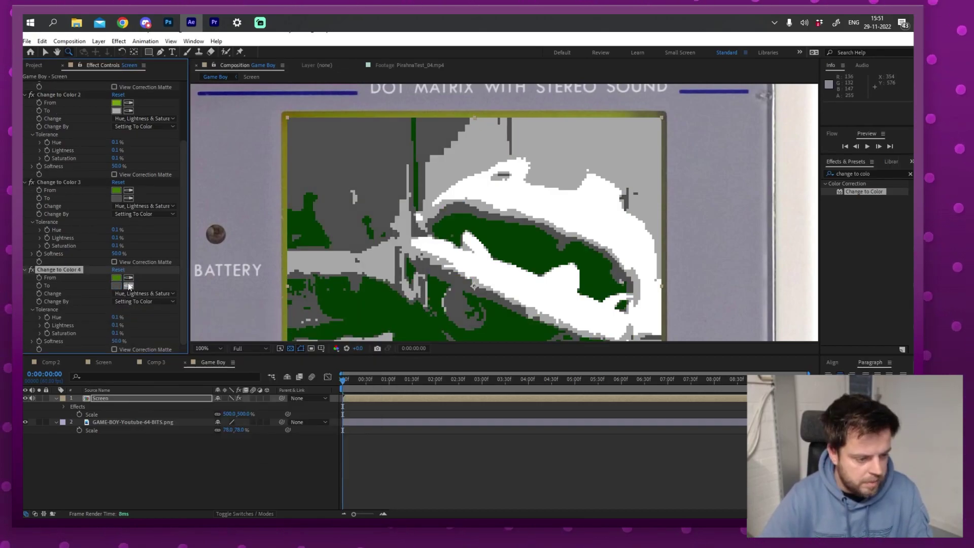
left_click(128, 278)
left_click(310, 223)
left_click(117, 285)
left_click_drag(267, 413, 267, 495)
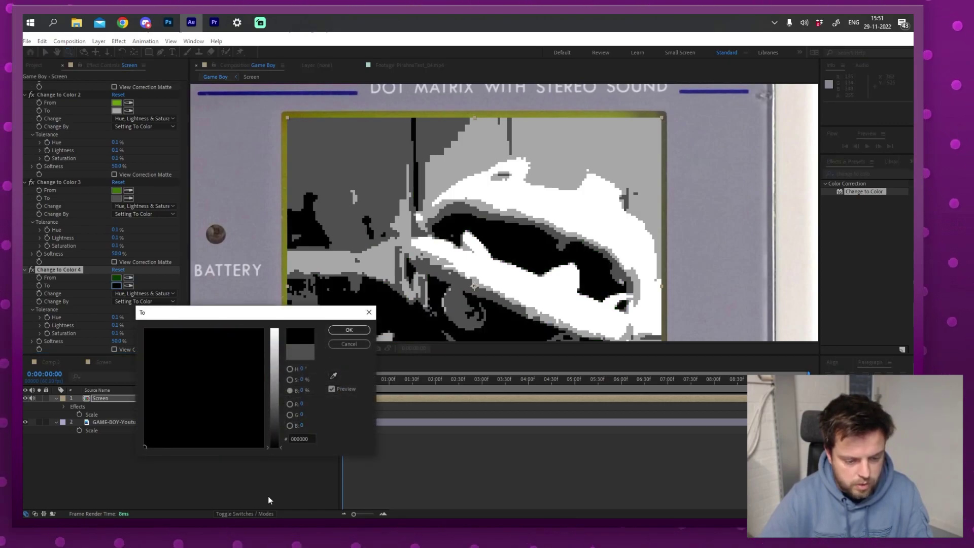
left_click(359, 330)
Step: Set the Screen layer's blending mode to Multiply over the Game Boy image
left_click_drag(373, 304, 326, 263)
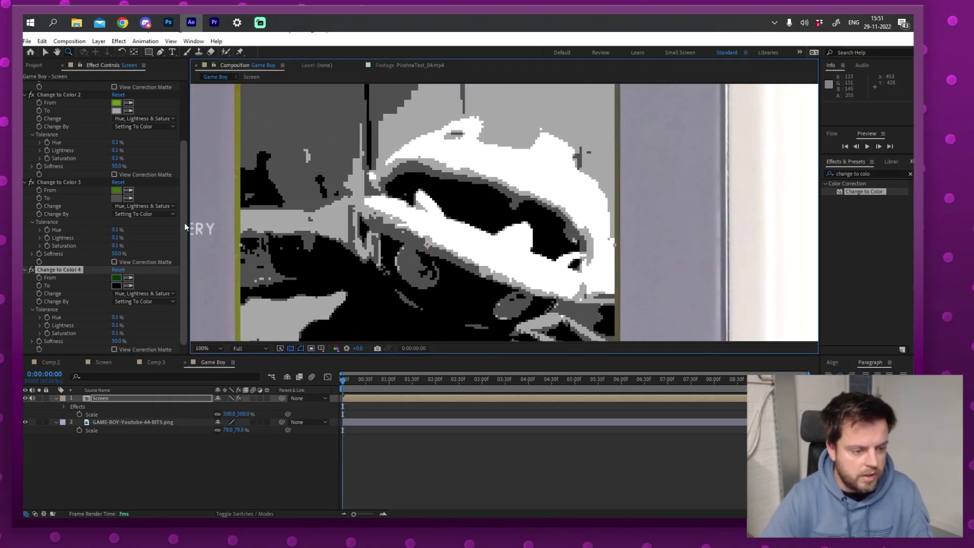
scroll(184, 224, "up", 5)
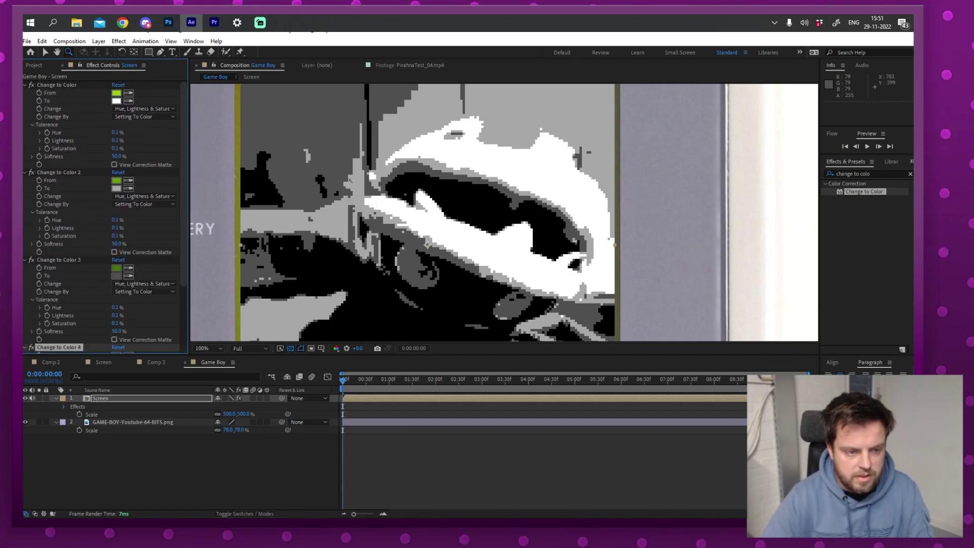
left_click(359, 184, "alt")
left_click_drag(361, 185, 261, 164)
key("u")
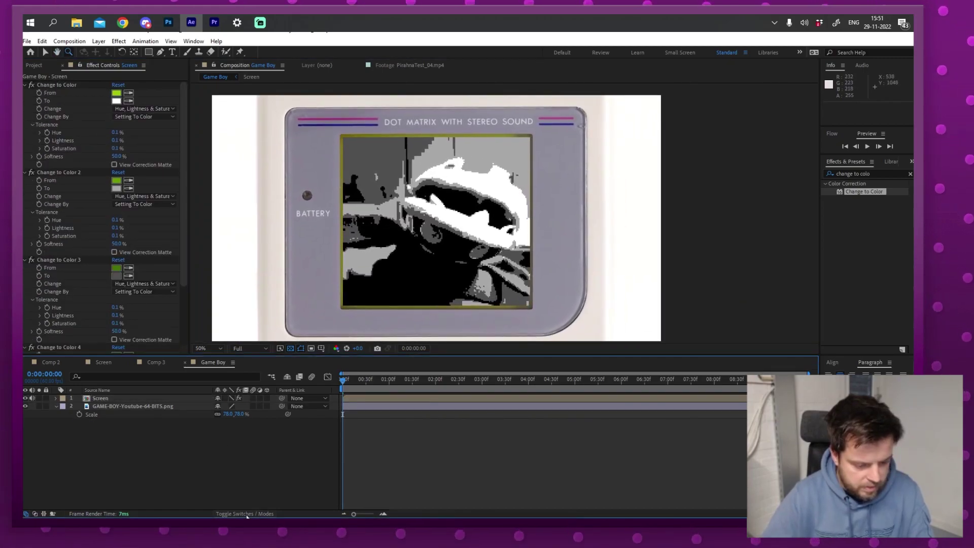
left_click(247, 514)
left_click(228, 398)
left_click(234, 177)
Step: Examine how the multiplied pixels blend with the Game Boy display's texture and edge shading
scroll(476, 229, "up", 2)
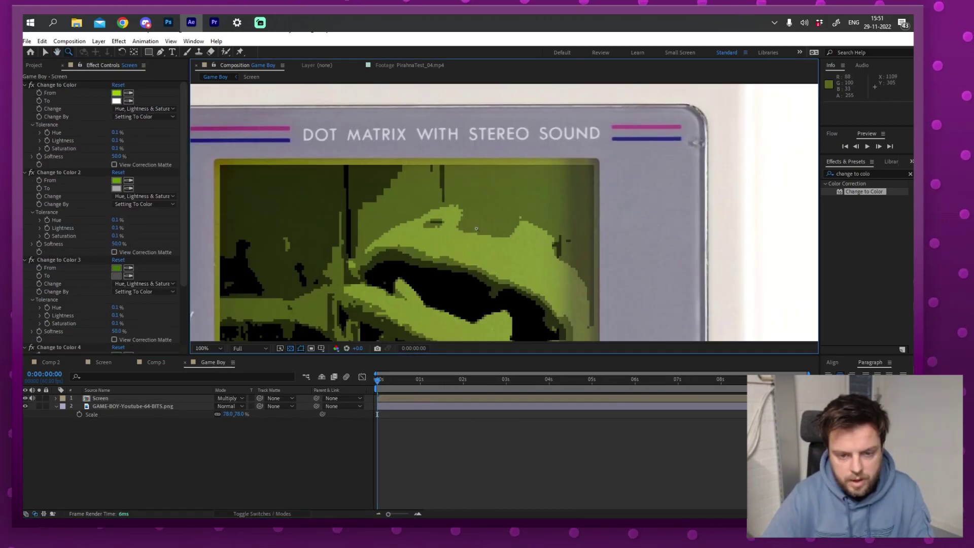
left_click_drag(467, 284, 437, 263)
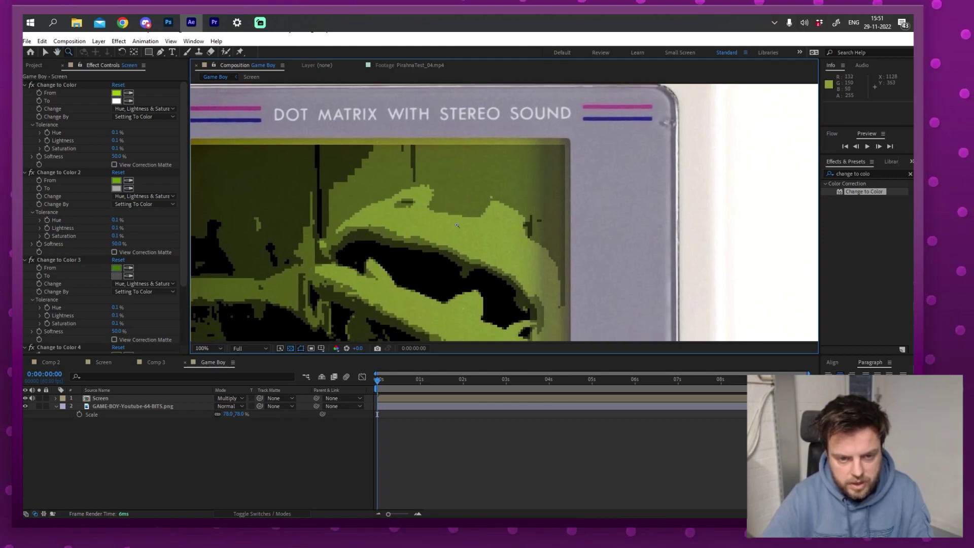
left_click(429, 242)
left_click_drag(391, 210, 386, 238)
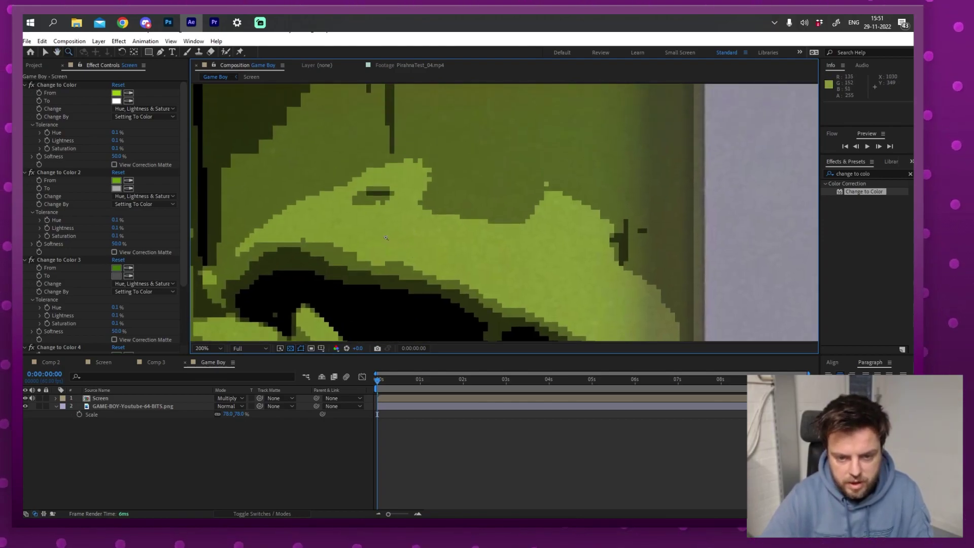
left_click_drag(411, 151, 375, 292)
left_click_drag(253, 286, 528, 206)
left_click_drag(268, 210, 448, 93)
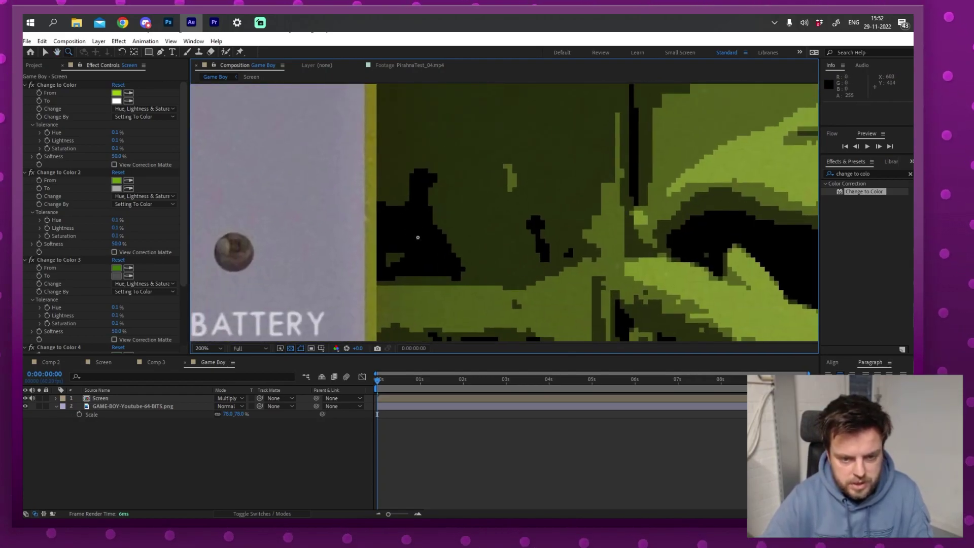
scroll(409, 226, "down", 4)
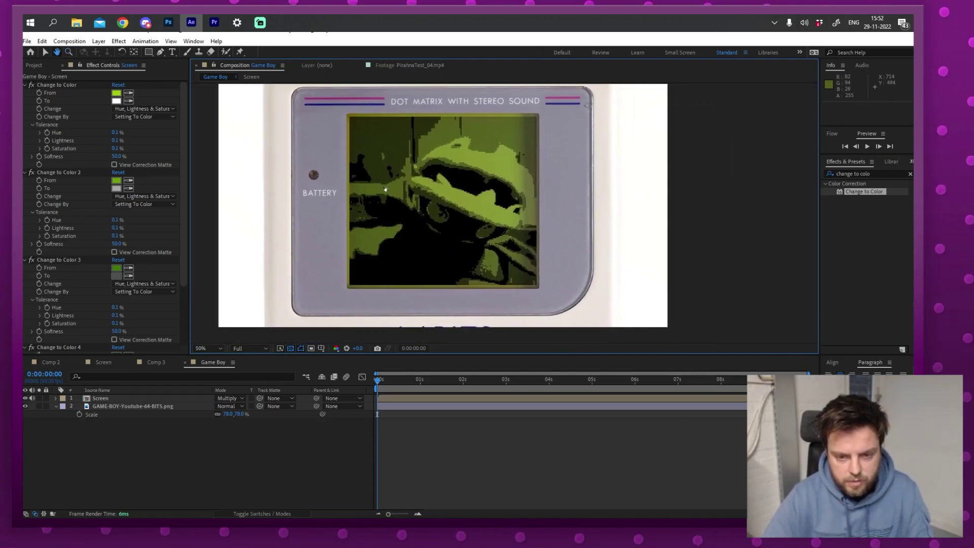
Step: Collapse the settings of the first Change to Color effect
left_click(25, 86)
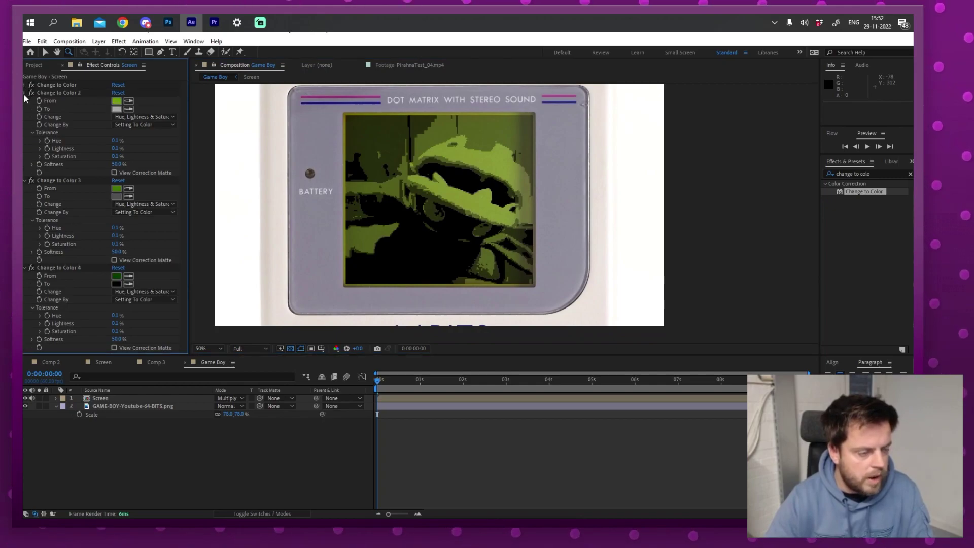
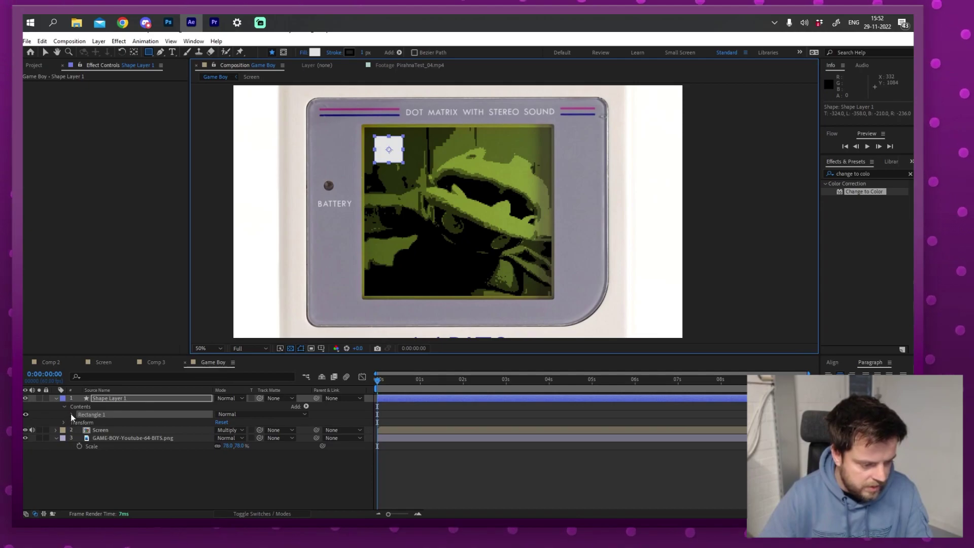
Step: Resize the rectangle path to 5 by 5 and move the square near the display's upper-left corner
left_click(72, 415)
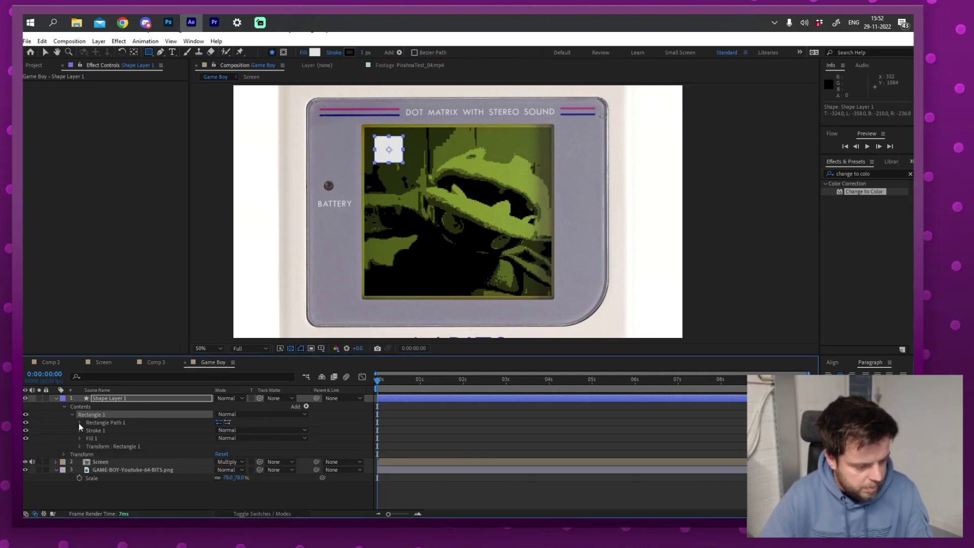
left_click(79, 423)
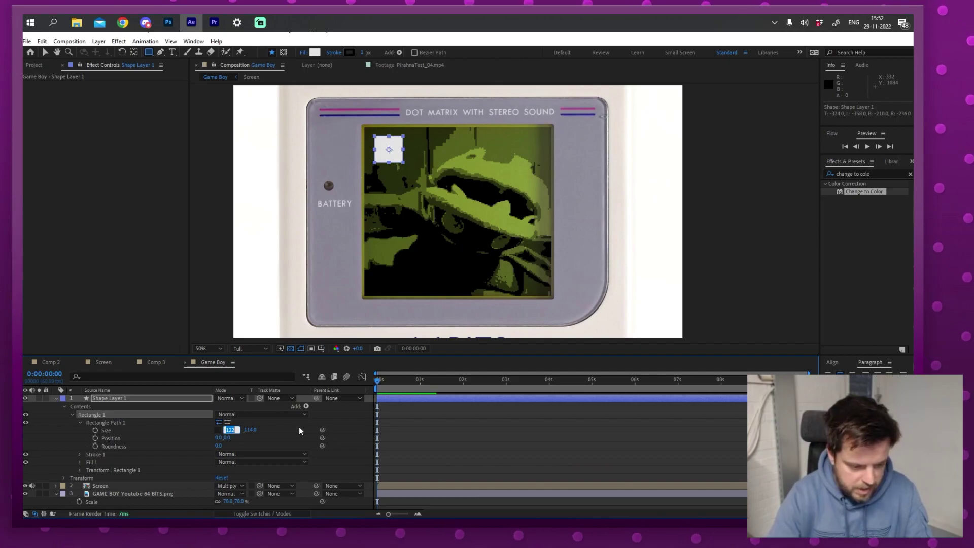
type("5")
key("Tab")
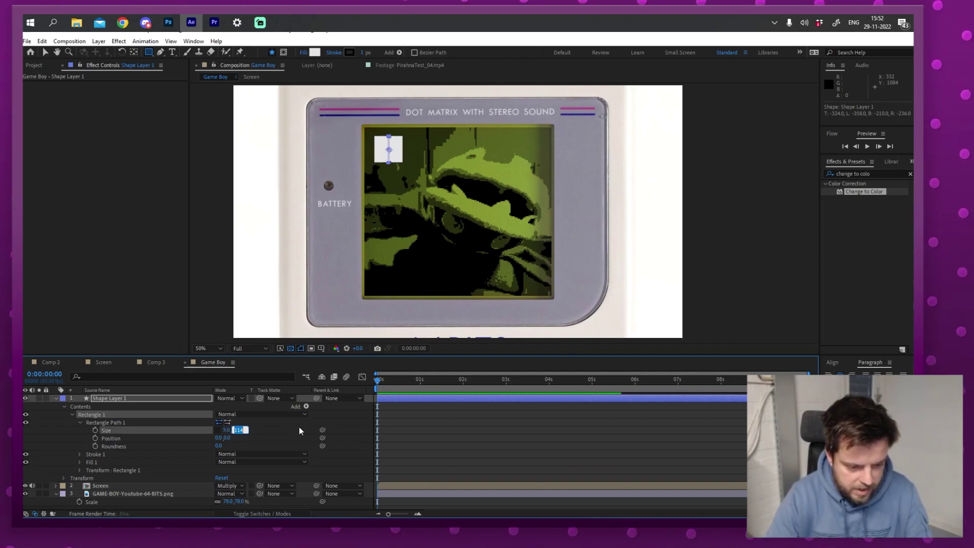
type("5")
key("Return")
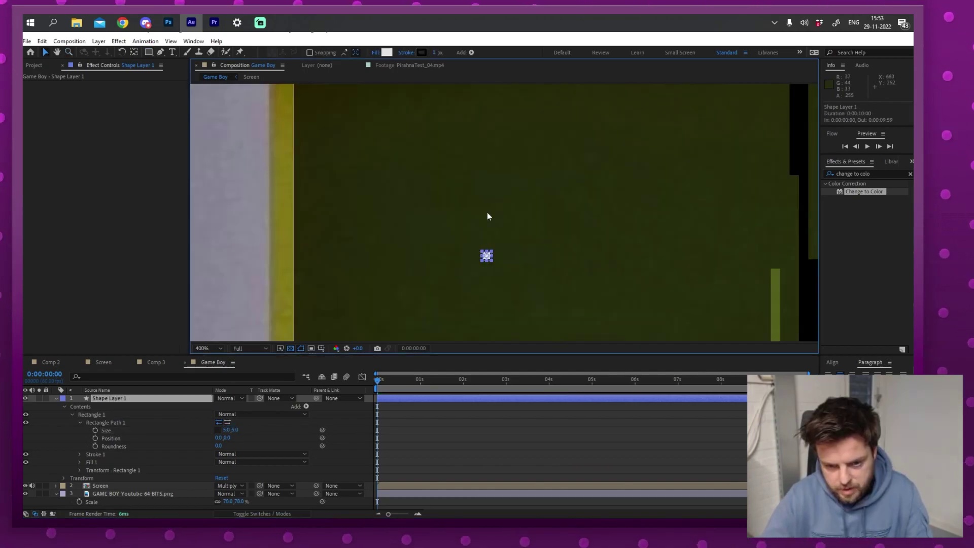
left_click_drag(488, 213, 499, 248)
left_click_drag(307, 126, 319, 141)
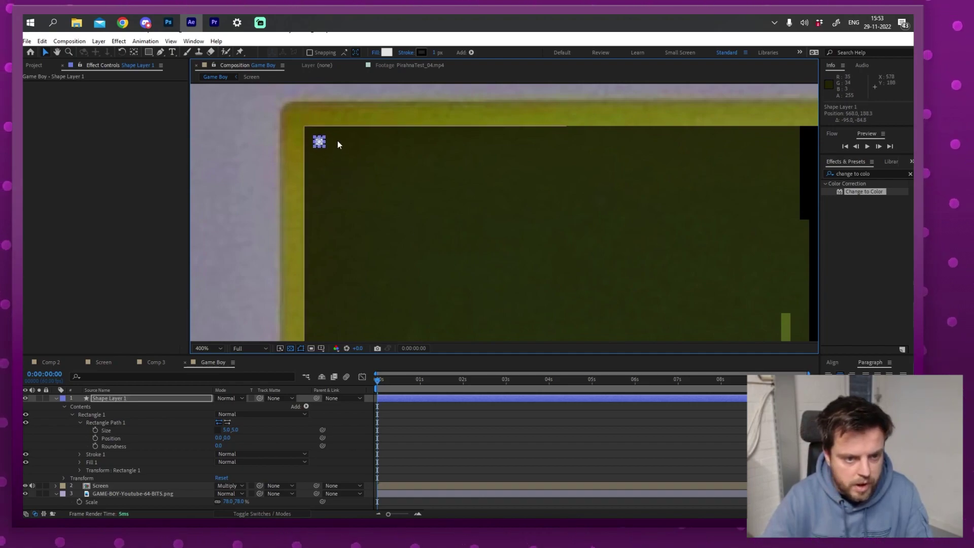
Step: Set the small square's fill color to white (FFFFFF)
left_click(386, 52)
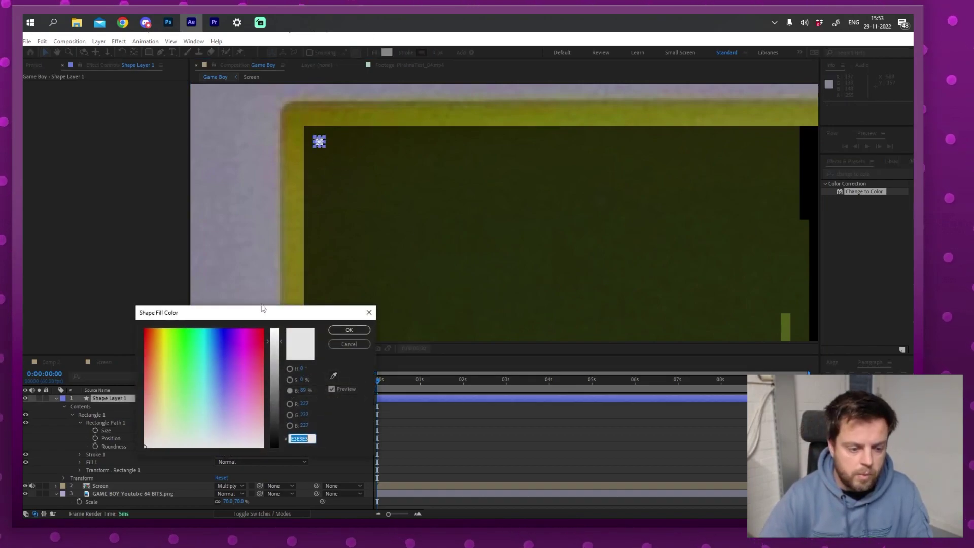
left_click_drag(280, 344, 286, 298)
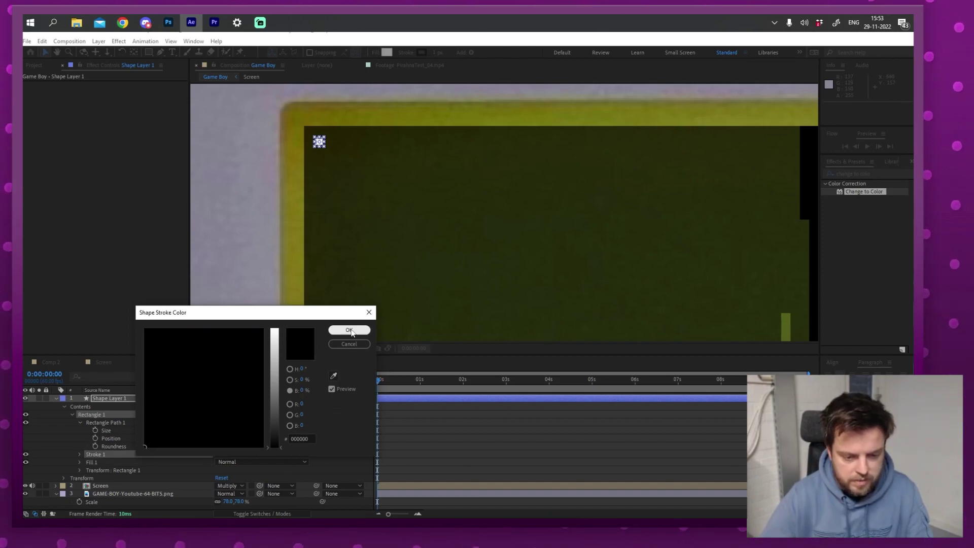
left_click(350, 330)
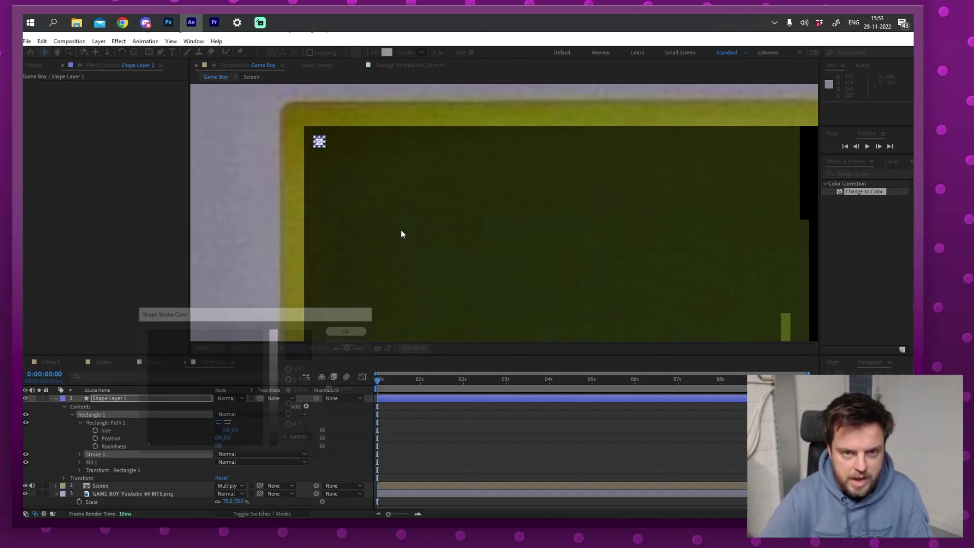
Step: Align the white square with the upper-left corner of the green screen image
left_click_drag(321, 146, 313, 136)
key("z")
left_click(318, 135)
left_click(507, 213)
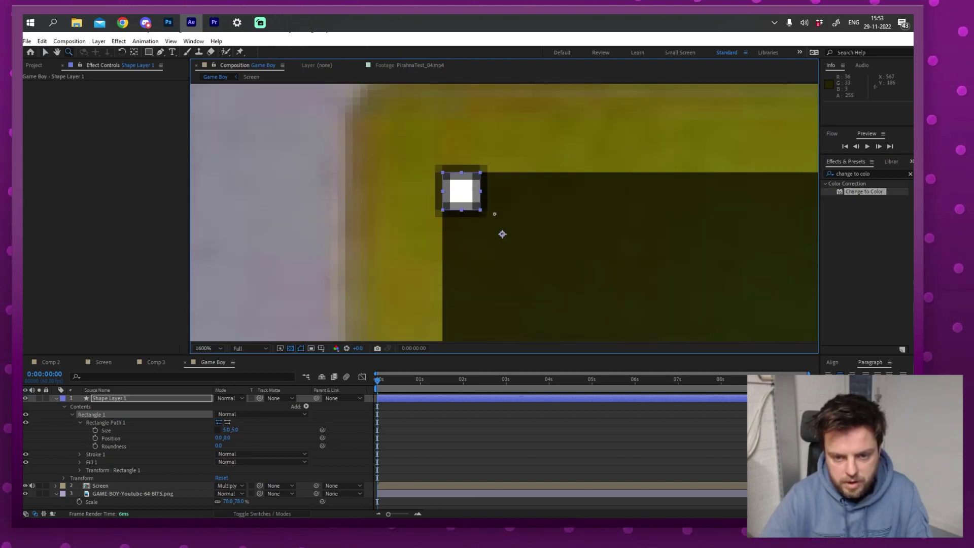
left_click(544, 213, "alt")
left_click(539, 224, "alt")
scroll(539, 241, "down", 4)
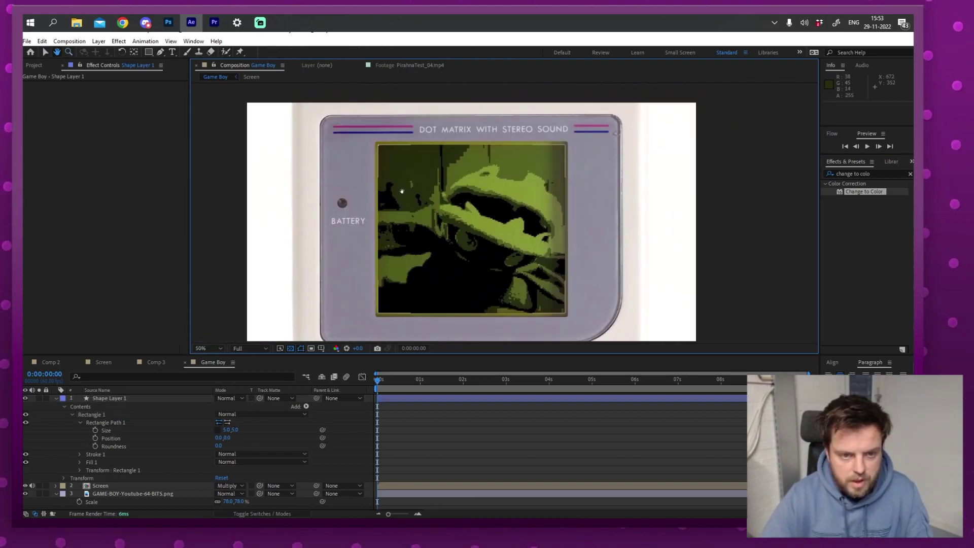
scroll(501, 223, "up", 2)
scroll(501, 223, "up", 1)
scroll(501, 223, "up", 2)
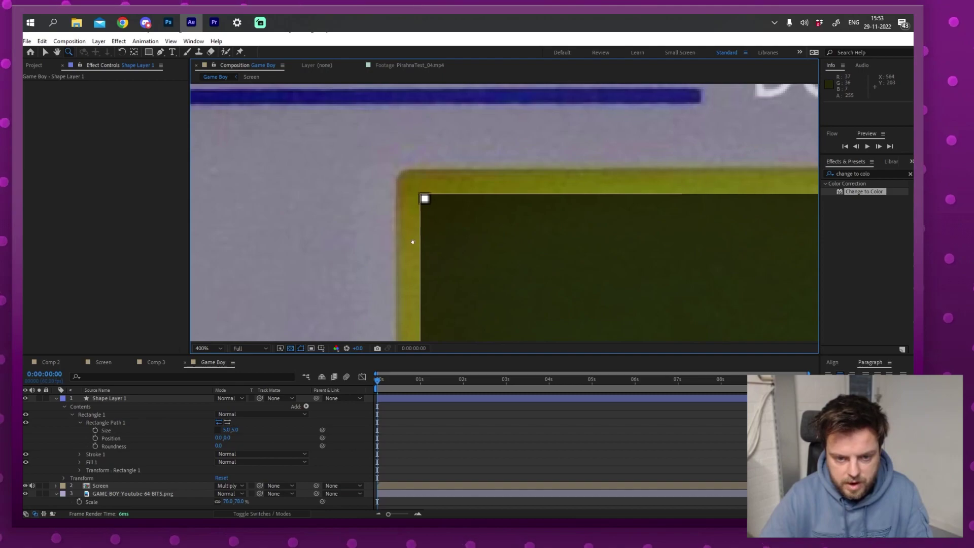
Step: Add a Repeater to the contents of the square's shape layer
left_click(128, 396)
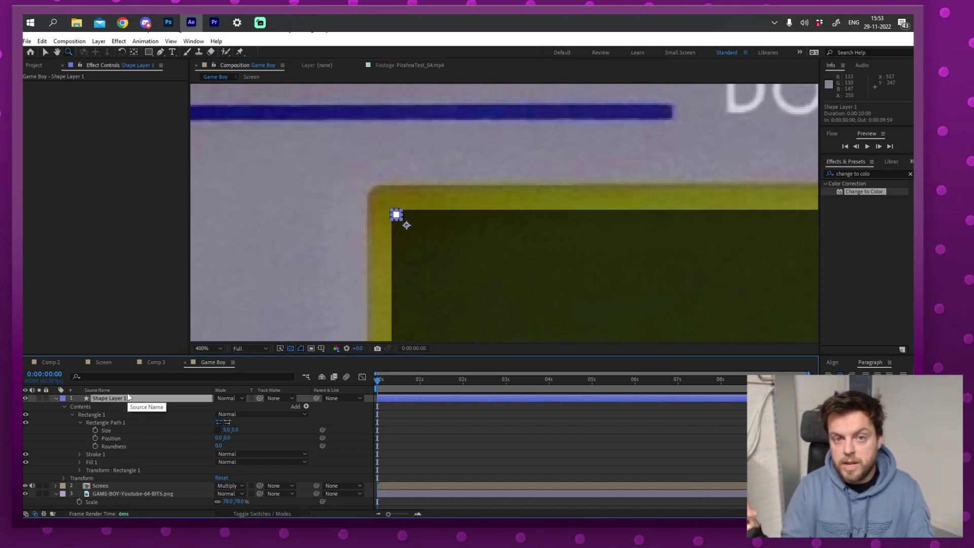
left_click(306, 407)
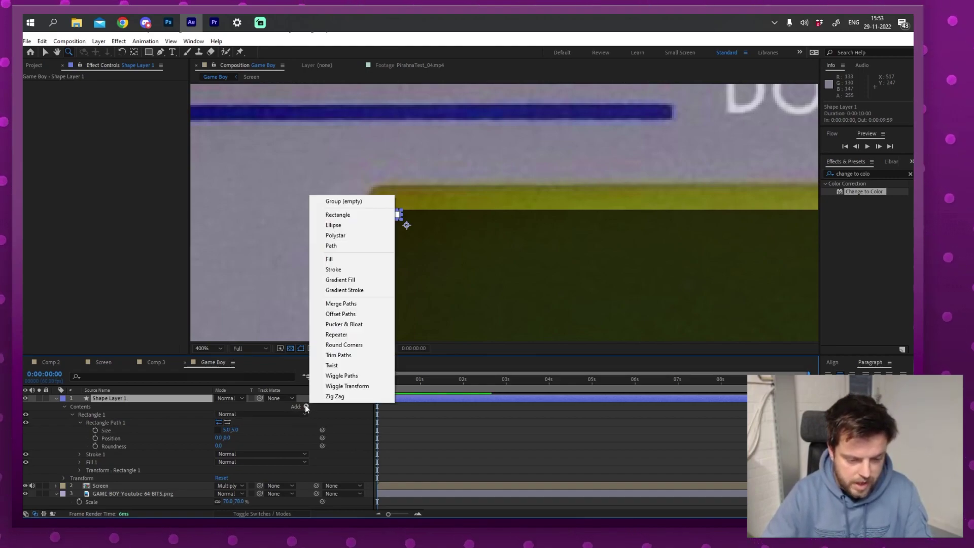
left_click(349, 338)
scroll(641, 261, "down", 1)
left_click_drag(642, 261, 487, 263)
Step: Set the repeater's transform position to 5 horizontally so the copies sit side by side
left_click(72, 477)
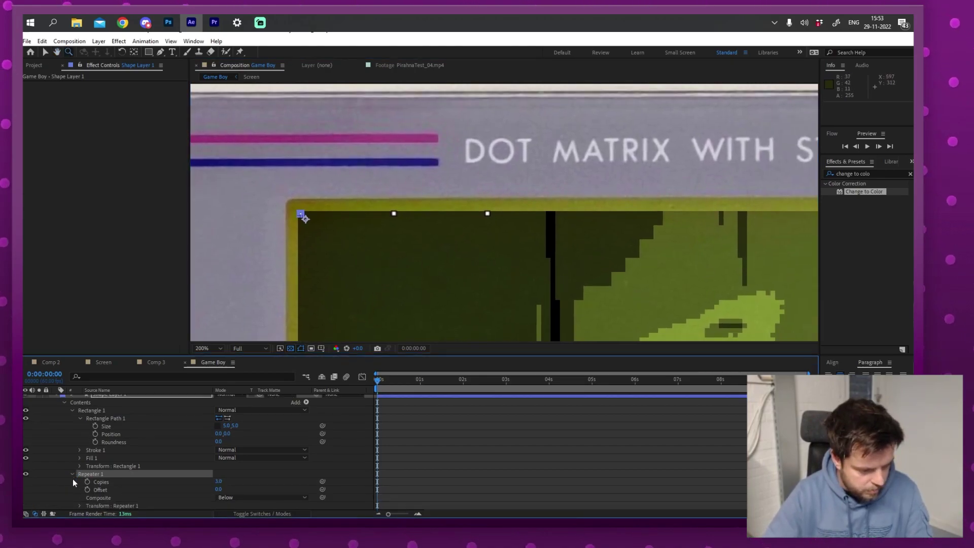
scroll(231, 443, "down", 2)
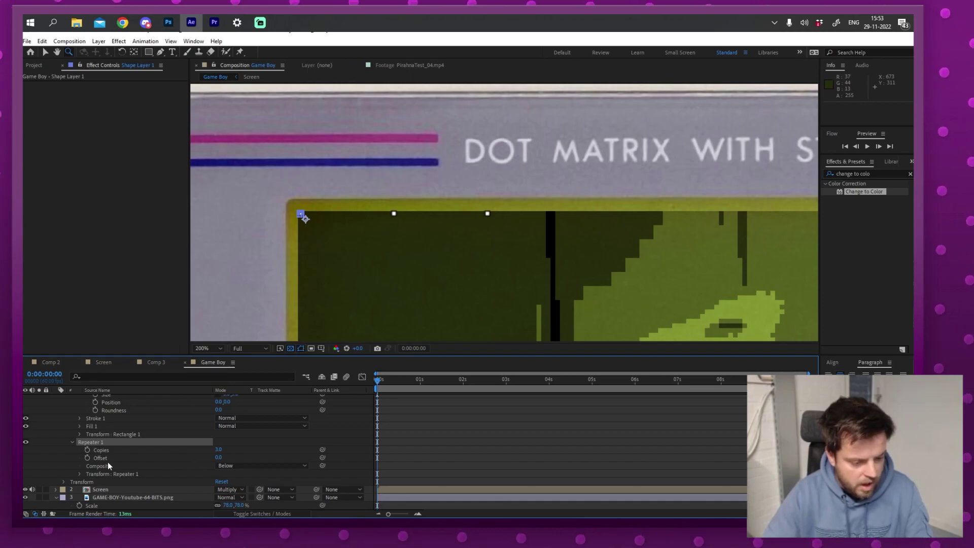
left_click(80, 474)
left_click(220, 474)
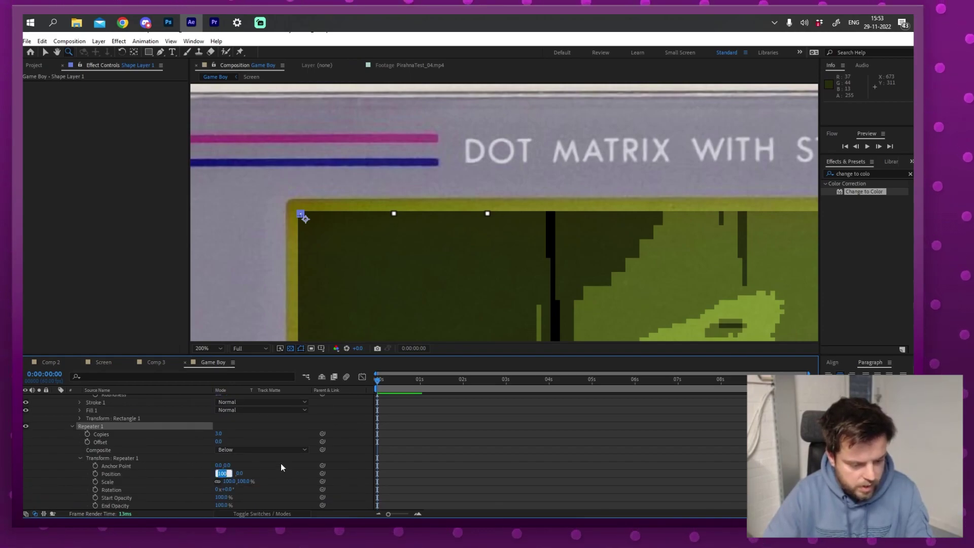
type("5")
key("Return")
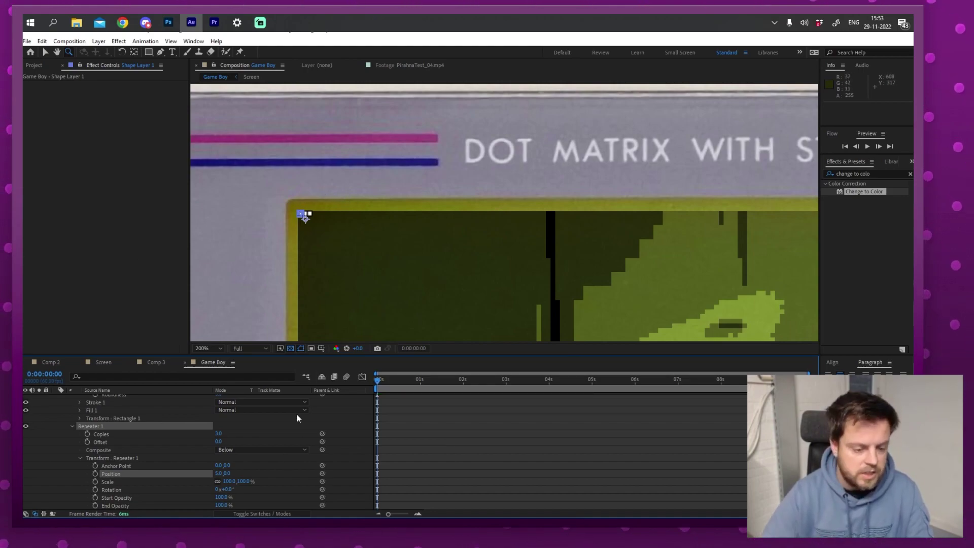
Step: Set the repeater to 160 copies to form a row of squares across the screen's width
left_click(218, 434)
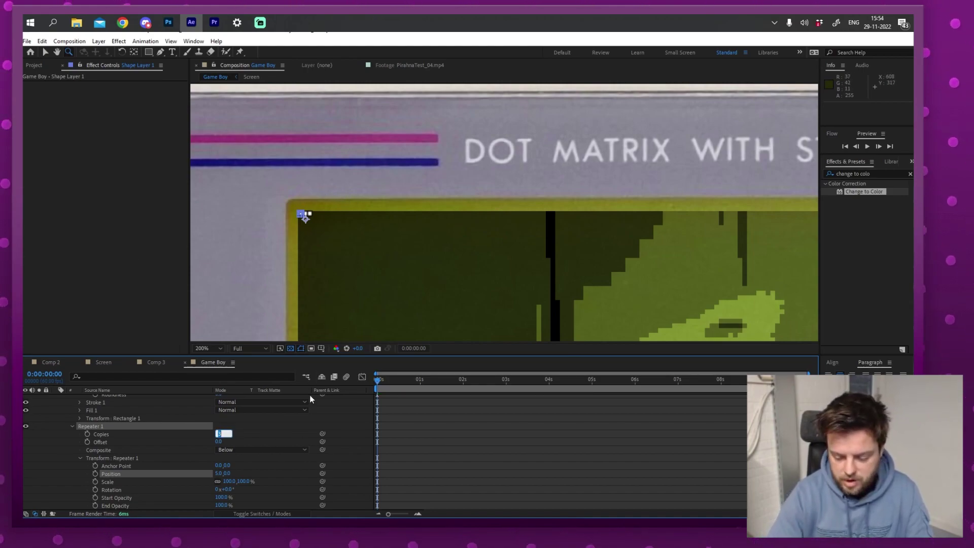
type("160")
key("Return")
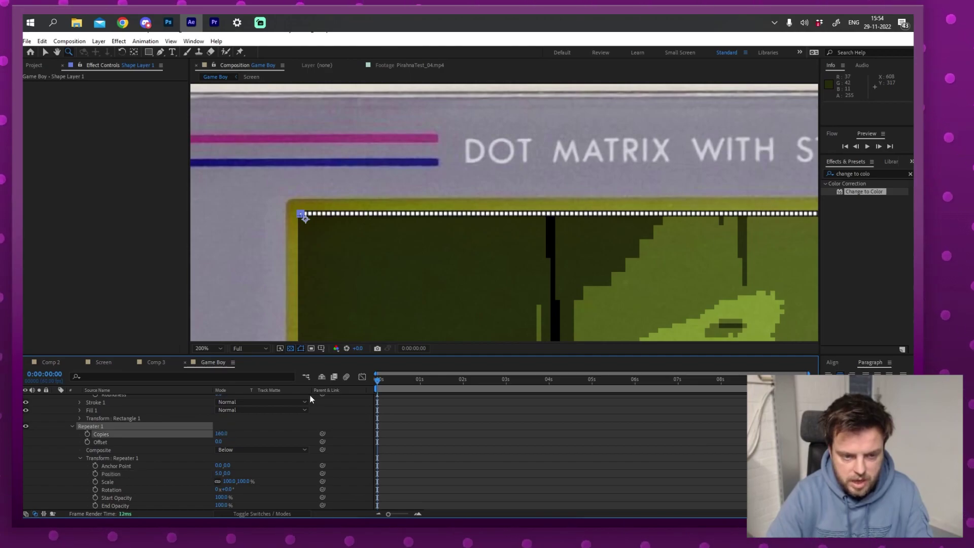
left_click_drag(720, 254, 590, 127)
left_click(588, 211, "alt")
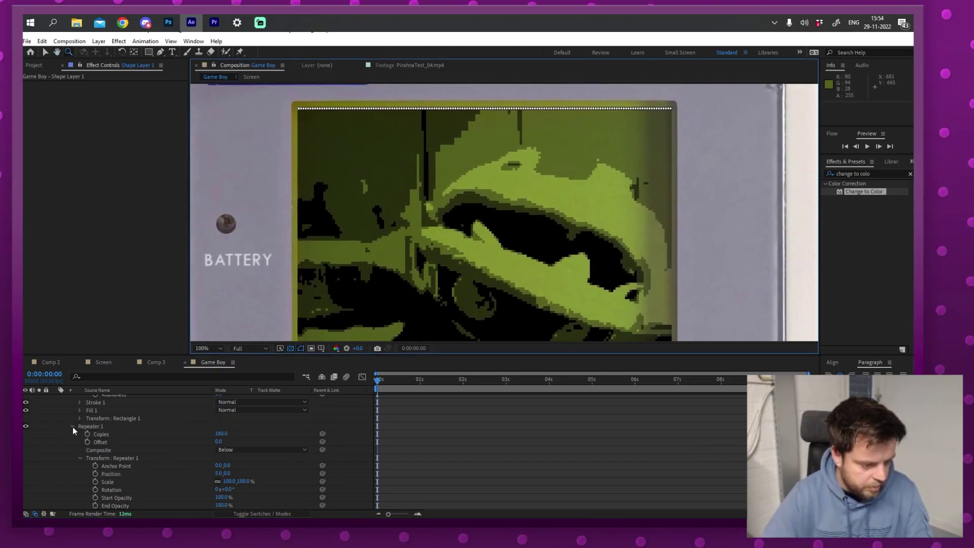
Step: Duplicate the row's repeater within the shape layer
left_click(72, 428)
left_click(72, 410)
left_click(97, 419)
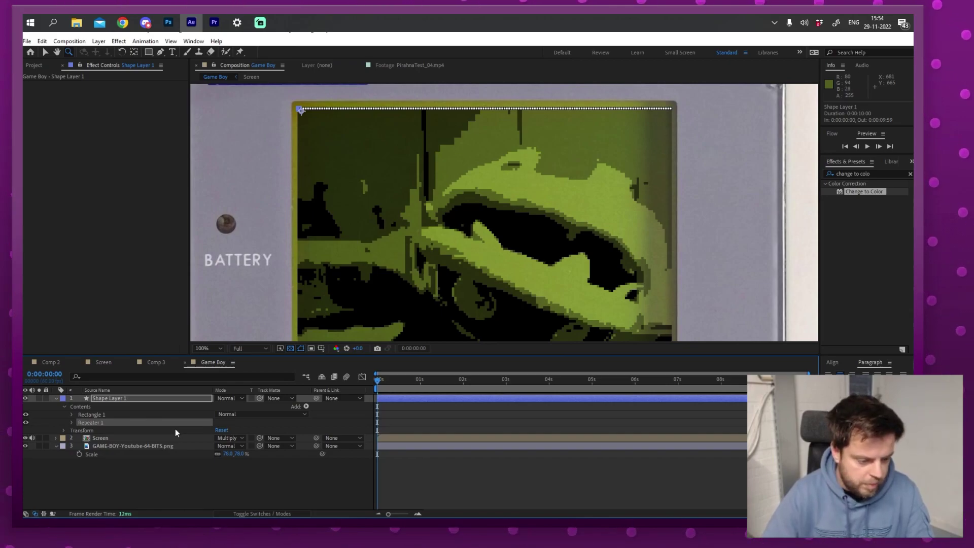
key("ctrl+d")
left_click_drag(661, 169, 372, 189)
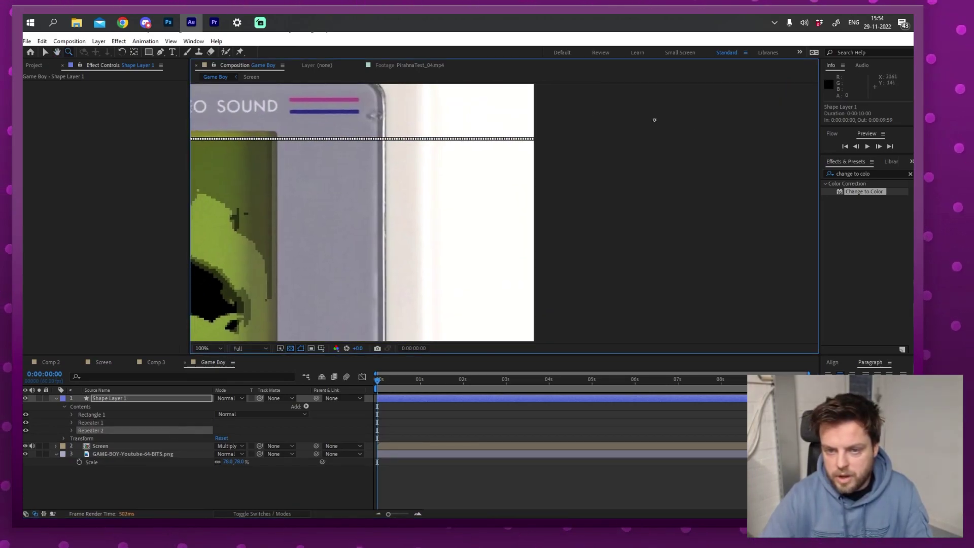
left_click_drag(245, 265, 624, 217)
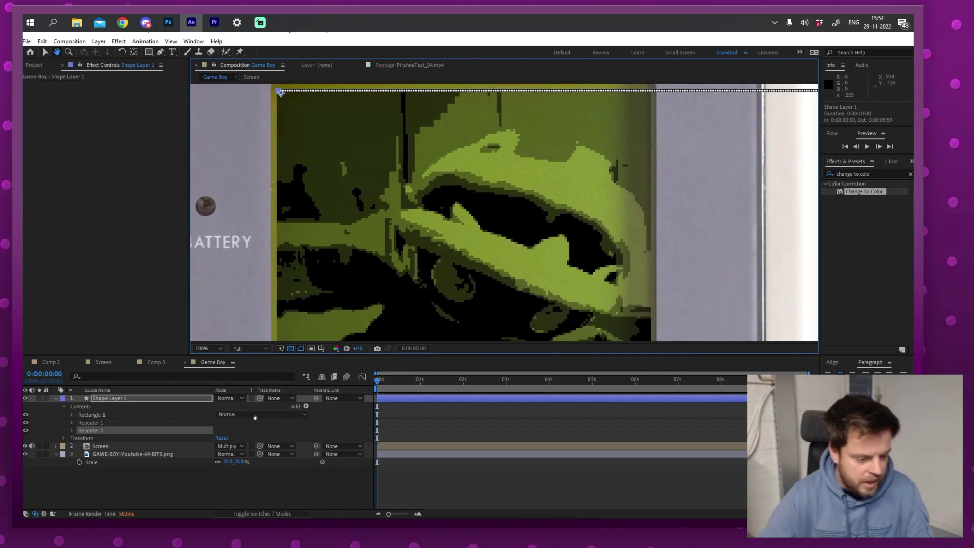
Step: Set the duplicated repeater to 144 copies with a transform position of 0, 5 to stack the rows downward
left_click(72, 431)
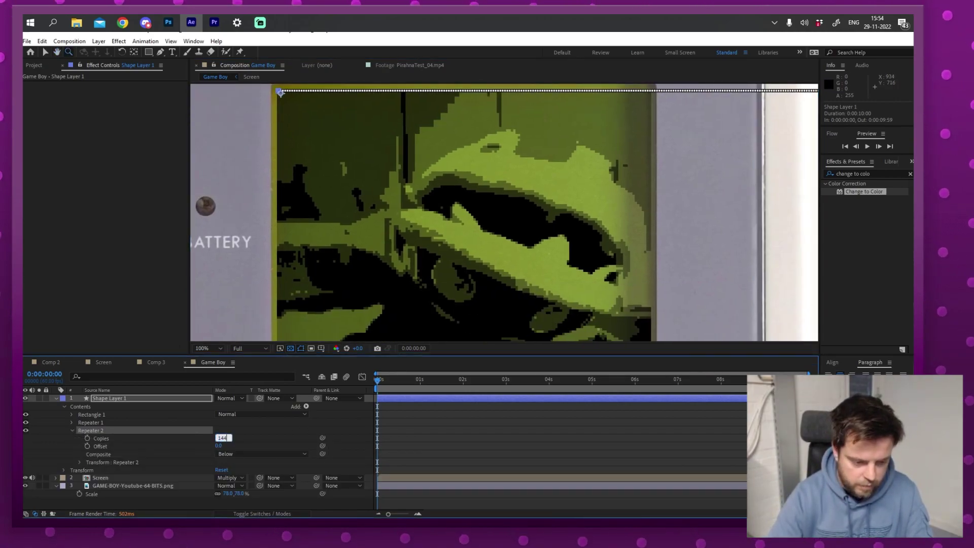
key("Return")
left_click(80, 462)
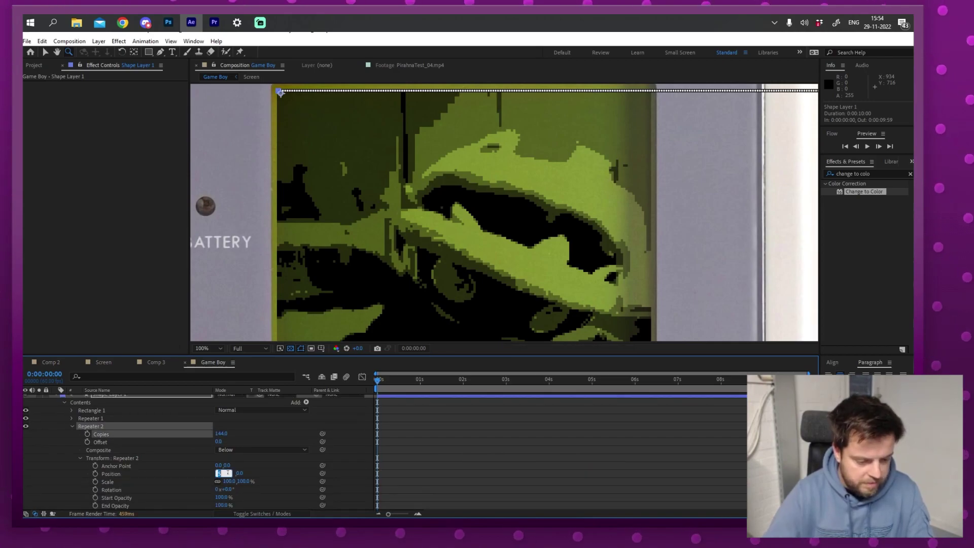
type("0")
key("Tab")
type("5")
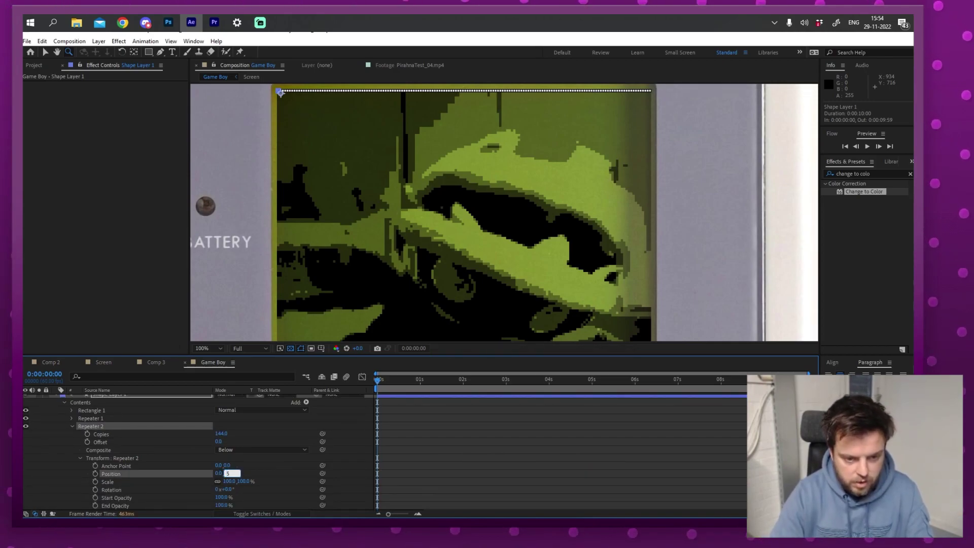
type("v")
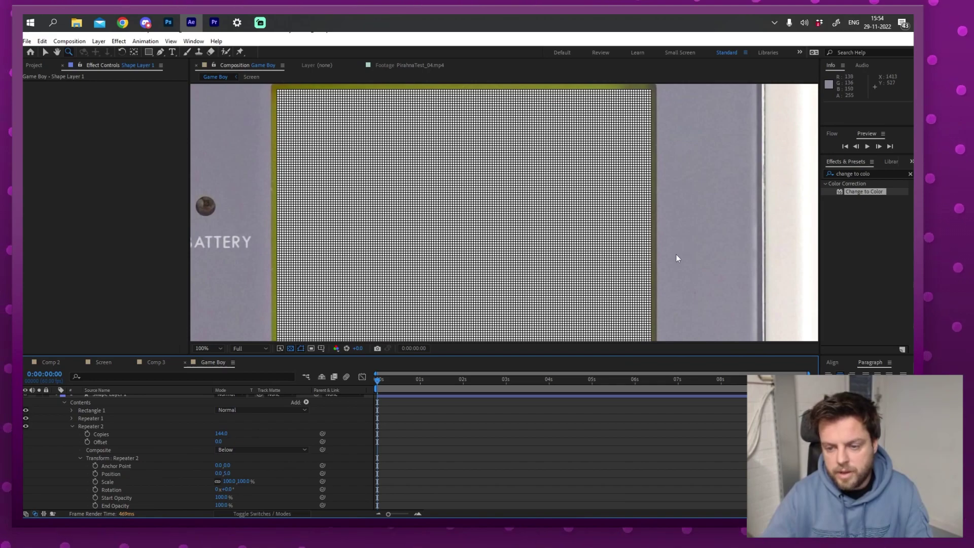
left_click(676, 254)
left_click_drag(668, 302, 671, 142)
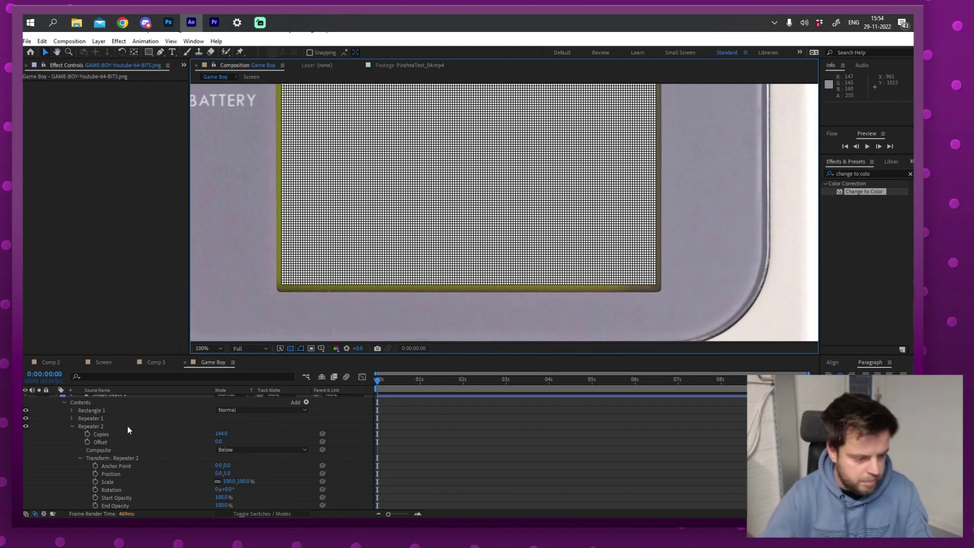
Step: Collapse the shape layer's properties and rename the layer as Pixel Grid
left_click(105, 397)
key("u")
key("Return")
type("Pix")
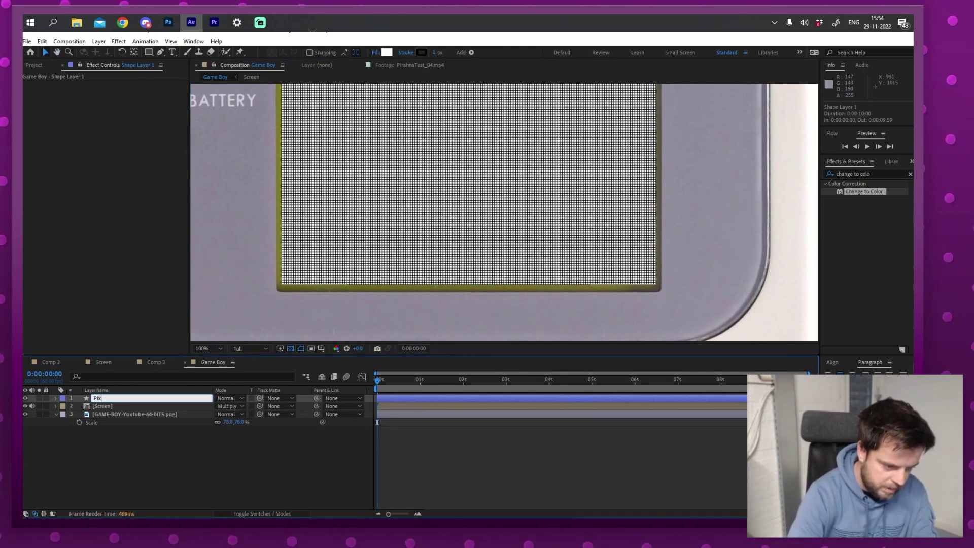
type("el Grid")
key("Return")
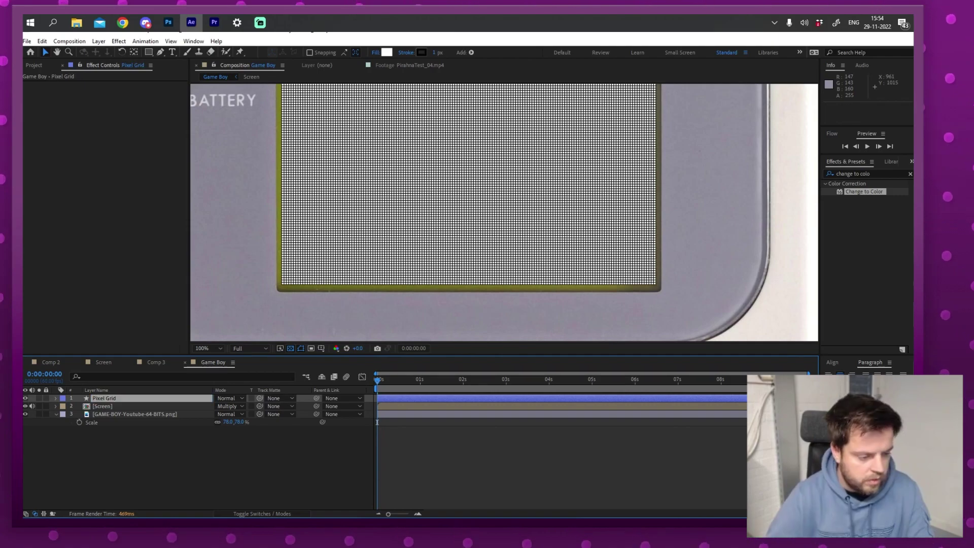
Step: Toggle the Pixel Grid layer's visibility to compare the grid with the screen image underneath
left_click(24, 398)
left_click(26, 398)
left_click_drag(381, 135, 343, 304)
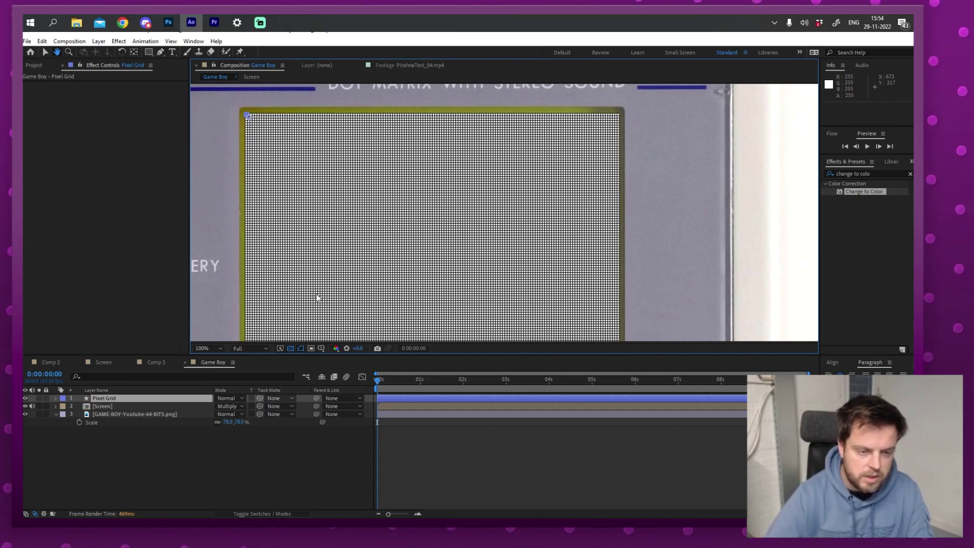
key("v")
left_click(129, 430)
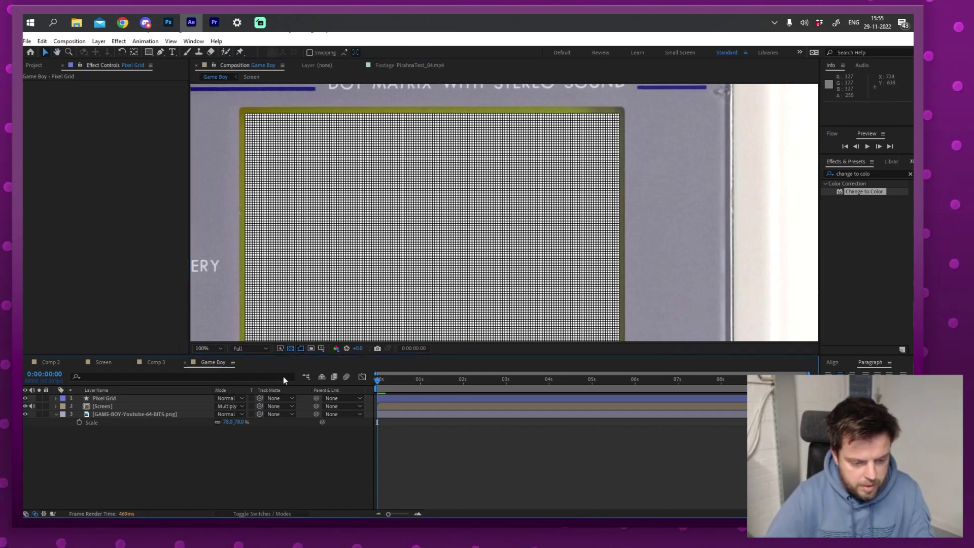
Step: Assign the Pixel Grid layer as the track matte of the Screen layer
left_click(259, 514)
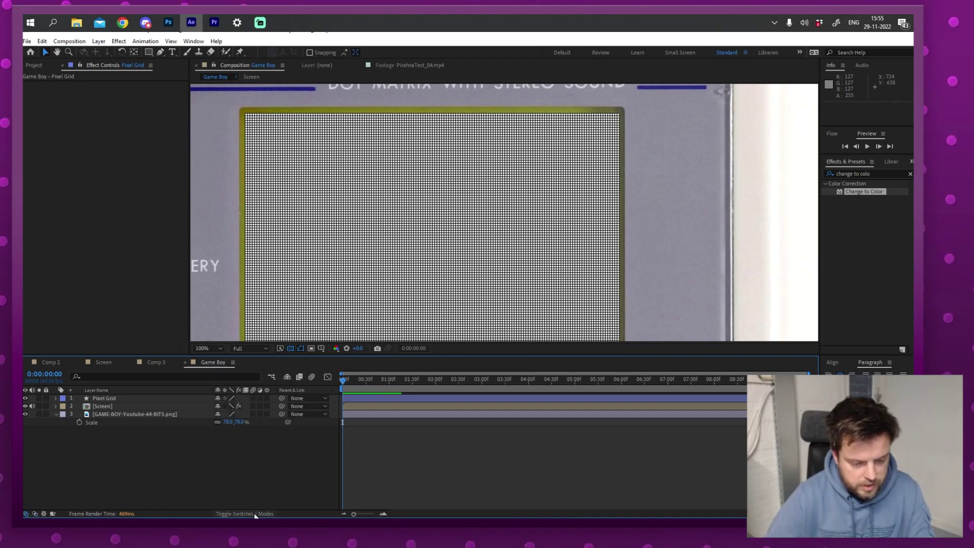
left_click(256, 514)
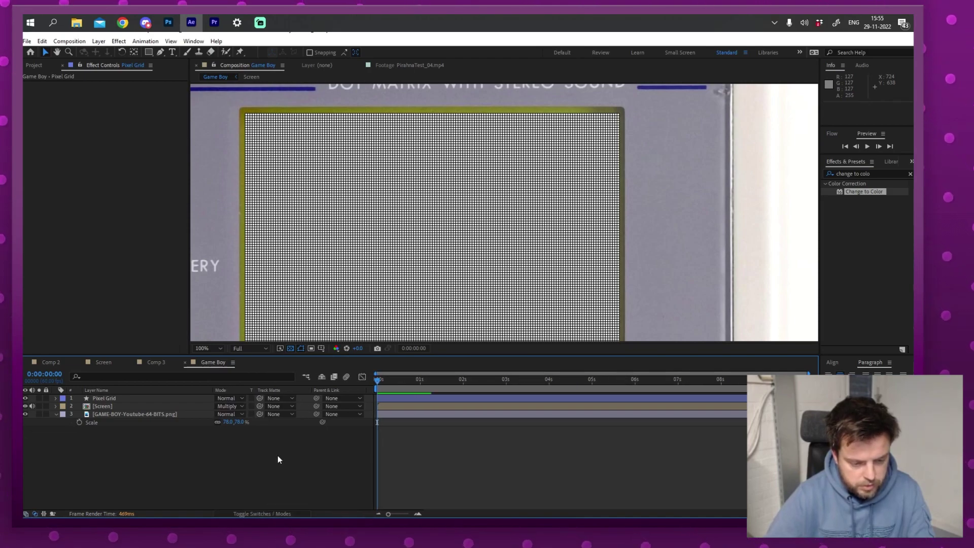
left_click(129, 407)
left_click(270, 406)
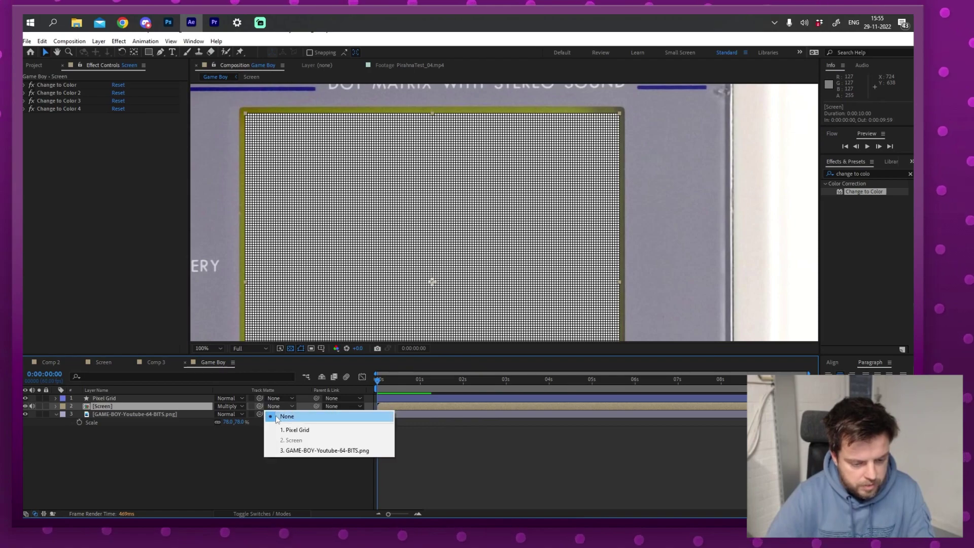
left_click(298, 430)
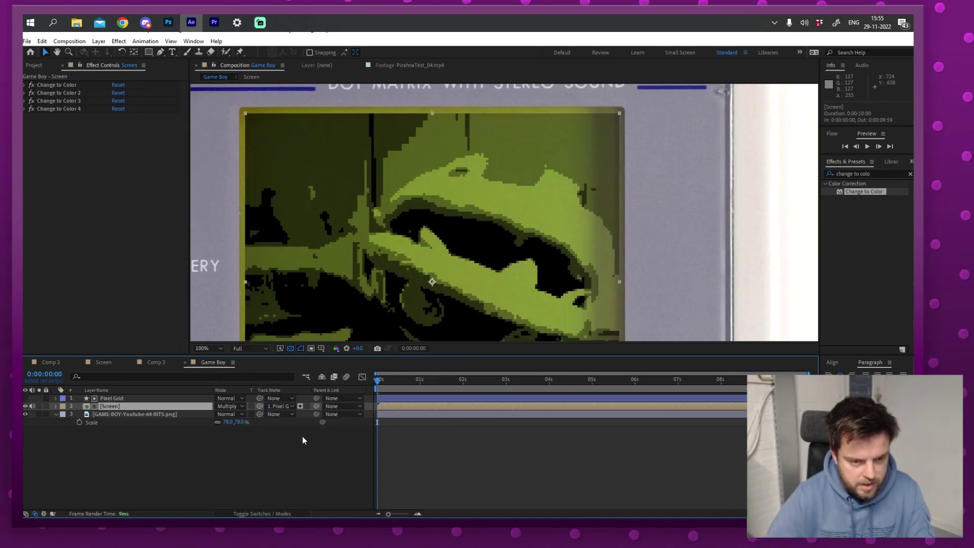
Step: Switch the Screen layer's track matte from alpha to luma and check the effect of inverting it
left_click(300, 407)
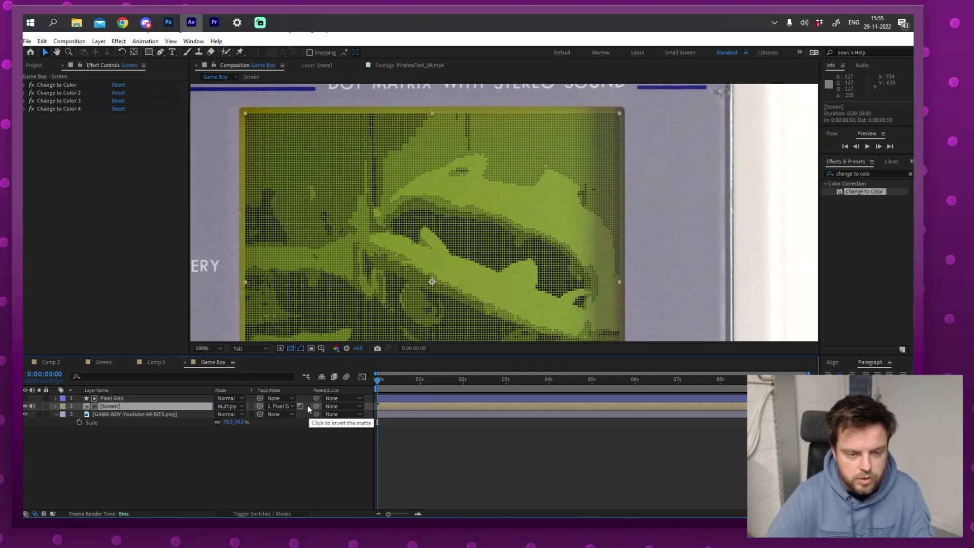
left_click(307, 406)
left_click(307, 406)
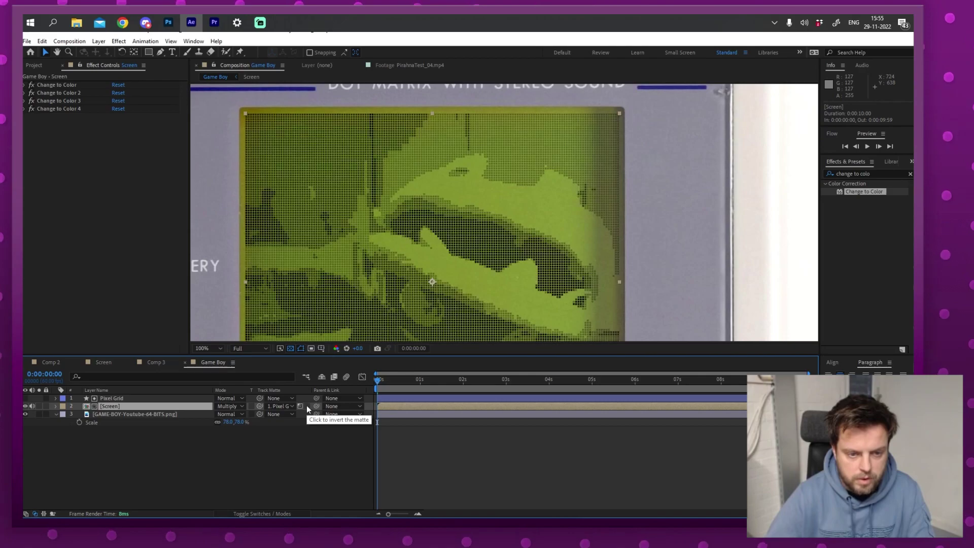
Step: Expand the Pixel Grid layer's contents down to the Stroke 1 properties of Rectangle 1
left_click(289, 116)
scroll(299, 115, "up", 2)
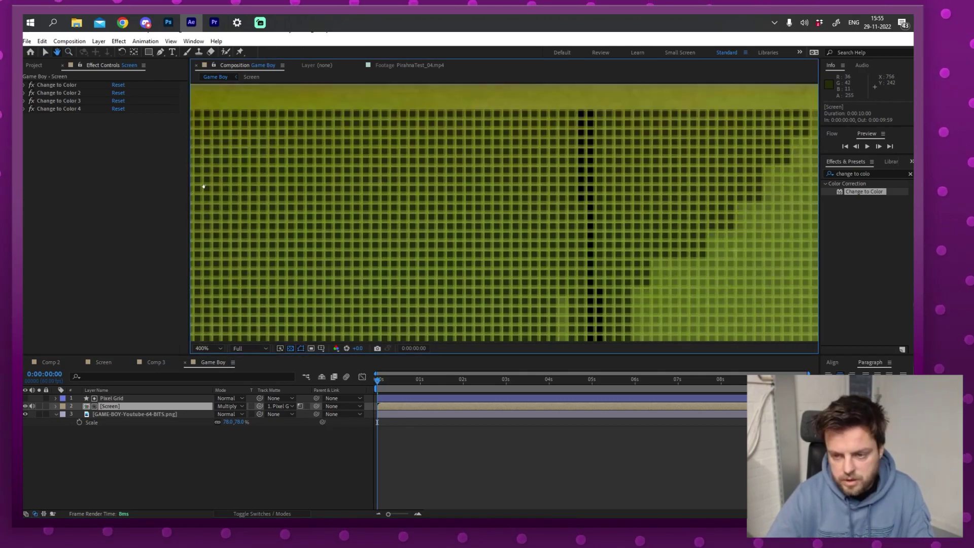
left_click_drag(711, 304, 268, 134)
left_click_drag(518, 290, 385, 167)
left_click(107, 398)
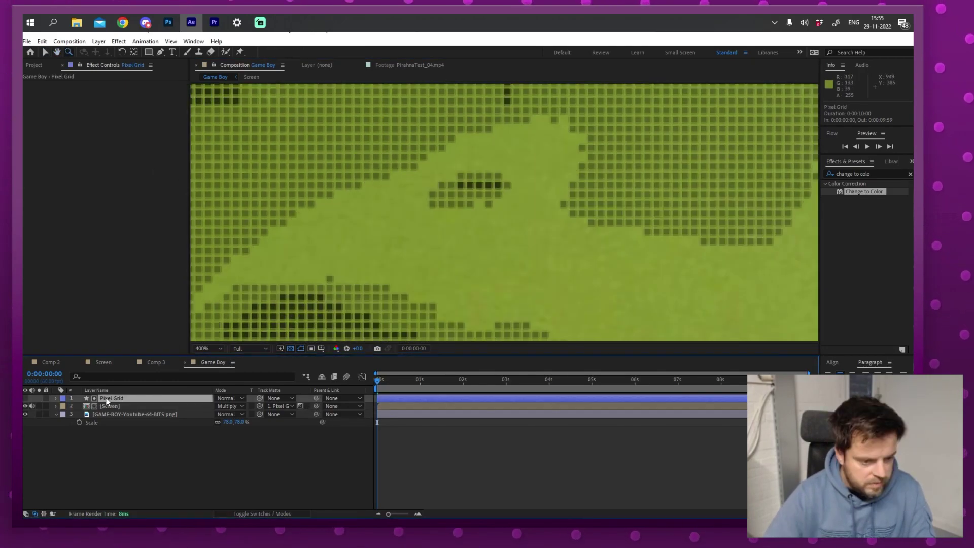
left_click(56, 398)
left_click(64, 406)
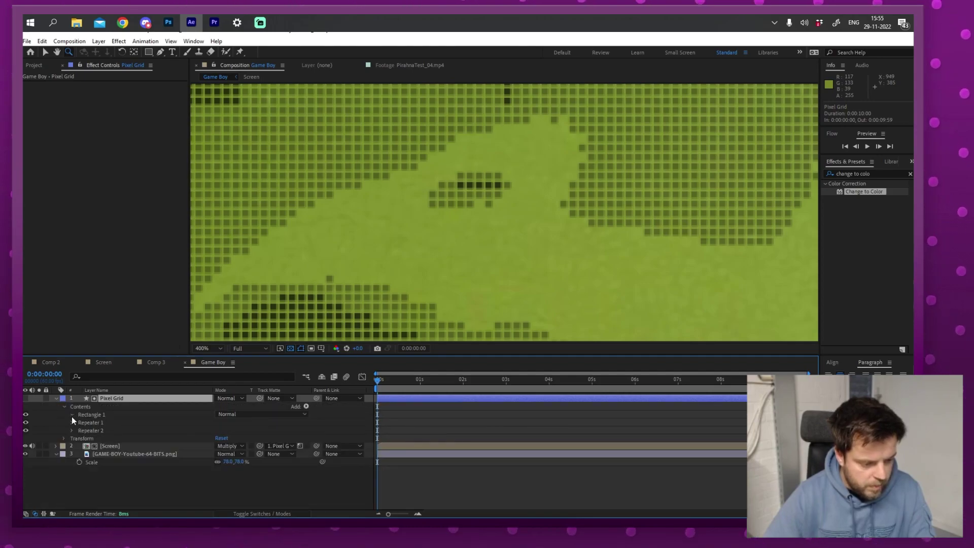
left_click(72, 415)
left_click(80, 454)
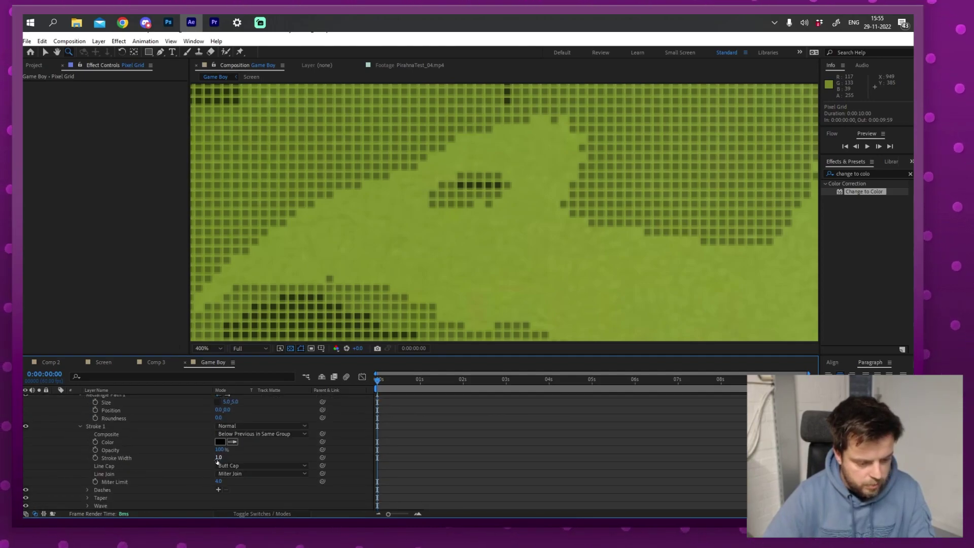
Step: Try a stroke width of 2 on the grid squares and check it against the whole screen
type("3")
key("Return")
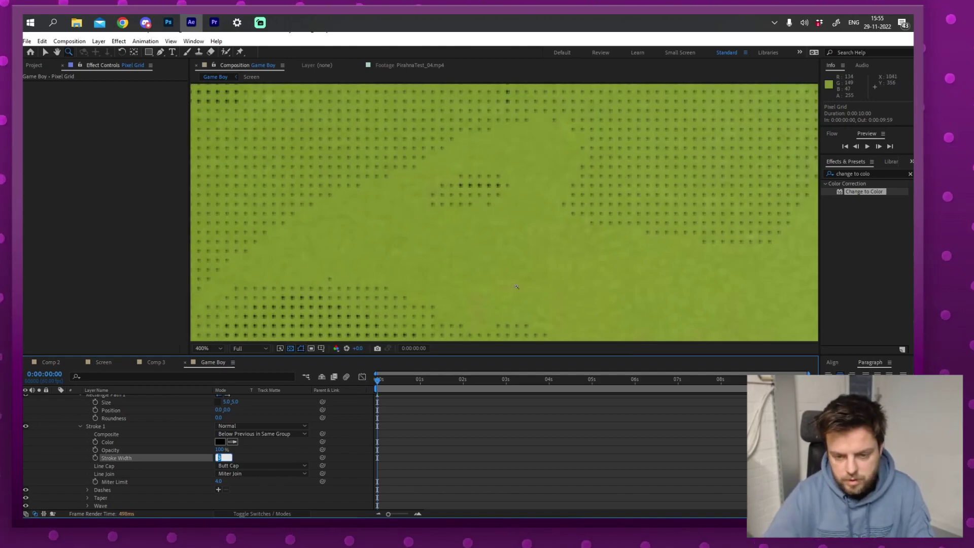
scroll(523, 271, "down", 4)
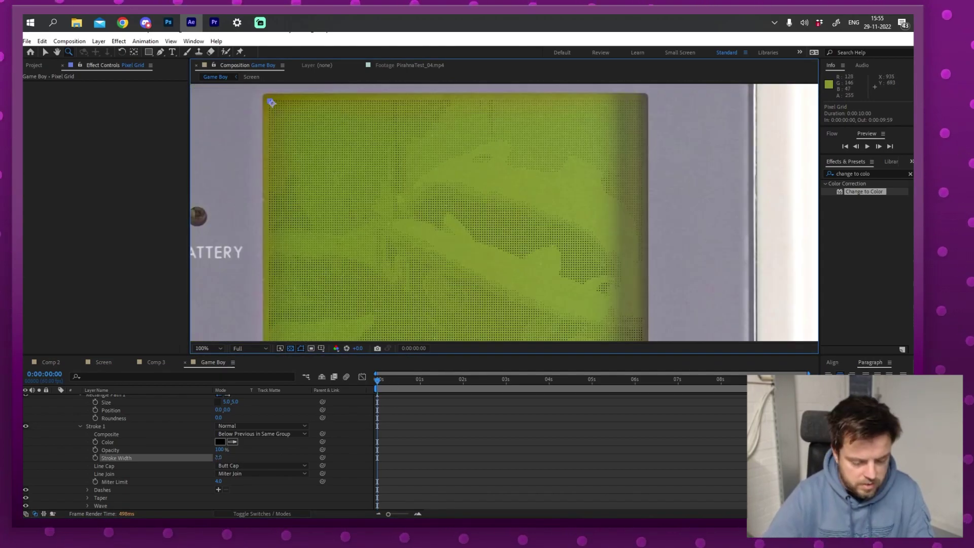
Step: Set the Stroke Width of the Pixel Grid's rectangle to 0.5
left_click(218, 457)
type("0.5")
key("Return")
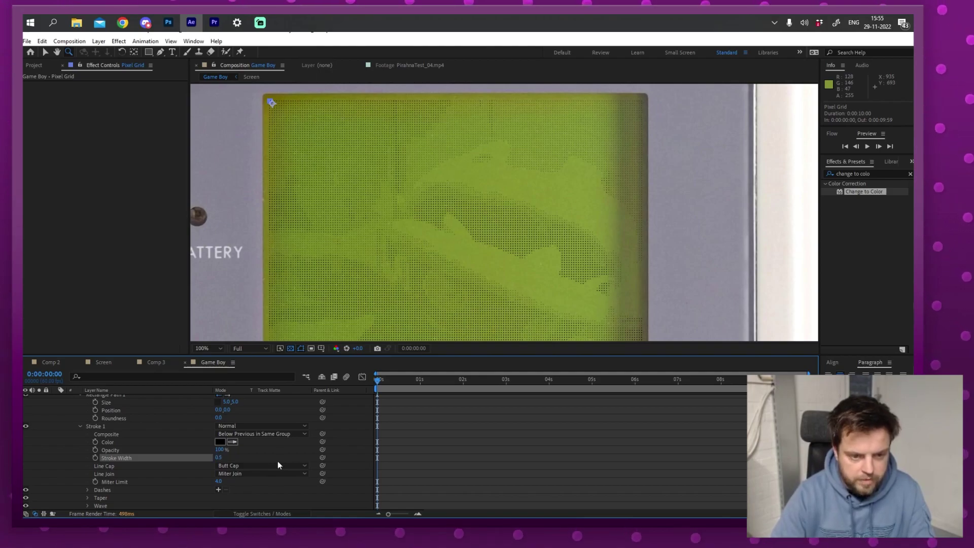
left_click(220, 457)
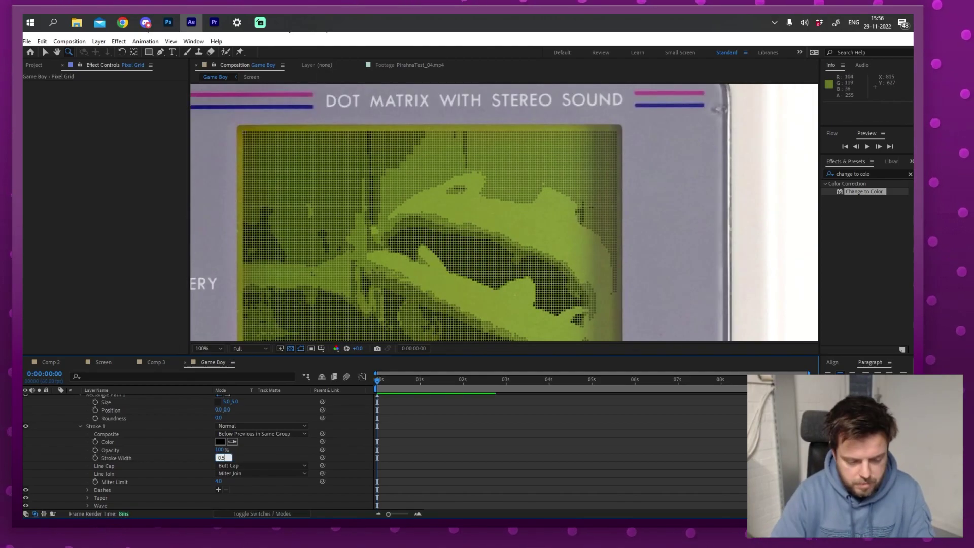
key("Return")
key("F2")
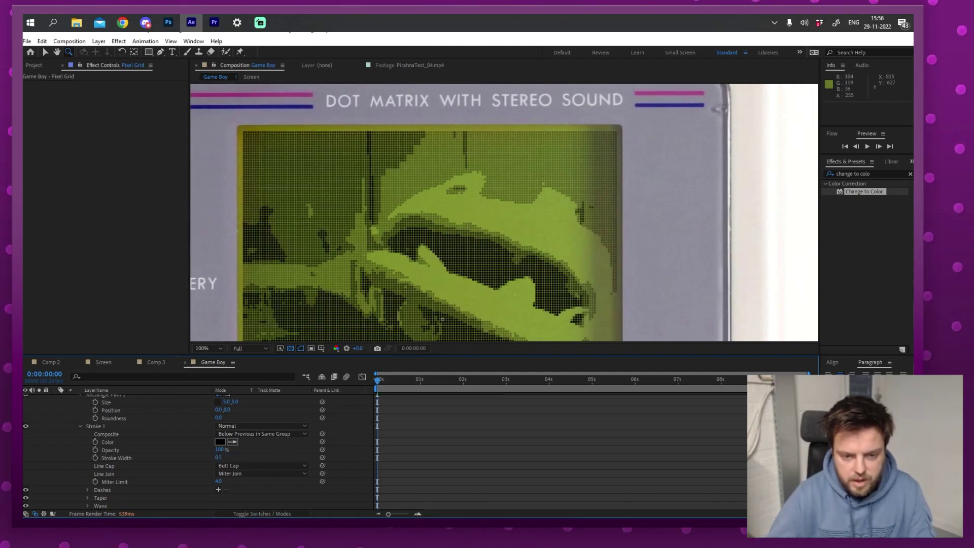
left_click_drag(419, 258, 465, 173)
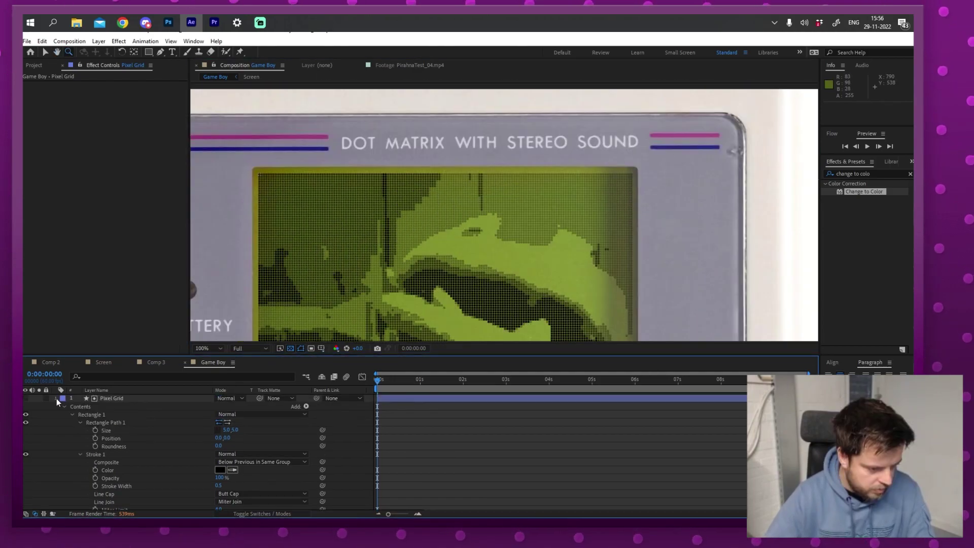
Step: Collapse and lock the Pixel Grid layer and the Game Boy image layer
left_click(55, 399)
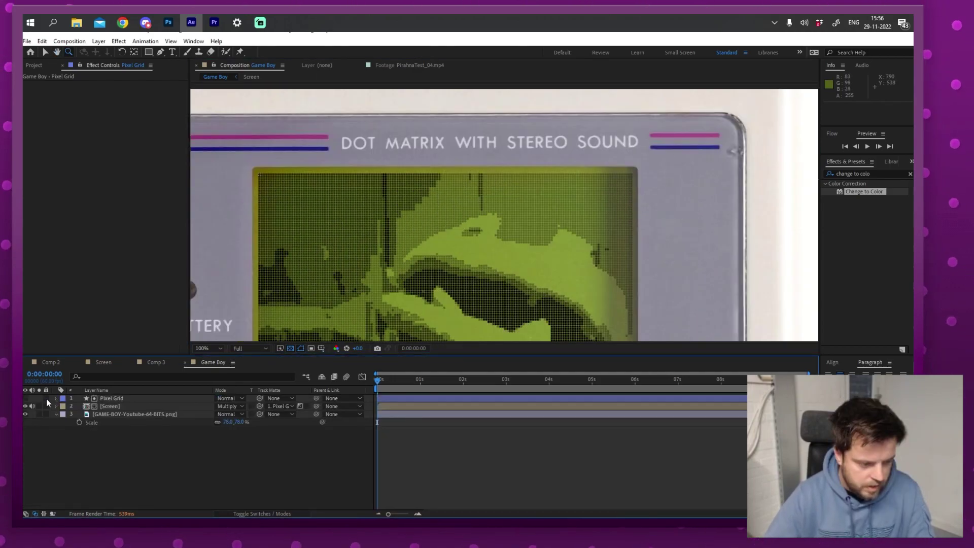
left_click(56, 414)
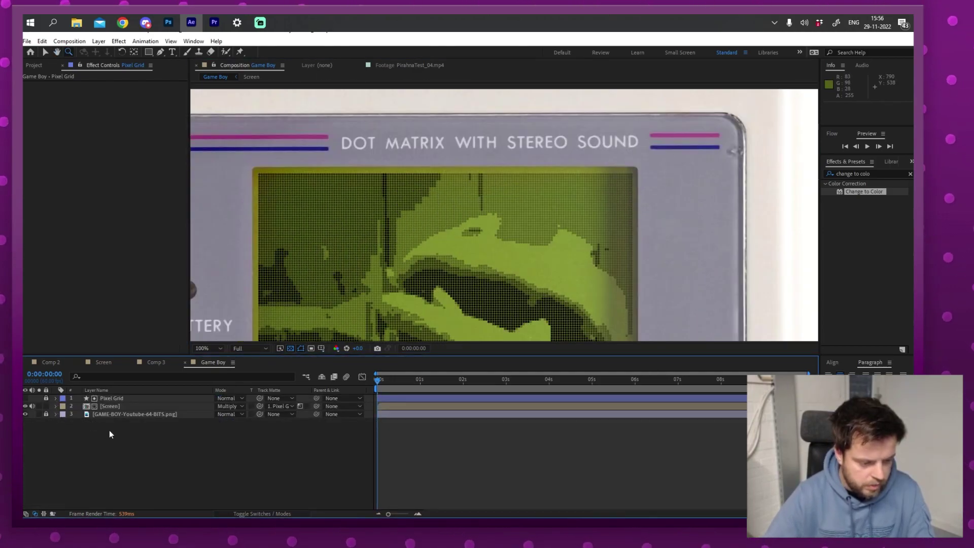
Step: Select the Screen layer and examine up close how the pixel grid breaks up the puppet image
left_click(117, 406)
left_click_drag(474, 222, 510, 192)
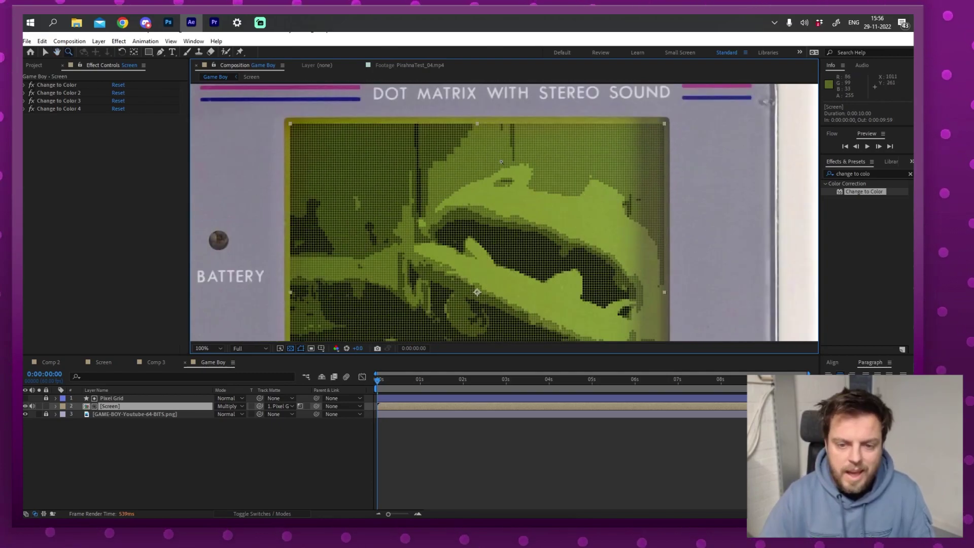
scroll(500, 111, "up", 1)
left_click_drag(542, 226, 494, 165)
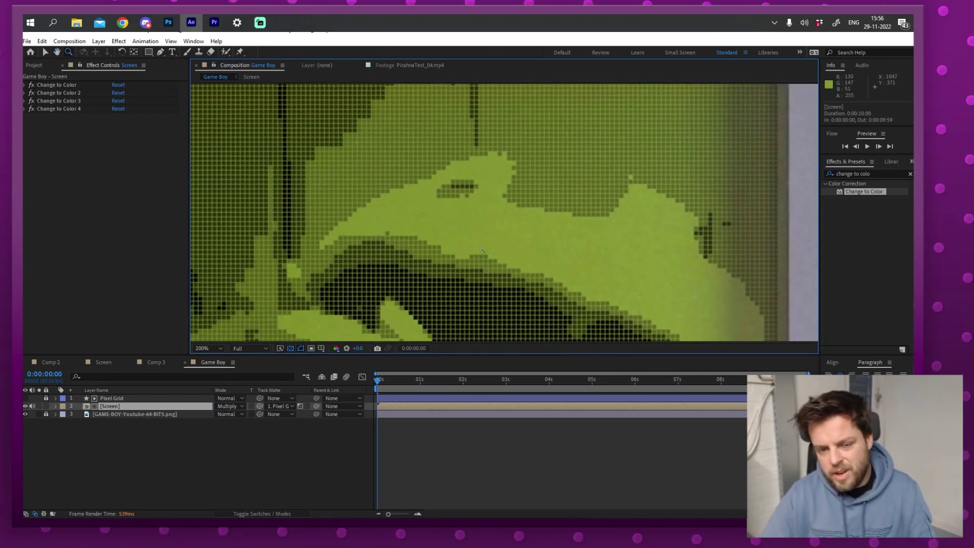
key("z")
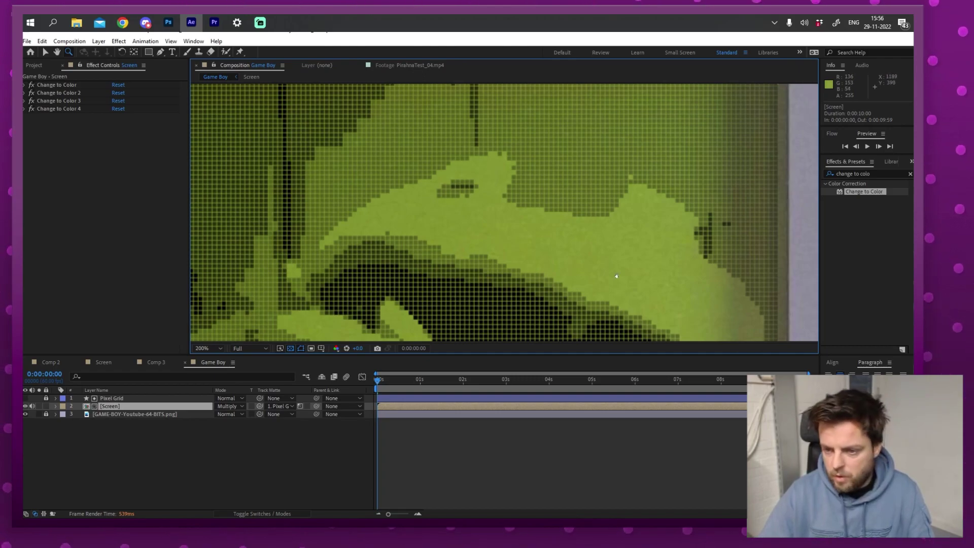
left_click_drag(616, 276, 478, 326)
left_click(477, 242)
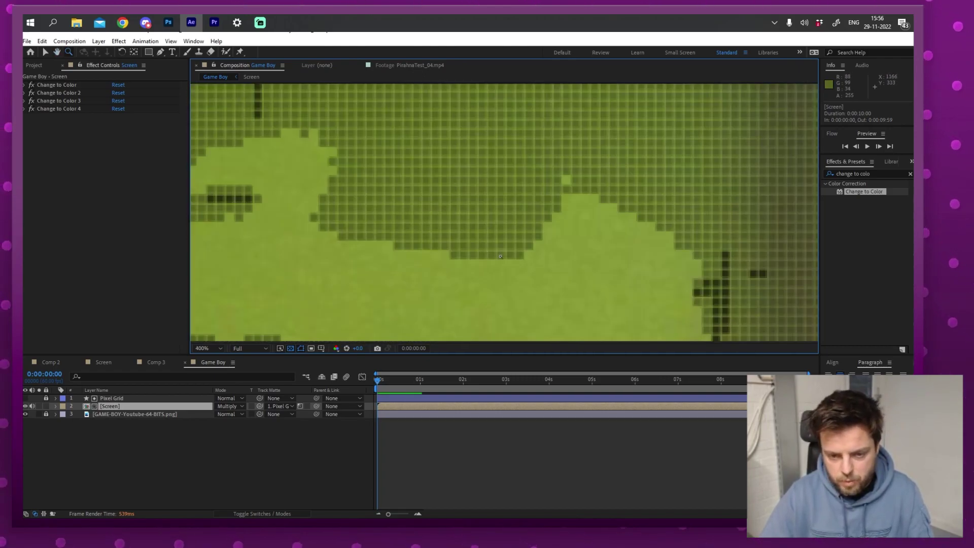
left_click_drag(510, 246, 500, 268)
scroll(501, 268, "down", 2)
left_click_drag(341, 320, 380, 349)
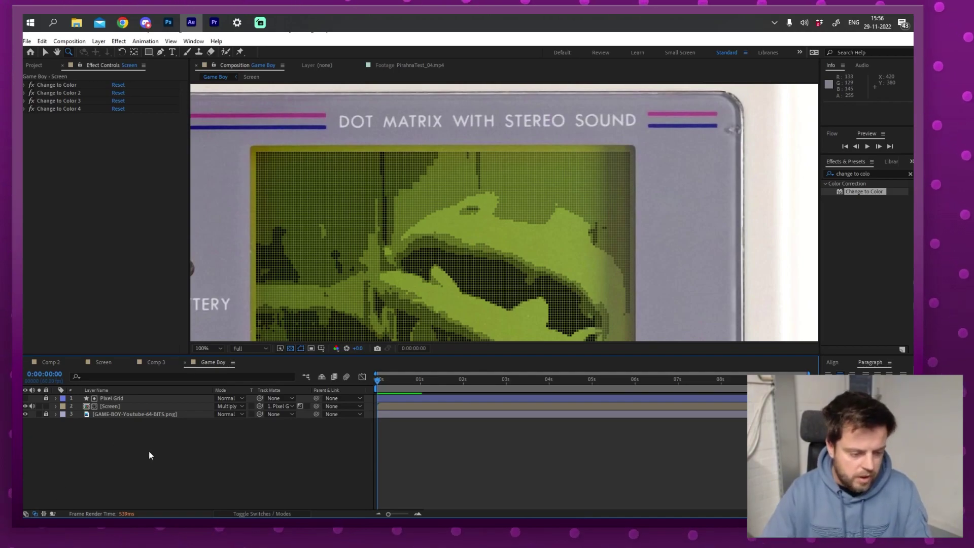
Step: Create a 1920 × 1080 blue solid and apply the Fractal Noise effect to it
key("ctrl+y")
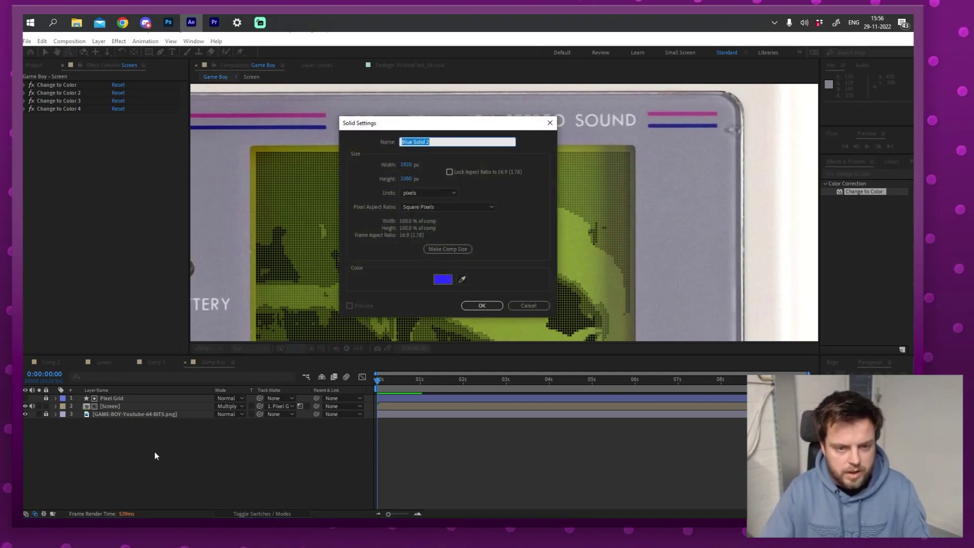
left_click(482, 305)
left_click(869, 174)
type("fractal noise")
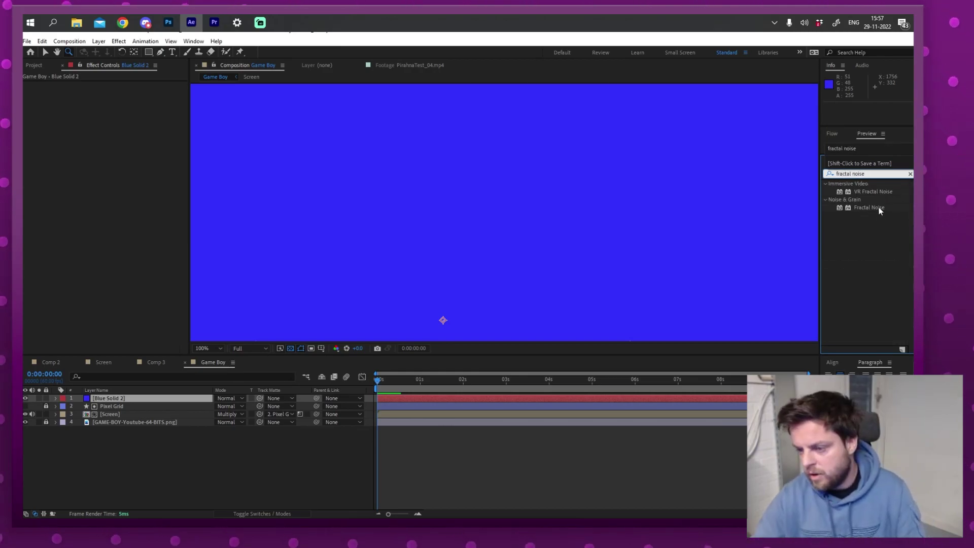
left_click_drag(879, 207, 497, 240)
scroll(498, 239, "down", 1)
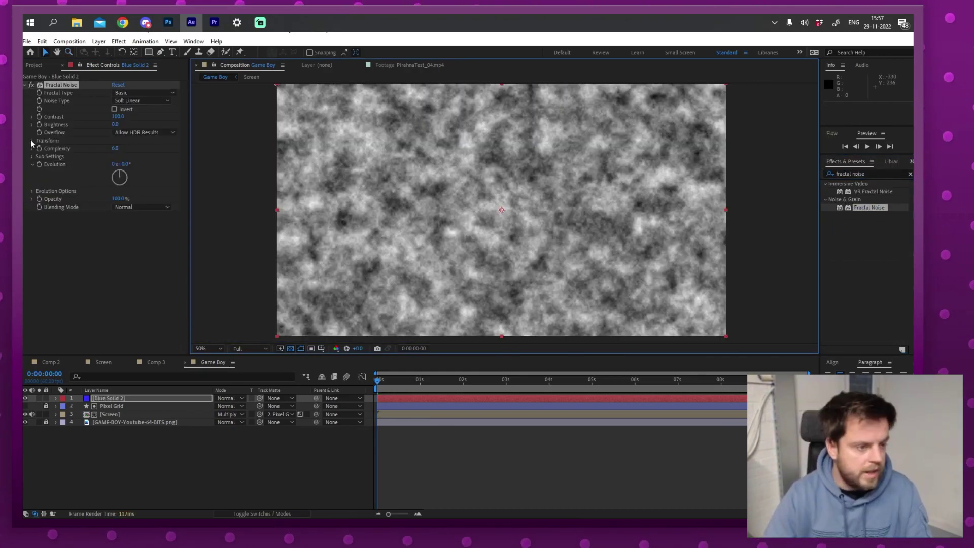
Step: Set the Scale in the Fractal Noise effect's Transform properties to 2
left_click(32, 141)
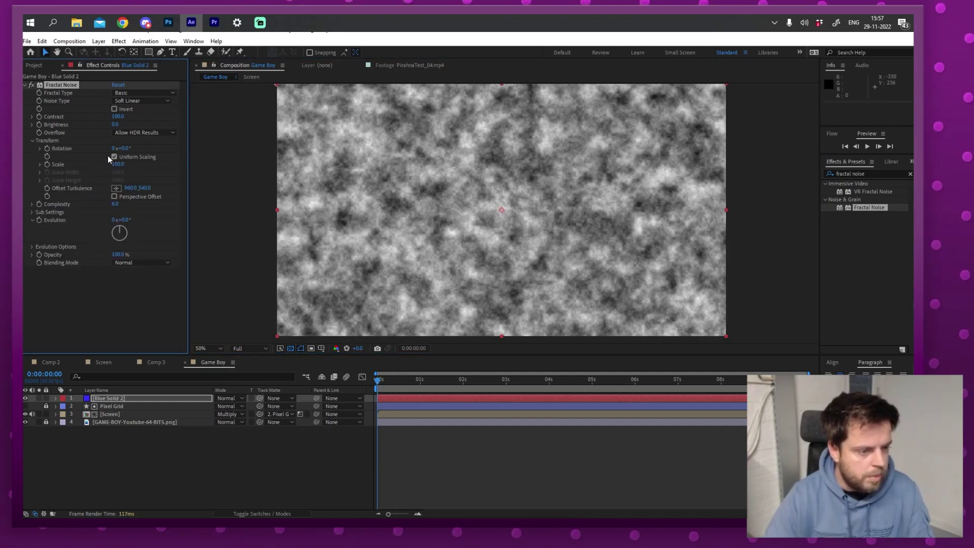
left_click_drag(118, 164, 98, 167)
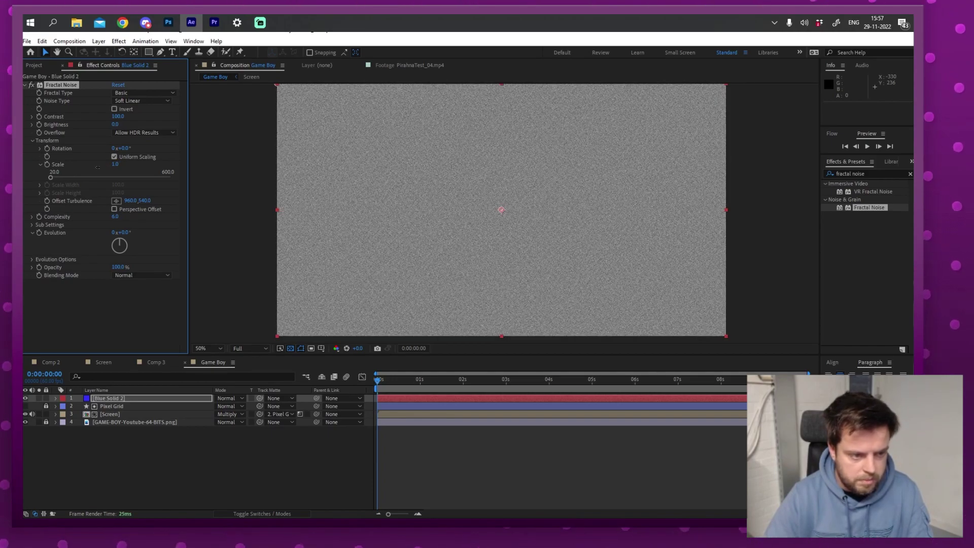
left_click(115, 164)
type("2")
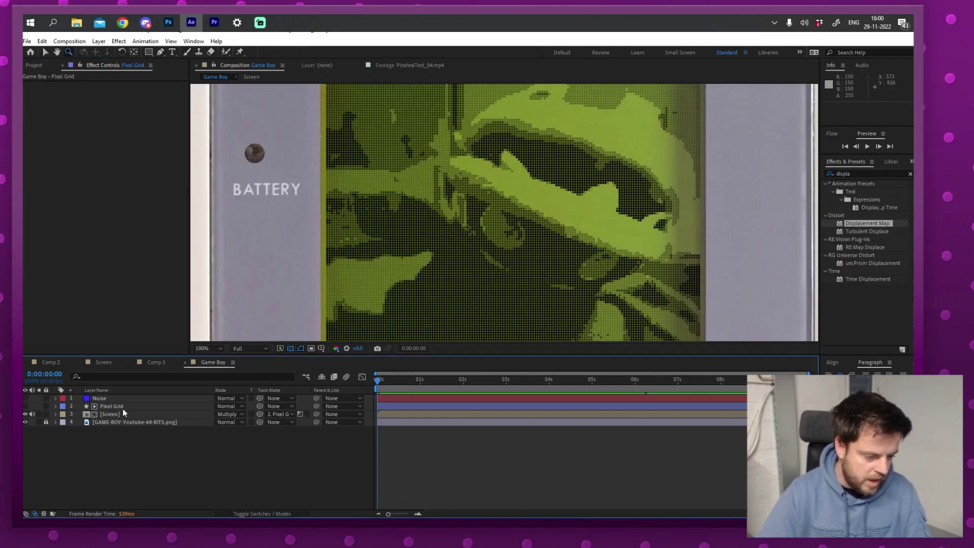
Step: Set the Screen layer's blending mode to Normal
left_click(127, 406)
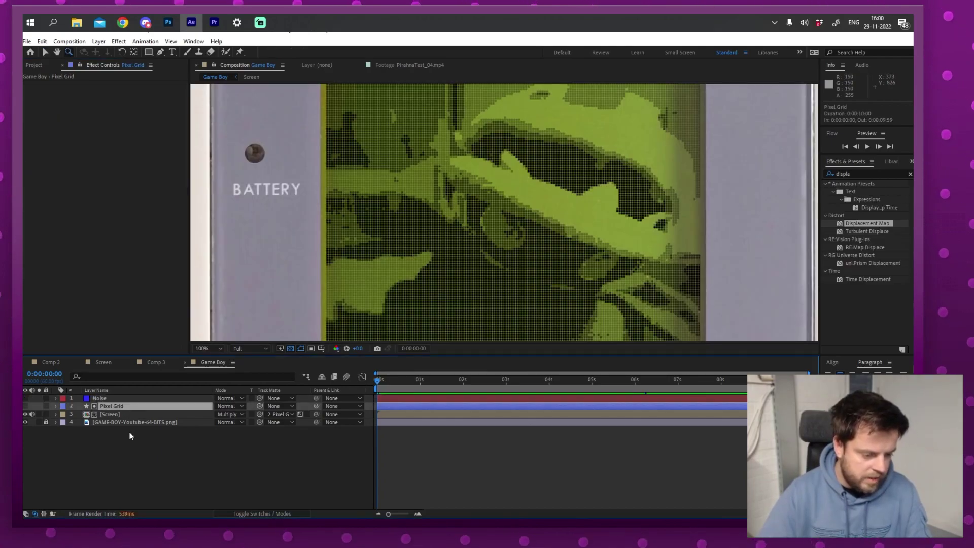
left_click(187, 415, "shift")
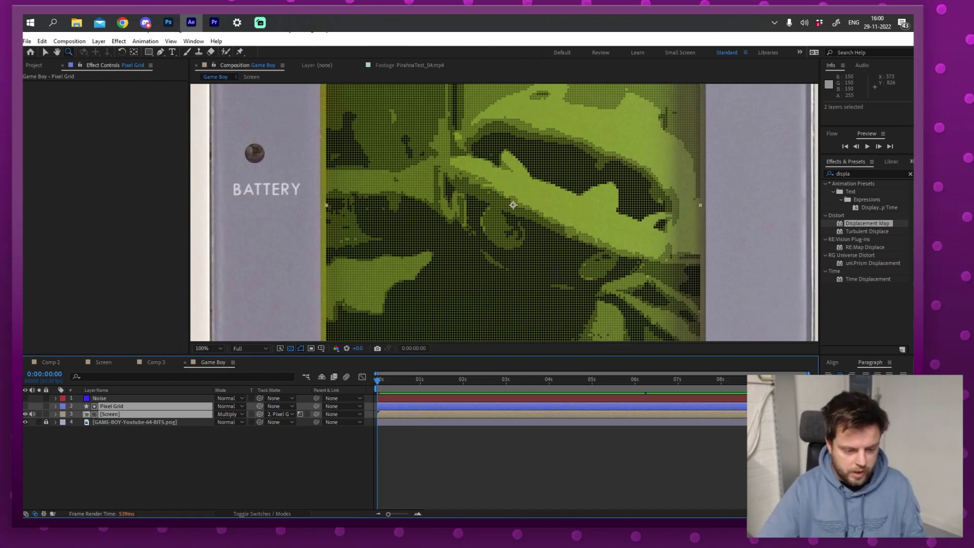
left_click(221, 433)
left_click(223, 414)
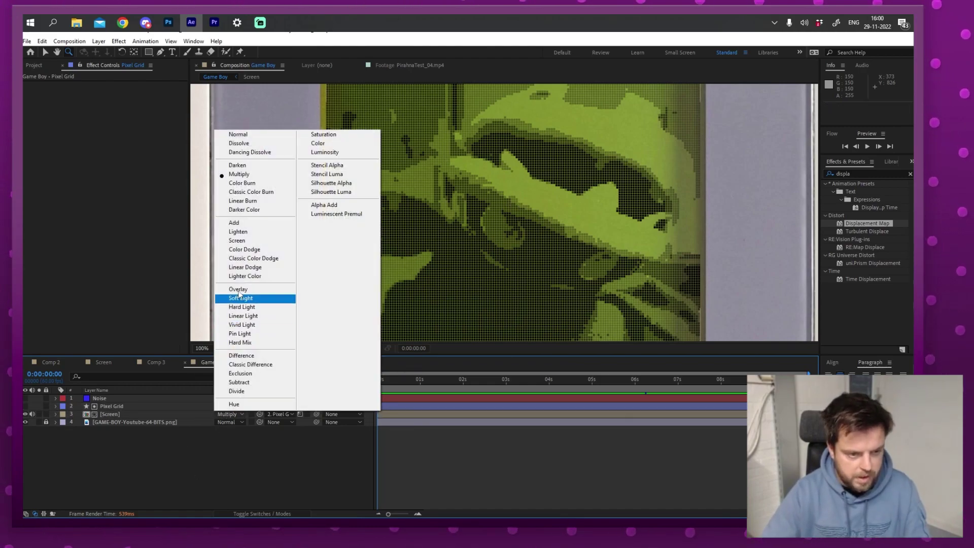
left_click(238, 133)
Step: Pre-compose the Pixel Grid and Screen layers into a new composition named Screen Displacement
left_click(182, 406, "shift")
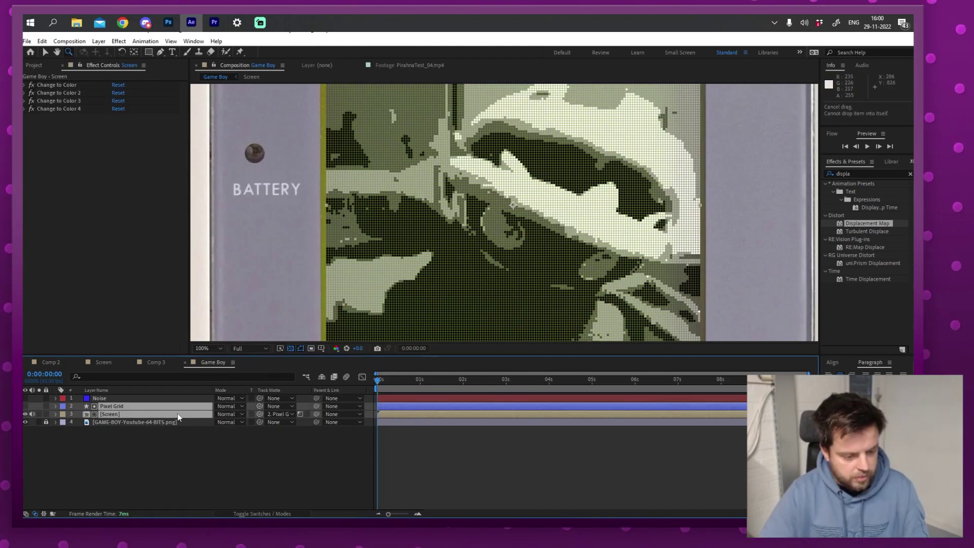
right_click(182, 406)
left_click(213, 345)
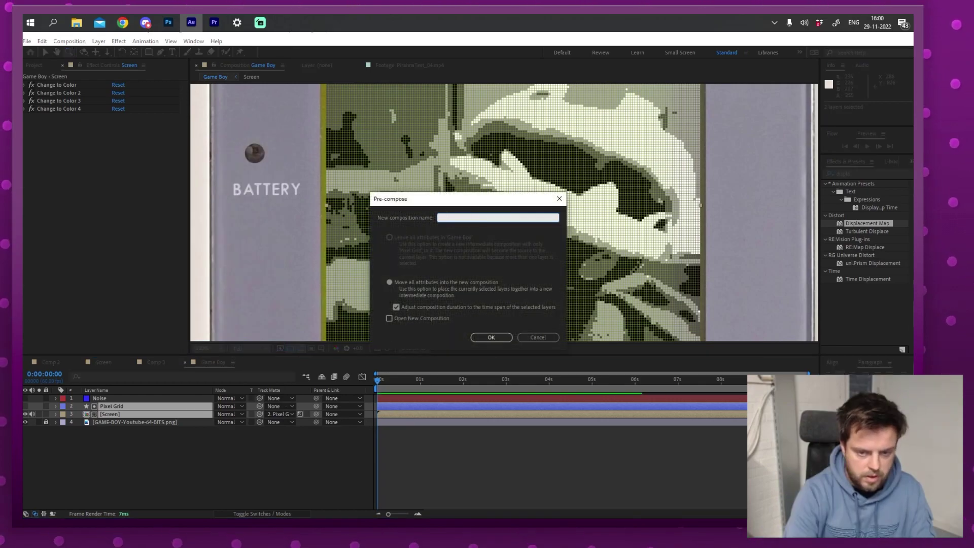
type("Screen Displace")
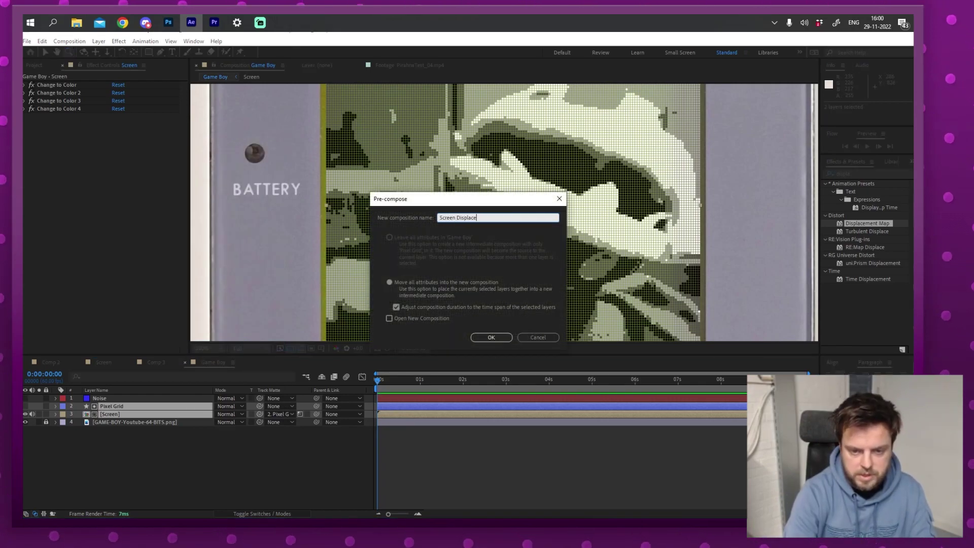
type("ment")
key("Return")
Step: Set the Screen Displacement layer's blending mode to Multiply
left_click(227, 405)
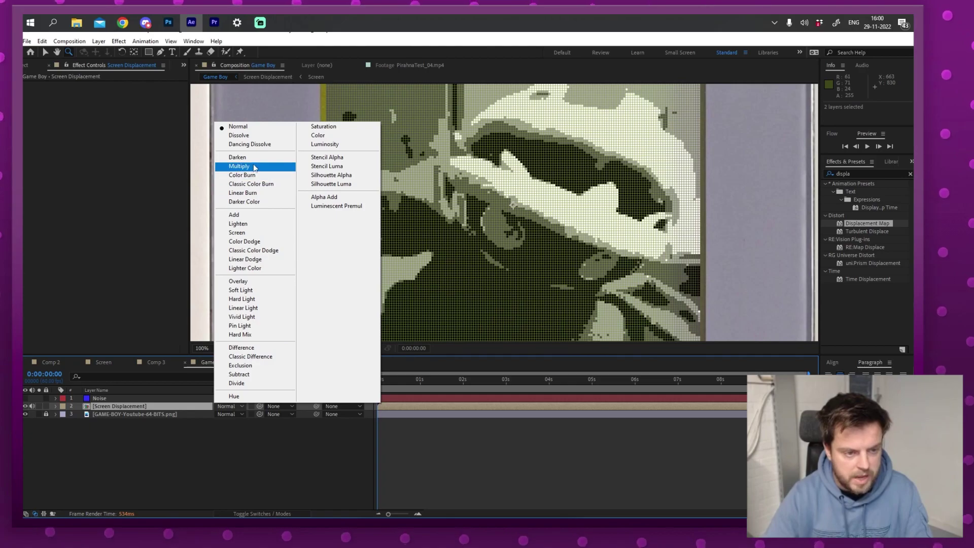
left_click(229, 168)
left_click_drag(536, 178, 493, 245)
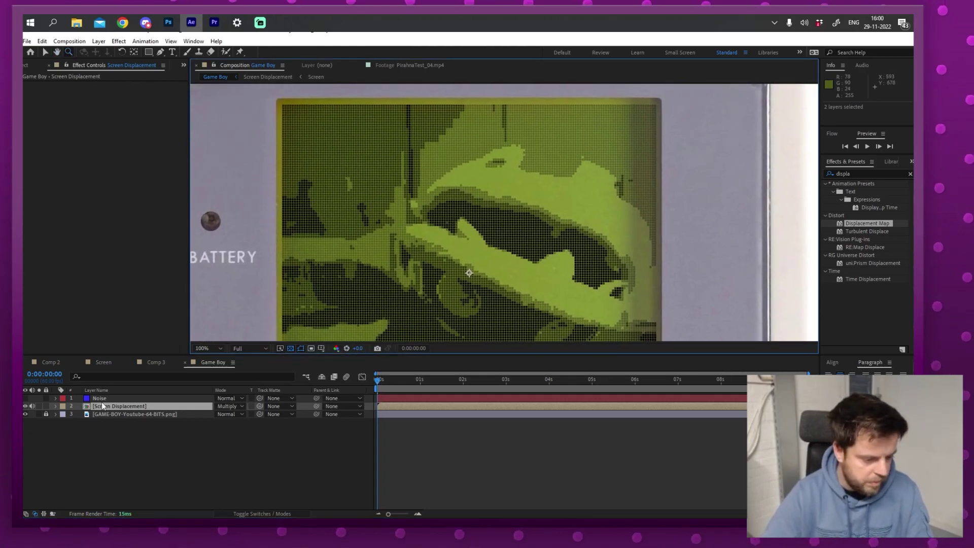
Step: Apply the Displacement Map effect to the Screen Displacement layer and choose Noise as its map layer
left_click_drag(103, 406, 184, 408)
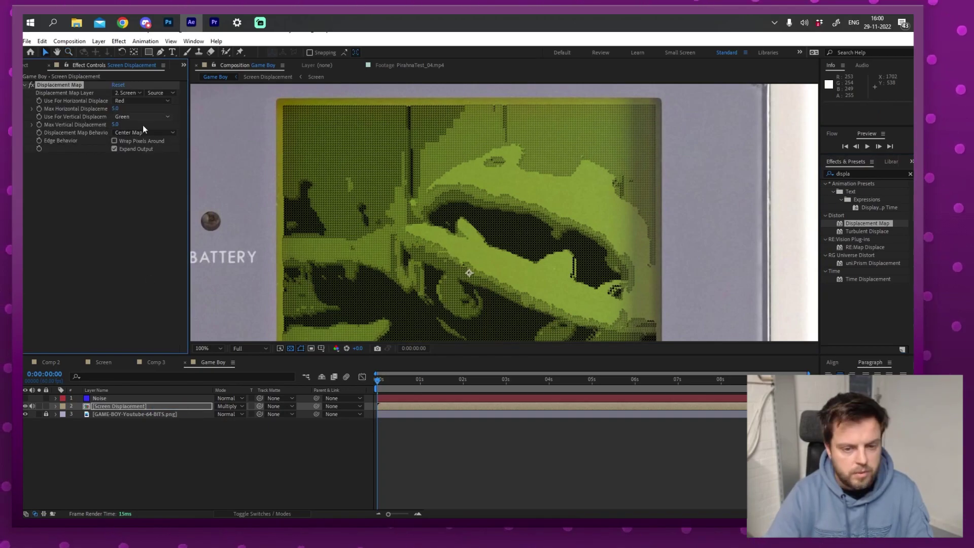
left_click(138, 93)
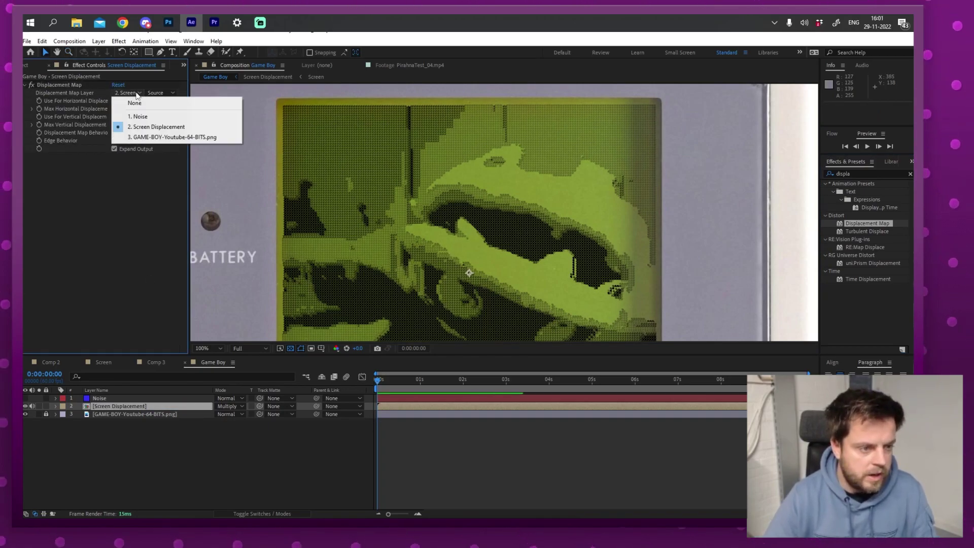
left_click(183, 121)
Step: Examine the upper corner of the Game Boy screen with the Displacement Map effect switched off and on
scroll(320, 126, "up", 1)
left_click_drag(319, 126, 379, 162)
left_click(31, 85)
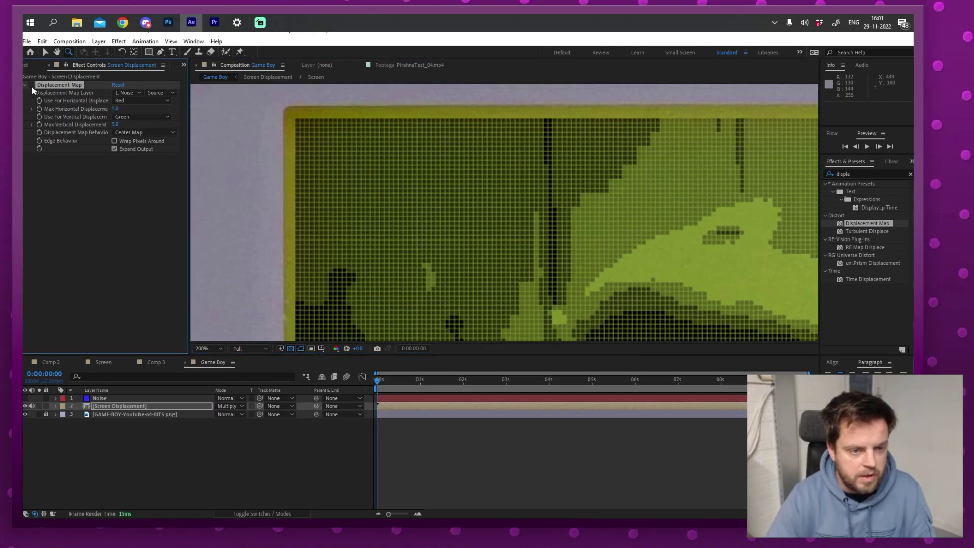
left_click(32, 85)
left_click(32, 85)
left_click(31, 84)
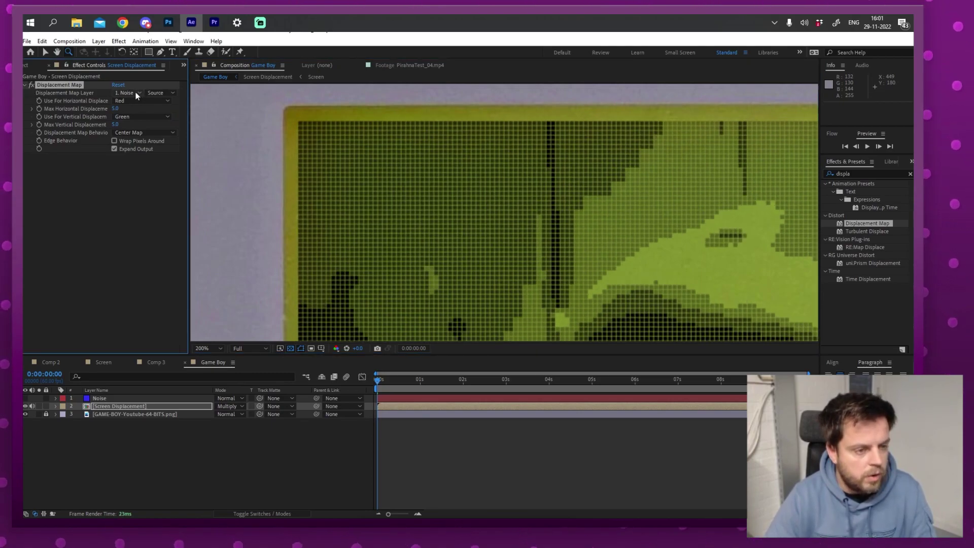
Step: Make the Displacement Map read the Noise layer with its Effects & Masks instead of its source
left_click(159, 92)
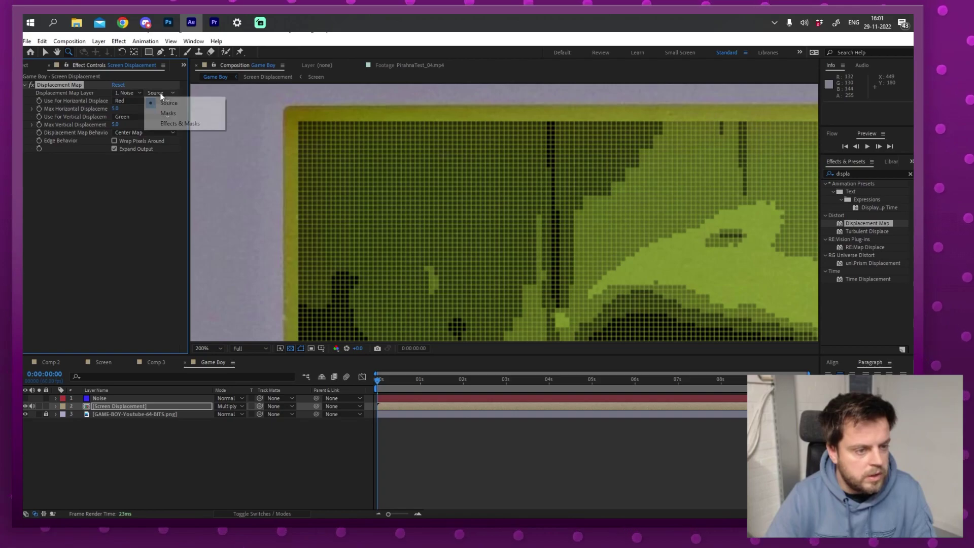
left_click(209, 125)
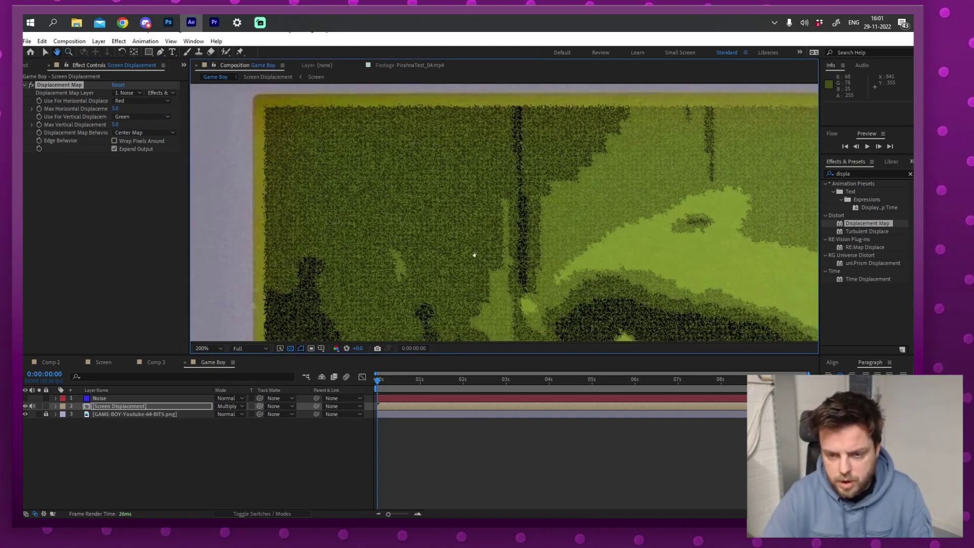
left_click_drag(338, 140, 346, 126)
left_click_drag(451, 263, 466, 138)
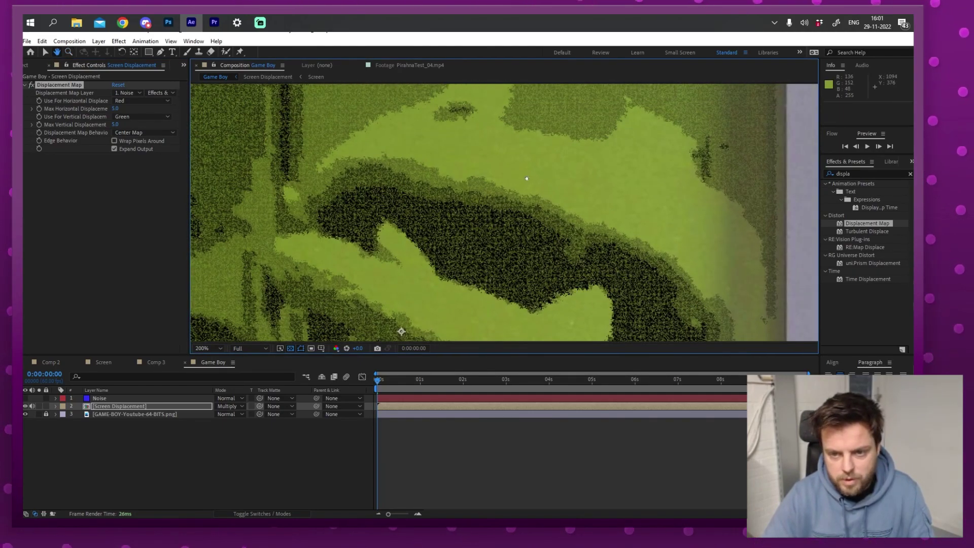
Step: Set the maximum horizontal and vertical displacement to 1 and compare the pixels with the effect off and on
left_click(116, 109)
type("1")
key("Tab")
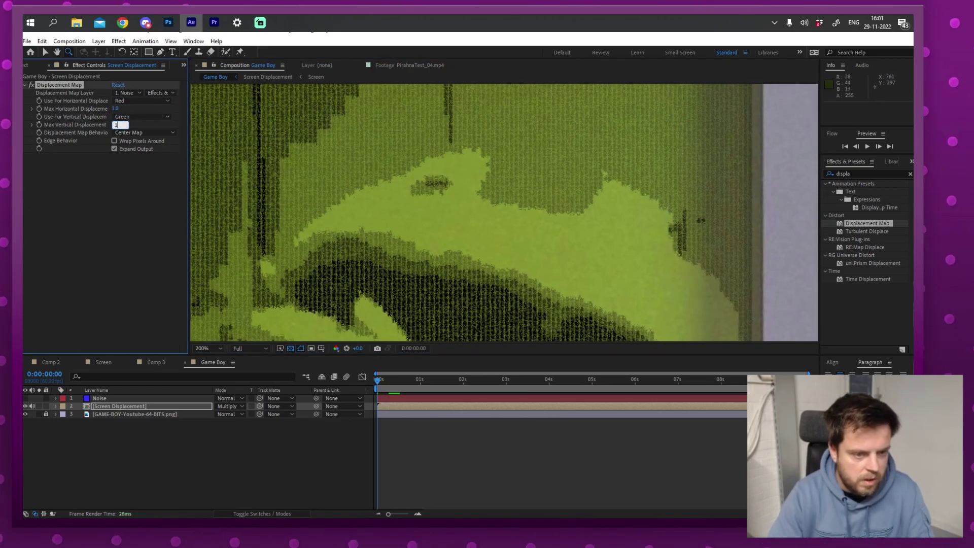
type("1")
key("Return")
left_click(286, 200)
left_click_drag(430, 243, 267, 271)
left_click(32, 84)
left_click(32, 85)
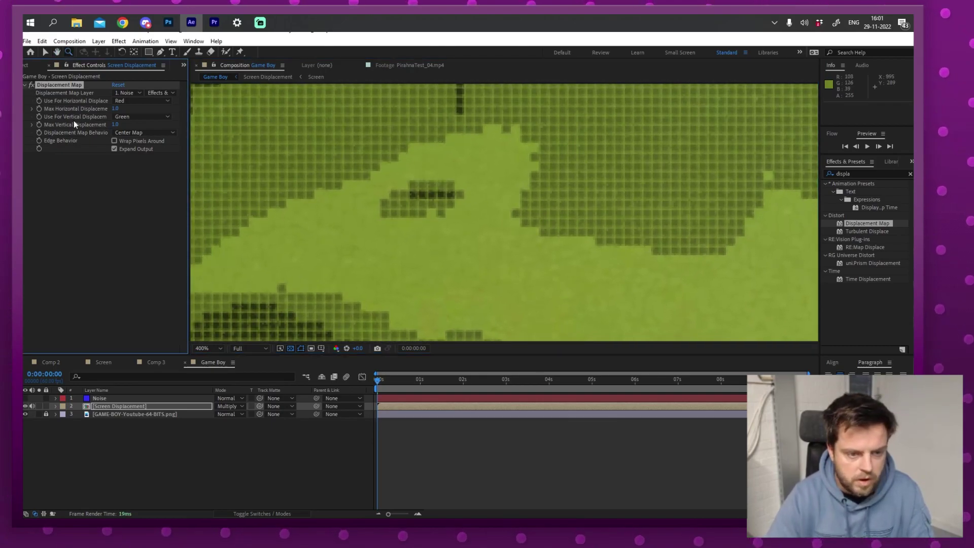
Step: Try a maximum horizontal and vertical displacement of 2 on the Screen Displacement layer
scroll(677, 217, "down", 2)
left_click_drag(482, 286, 423, 160)
left_click_drag(424, 160, 400, 122)
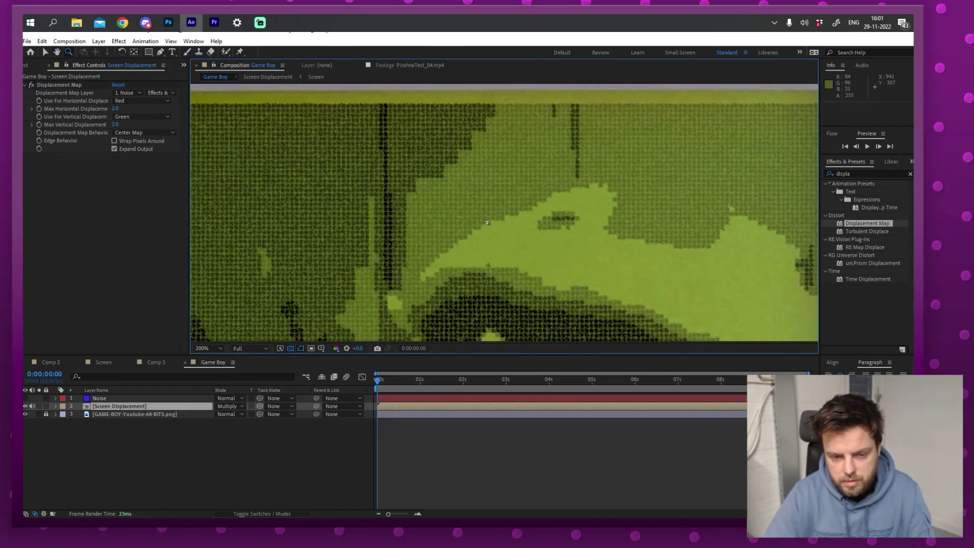
left_click(502, 249)
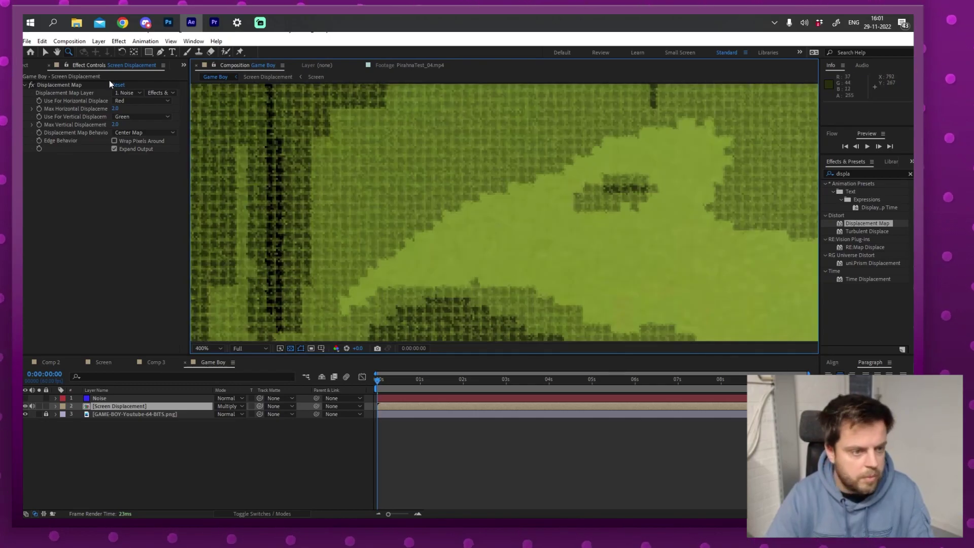
Step: Set both the maximum horizontal and the maximum vertical displacement back to 1
left_click(115, 109)
type("1")
left_click(115, 124)
type("1")
left_click(109, 192)
scroll(309, 182, "down", 2)
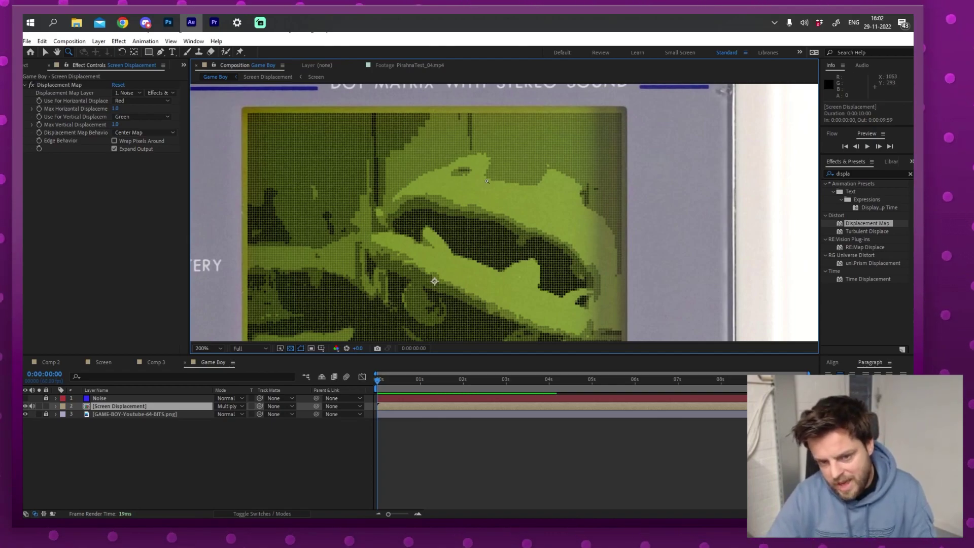
Step: Duplicate the Screen Displacement layer and nudge the lower copy to position 962.5, 542 as an offset shadow
scroll(457, 188, "up", 1)
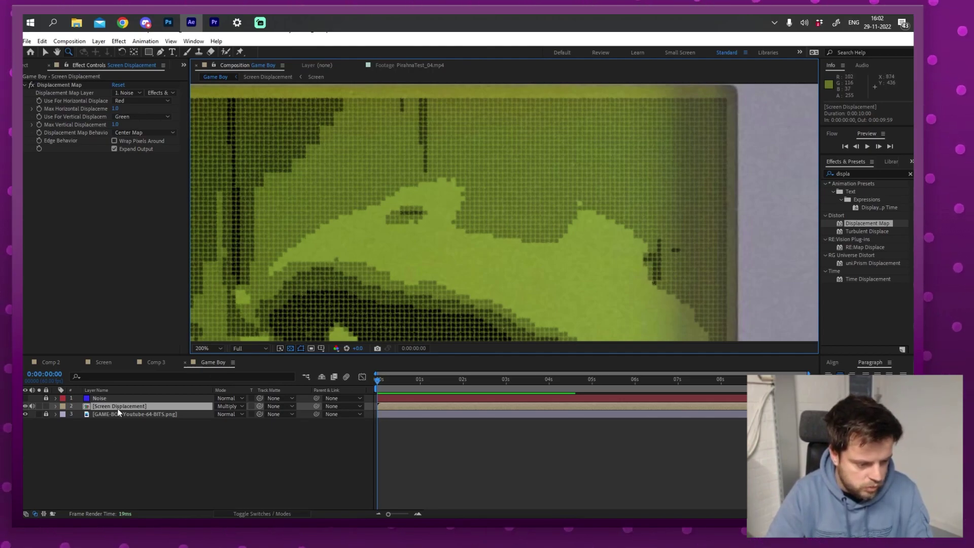
key("ctrl+d")
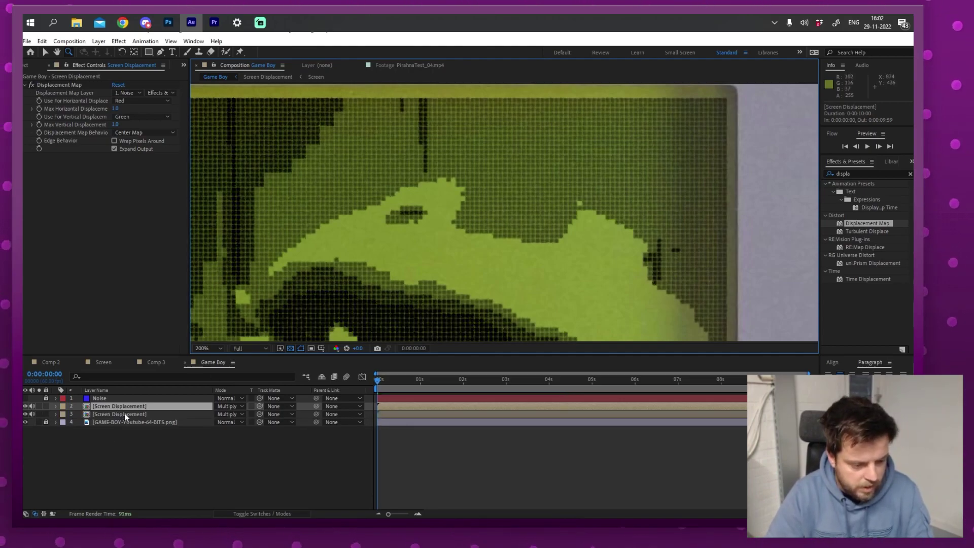
left_click(127, 414)
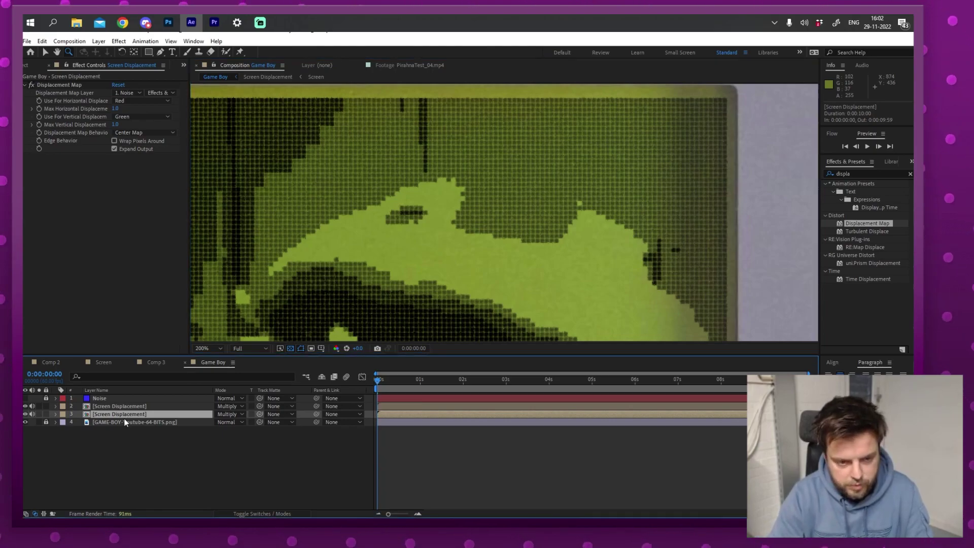
key("Up")
key("Up")
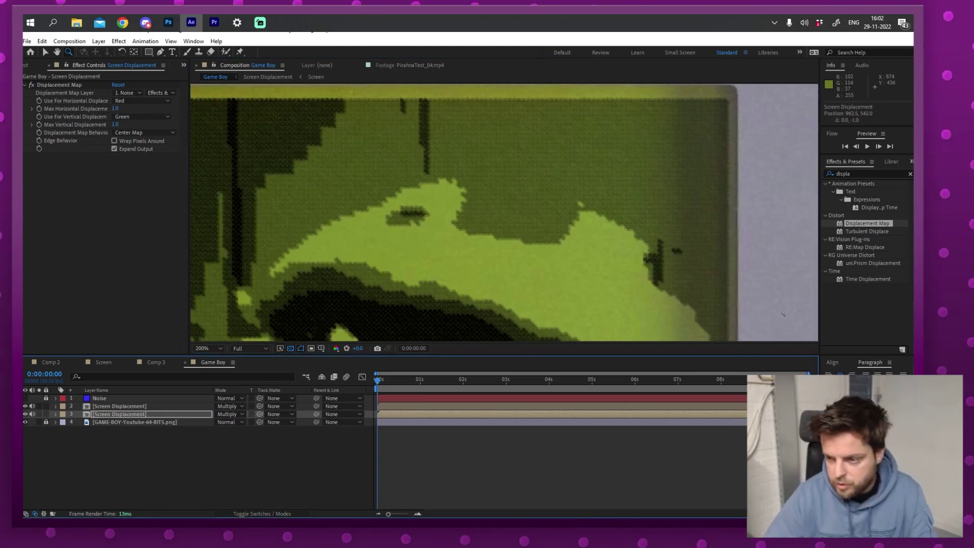
Step: Apply Gaussian Blur to the lower Screen Displacement layer with a blurriness of 4
key("ctrl+5")
type("gauss")
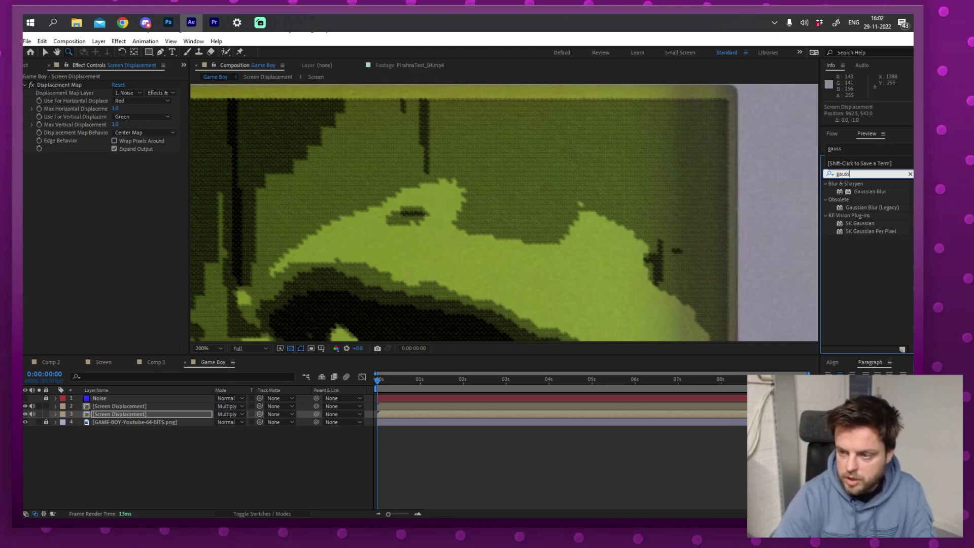
left_click_drag(870, 191, 116, 162)
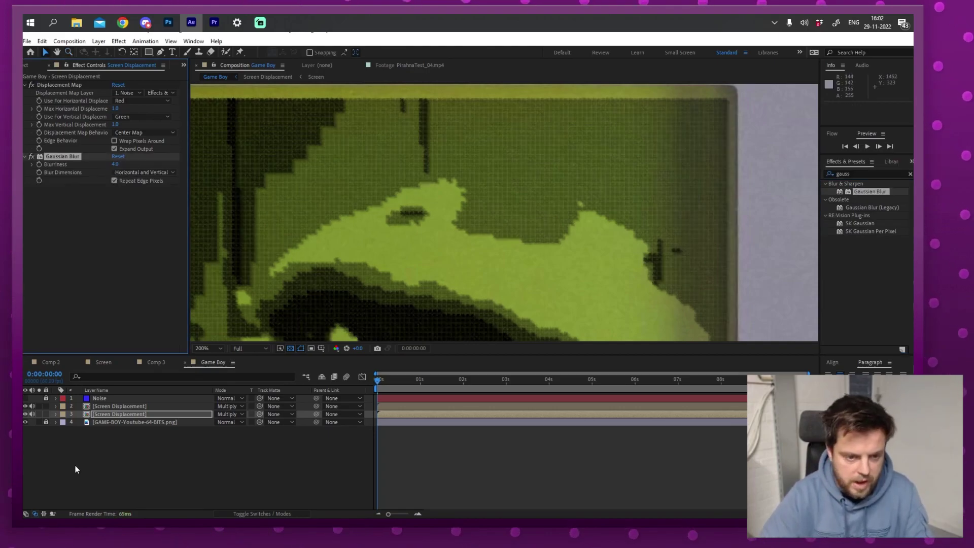
scroll(482, 228, "down", 3)
scroll(482, 243, "up", 2)
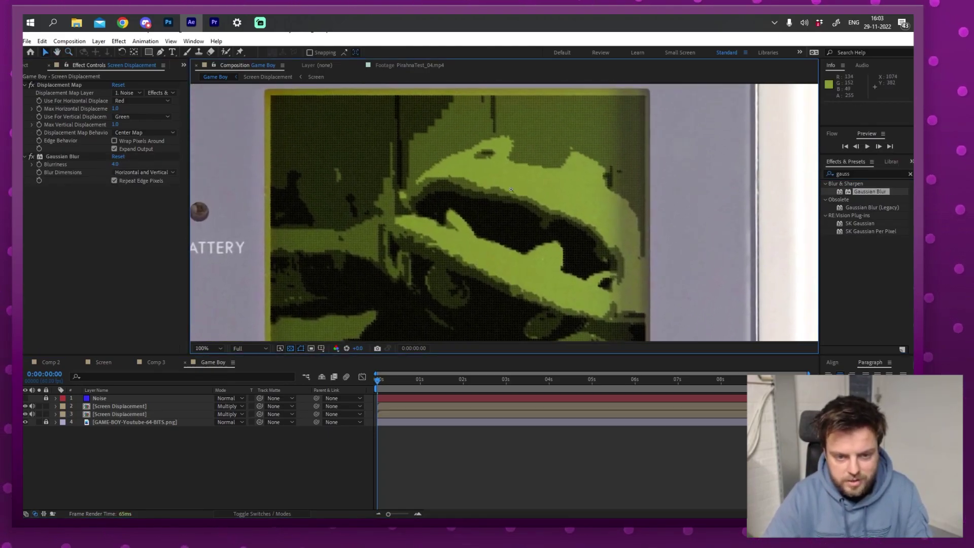
scroll(482, 243, "up", 1)
Step: Set the opacity of the upper Screen Displacement layer to 67% and the lower one to 47%
left_click(123, 411)
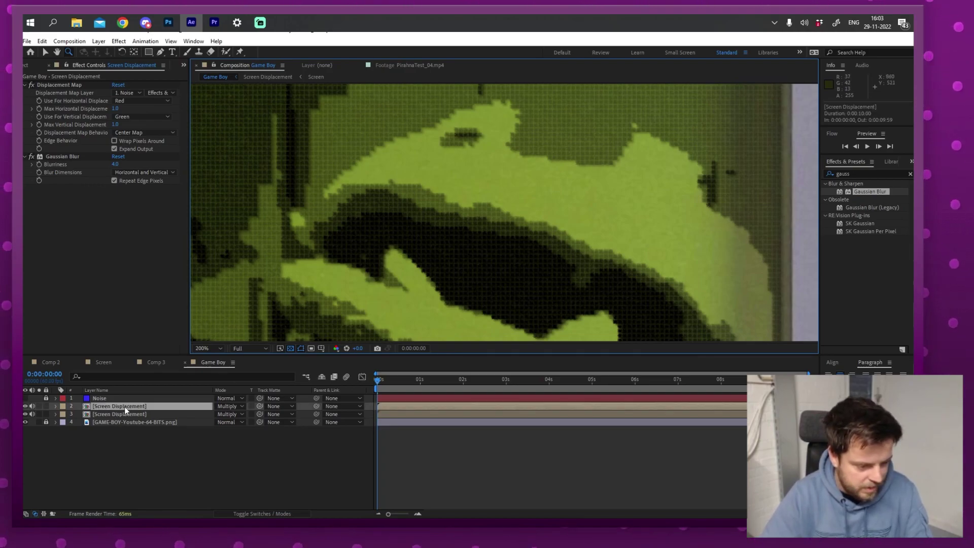
left_click(124, 406, "shift")
key("t")
left_click(181, 487)
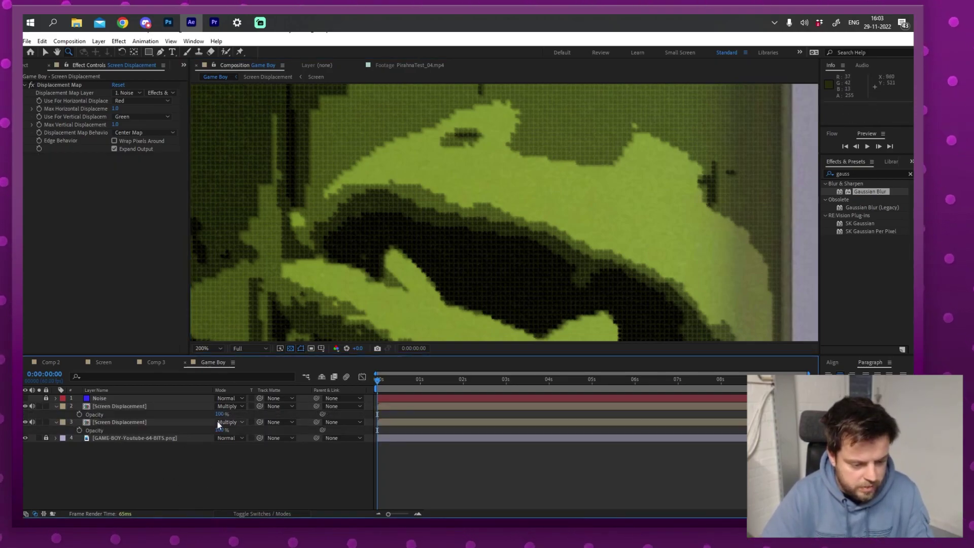
mouse_move(221, 430)
left_mouse_down()
mouse_move(201, 432)
mouse_move(213, 414)
left_mouse_up()
left_click(208, 422)
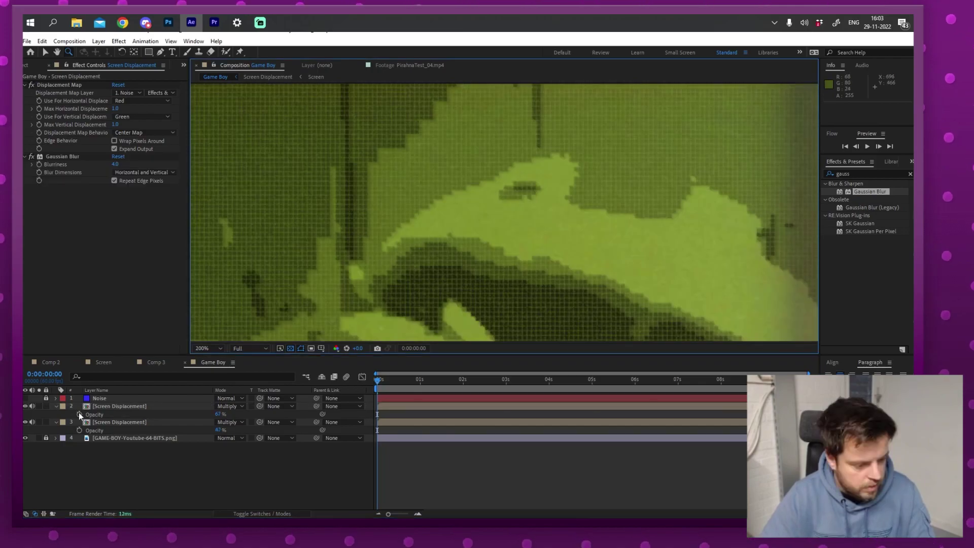
Step: Toggle the lower Screen Displacement layer's visibility, try shifting it sideways, and undo the move
left_click(25, 421)
left_click(24, 422)
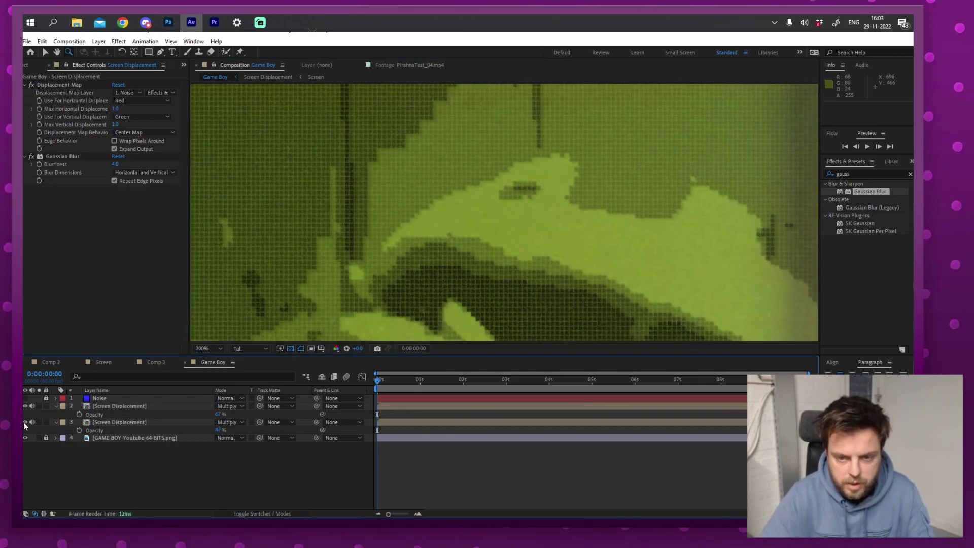
left_click(101, 422)
key("v")
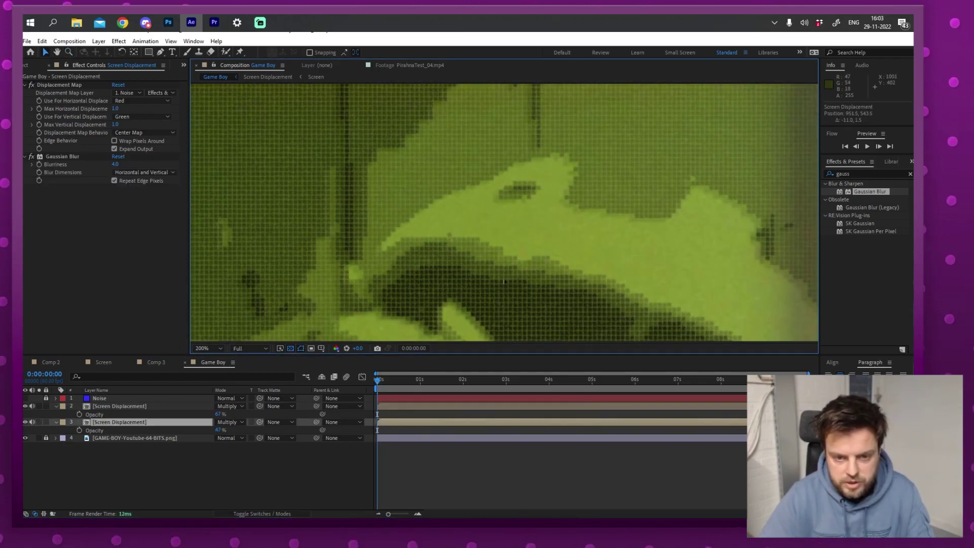
key("ctrl+z")
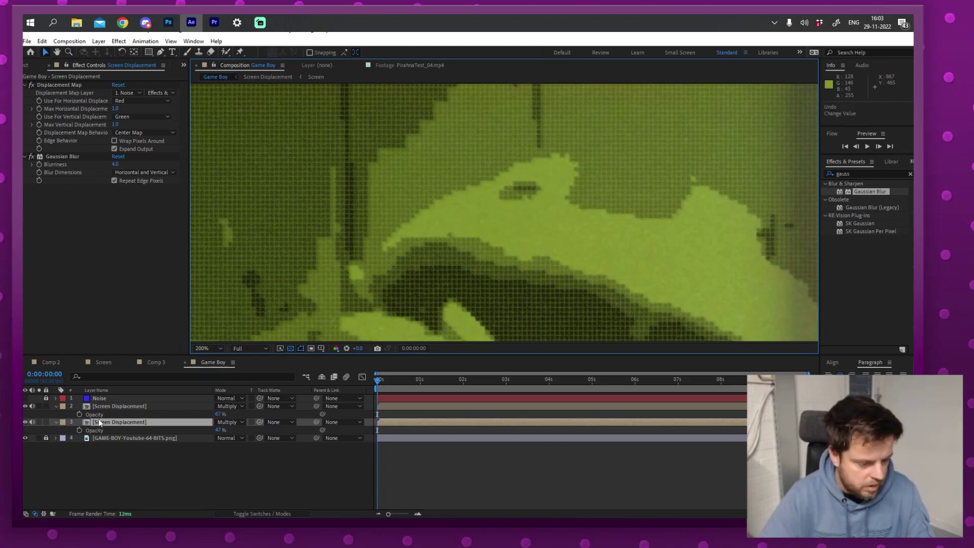
Step: Preview the Game Boy composition's animation with the whole handheld screen in view
left_click(33, 421)
scroll(527, 305, "down", 1)
left_click_drag(532, 333, 488, 217)
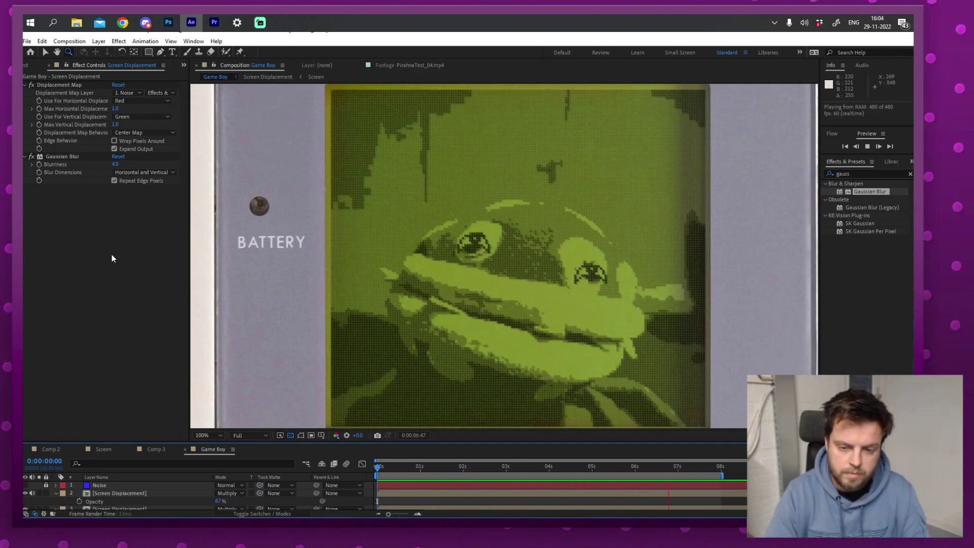
key("space")
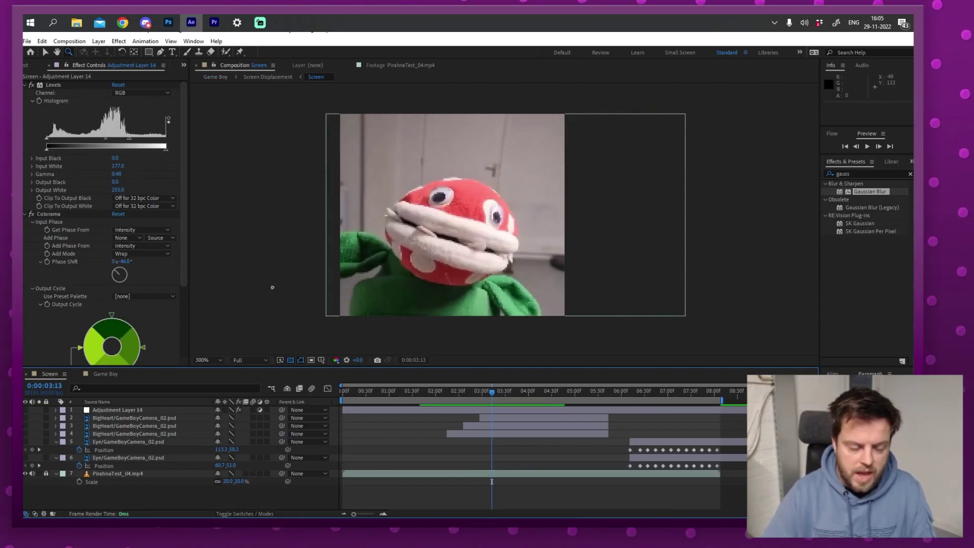
Step: Show the heart and eye graphics and Adjustment Layer 14 in the Screen composition
left_click_drag(25, 458, 26, 415)
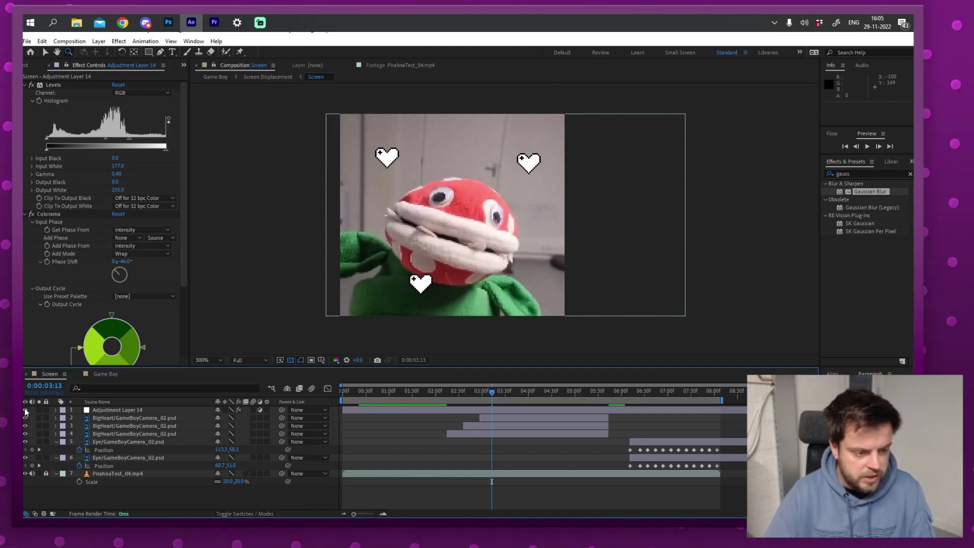
left_click(25, 408)
left_click(107, 410)
scroll(183, 208, "down", 4)
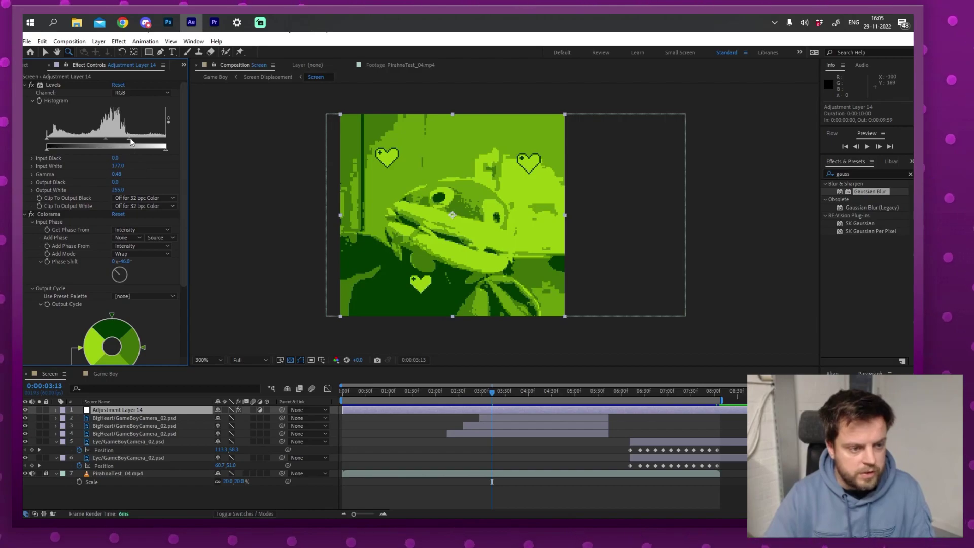
key("ctrl+z")
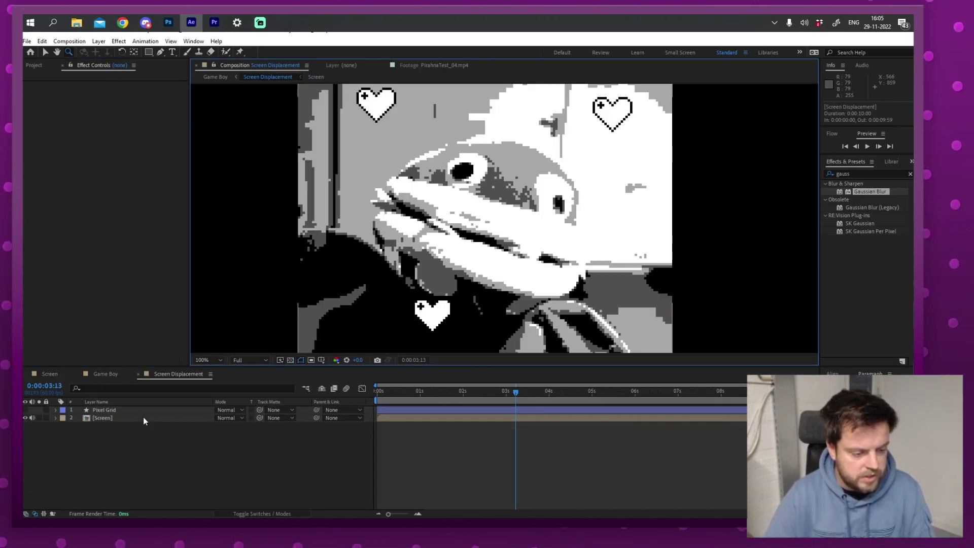
Step: Use the Pixel Grid layer as the Screen layer's track matte in the Screen Displacement composition
left_click(143, 417)
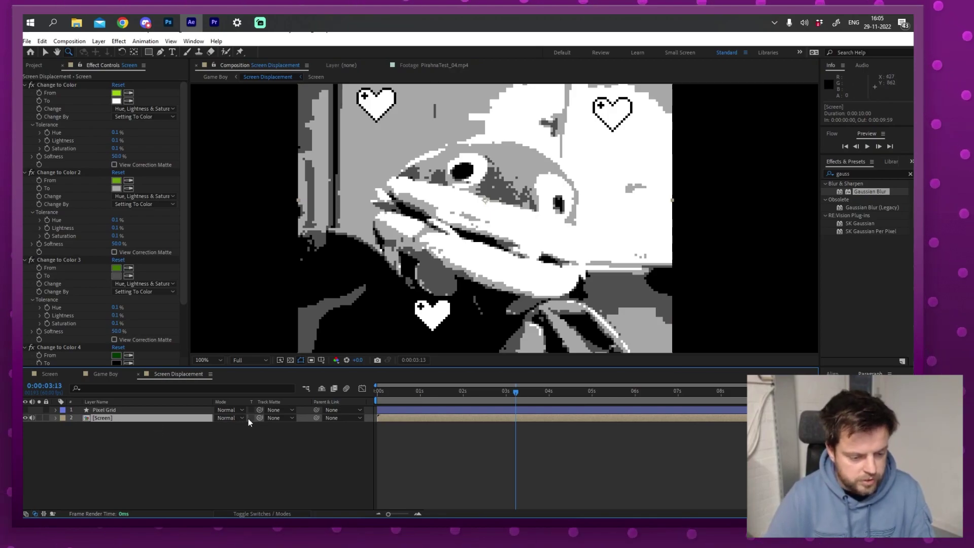
left_click(25, 409)
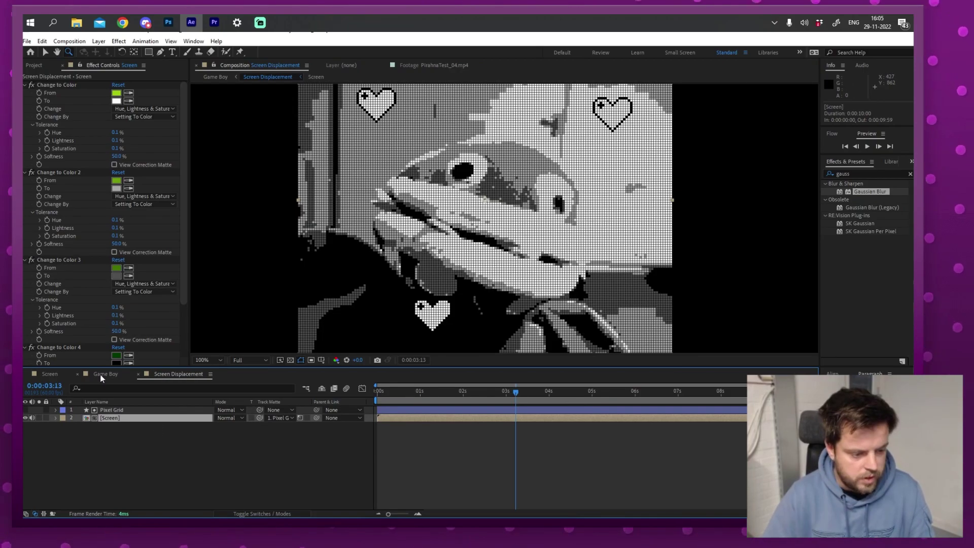
Step: Turn on the lower Screen Displacement layer in the Game Boy composition and view the full composite
left_click(105, 374)
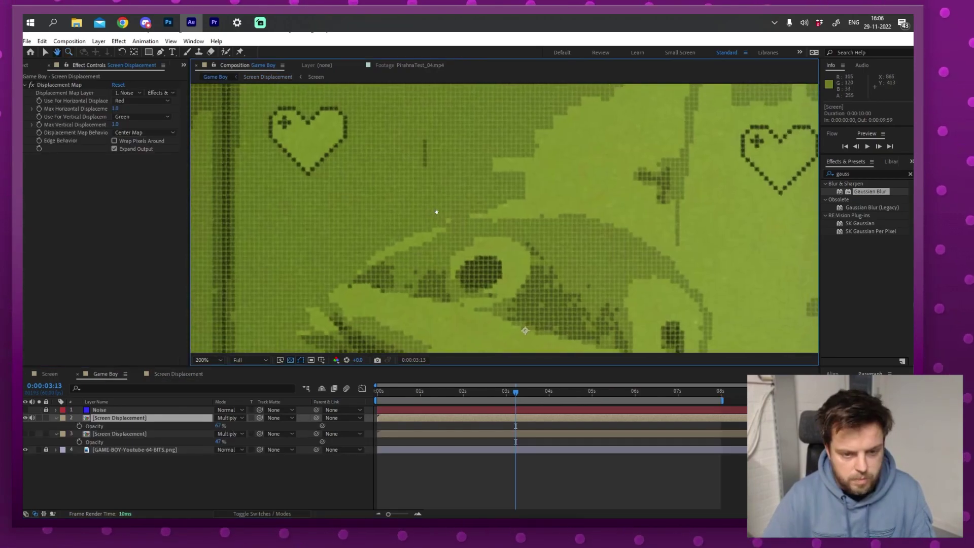
left_click_drag(436, 212, 434, 218)
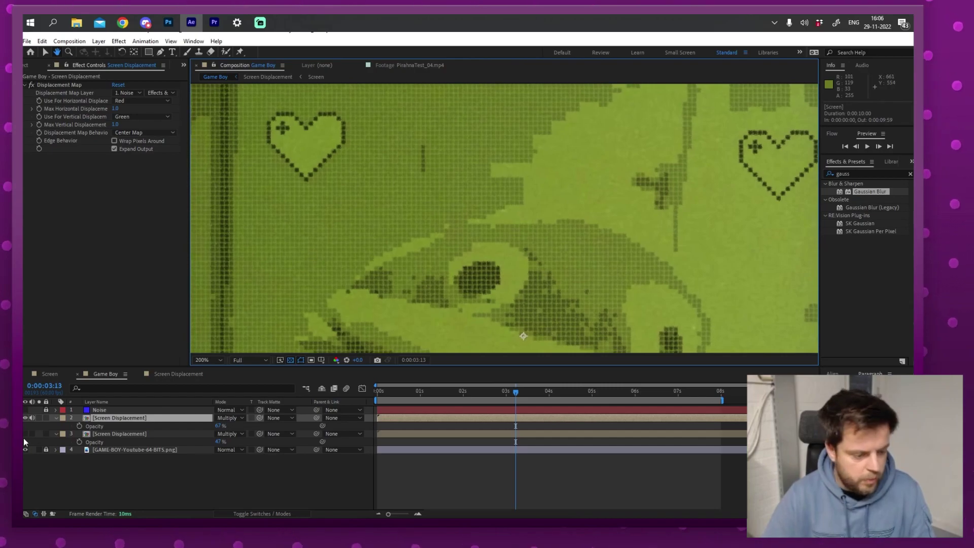
left_click(90, 429)
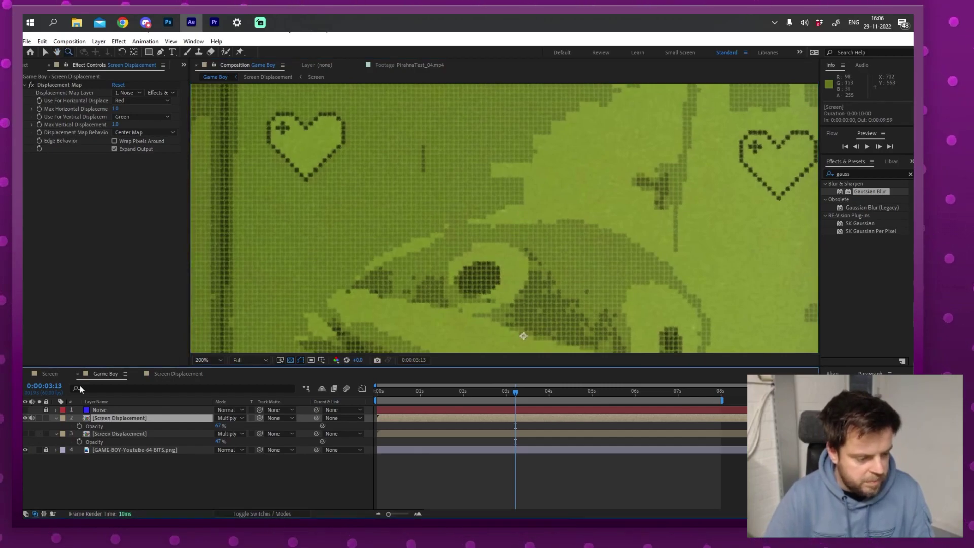
left_click(25, 433)
scroll(546, 256, "down", 1)
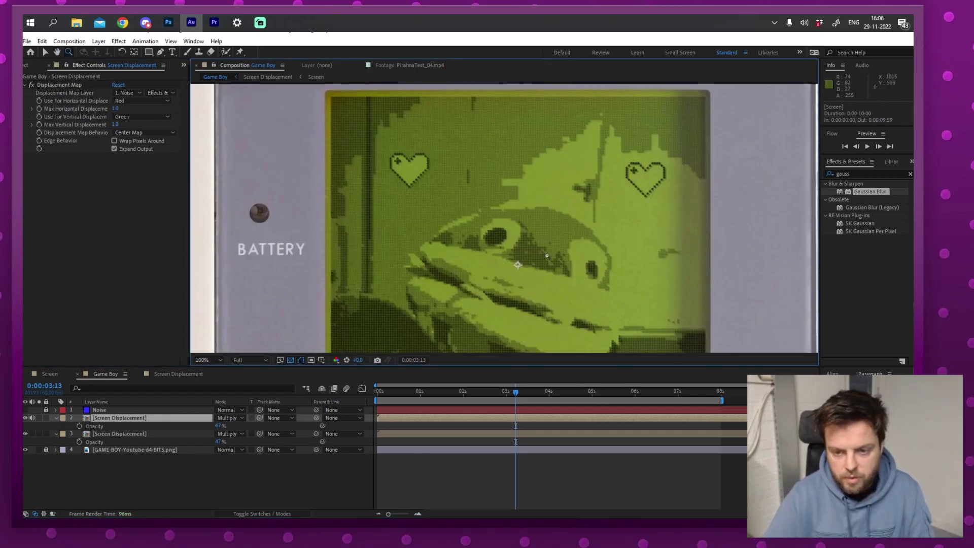
scroll(546, 256, "down", 1)
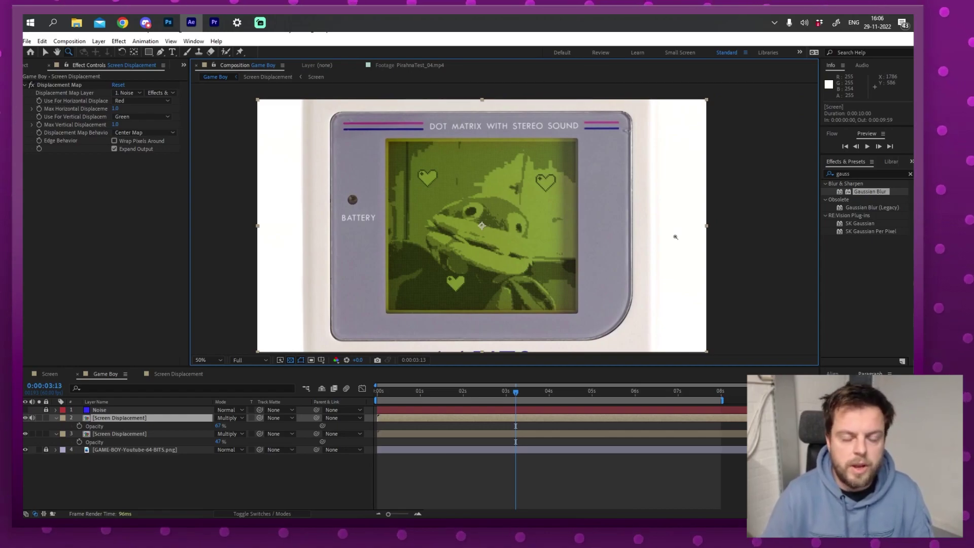